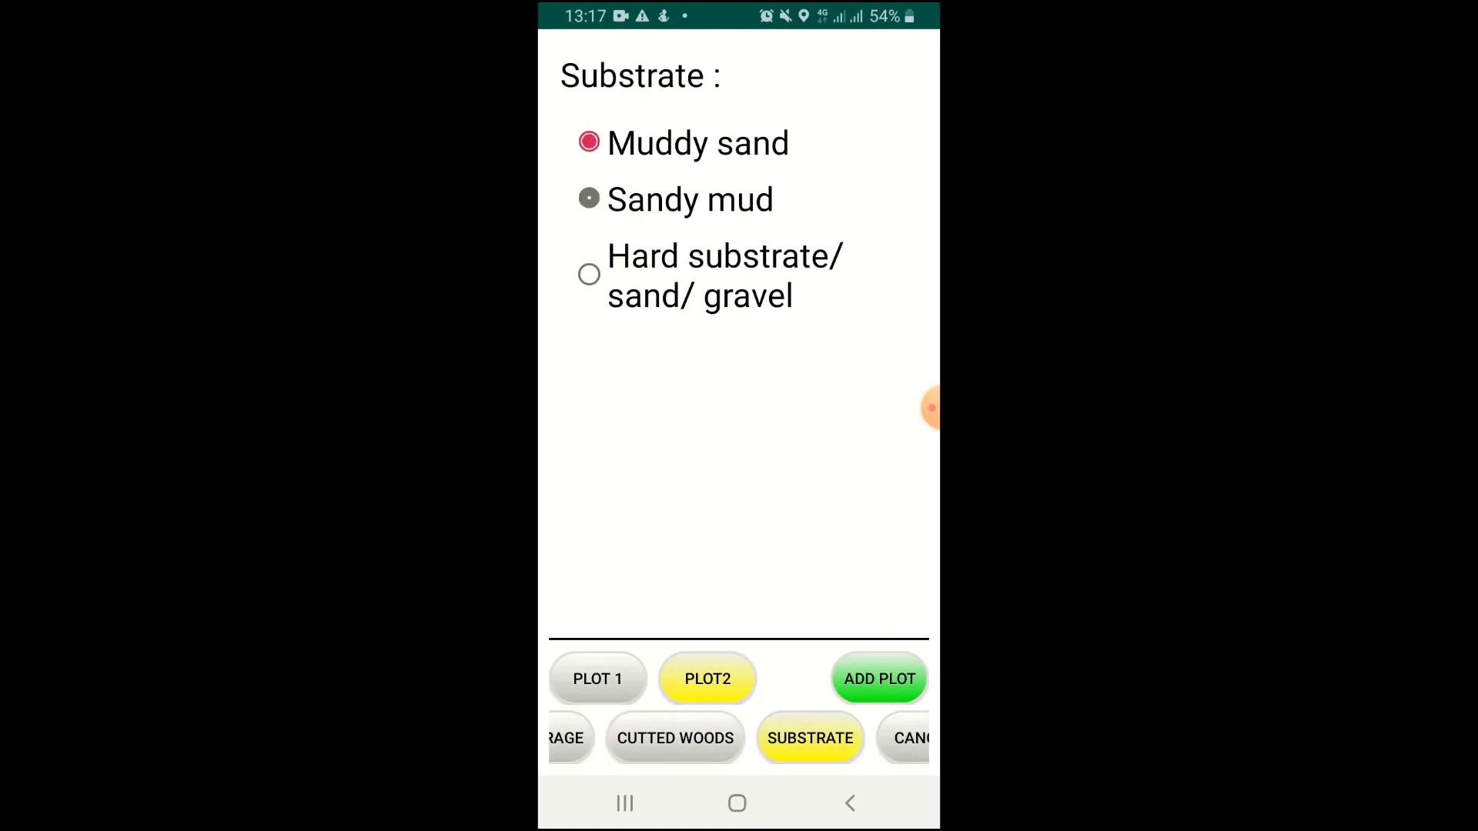
- Compare the canopy photo records of Plot 1 and Plot2
click(880, 738)
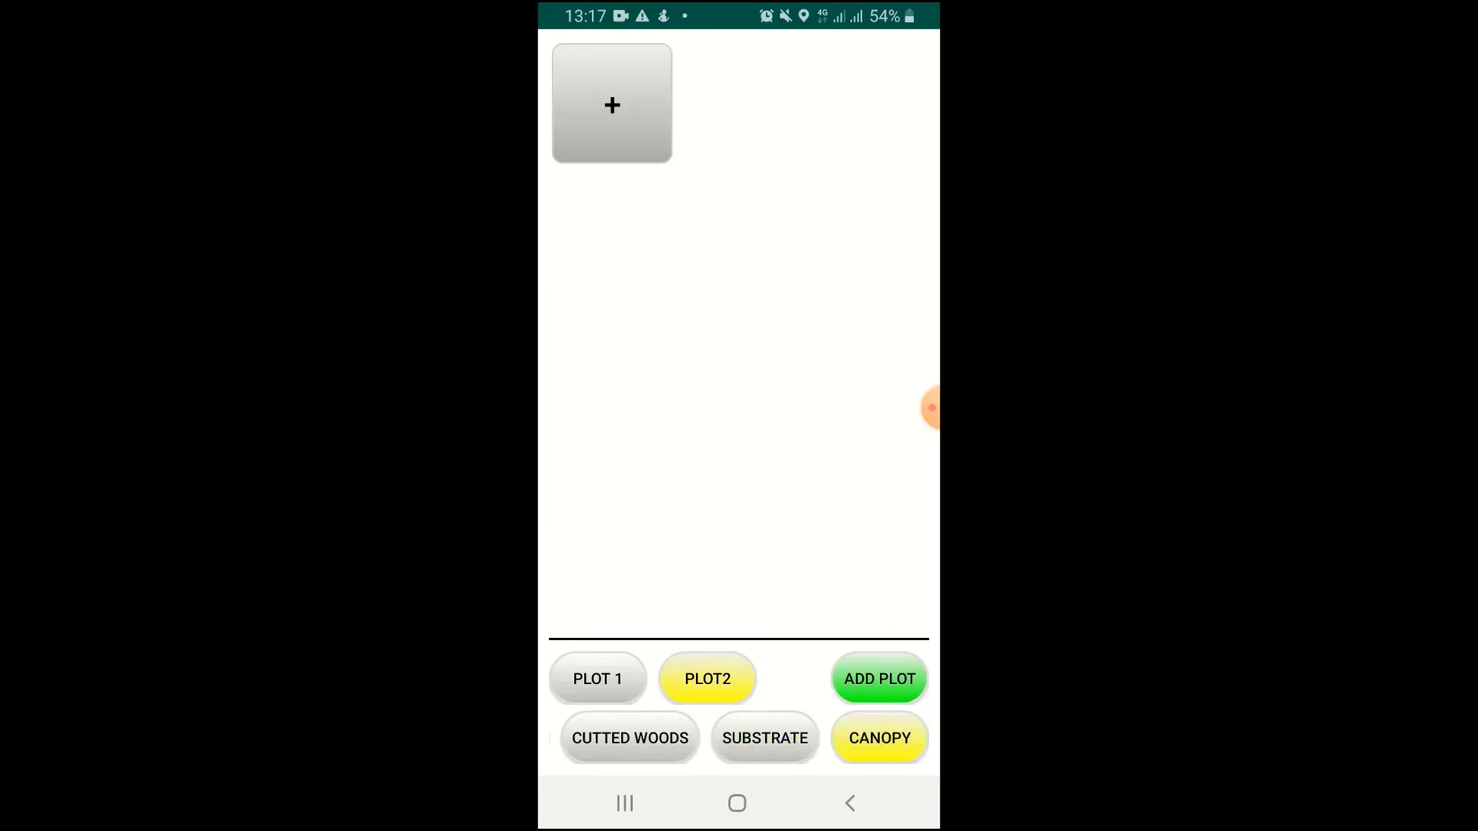
click(597, 679)
click(707, 678)
click(598, 678)
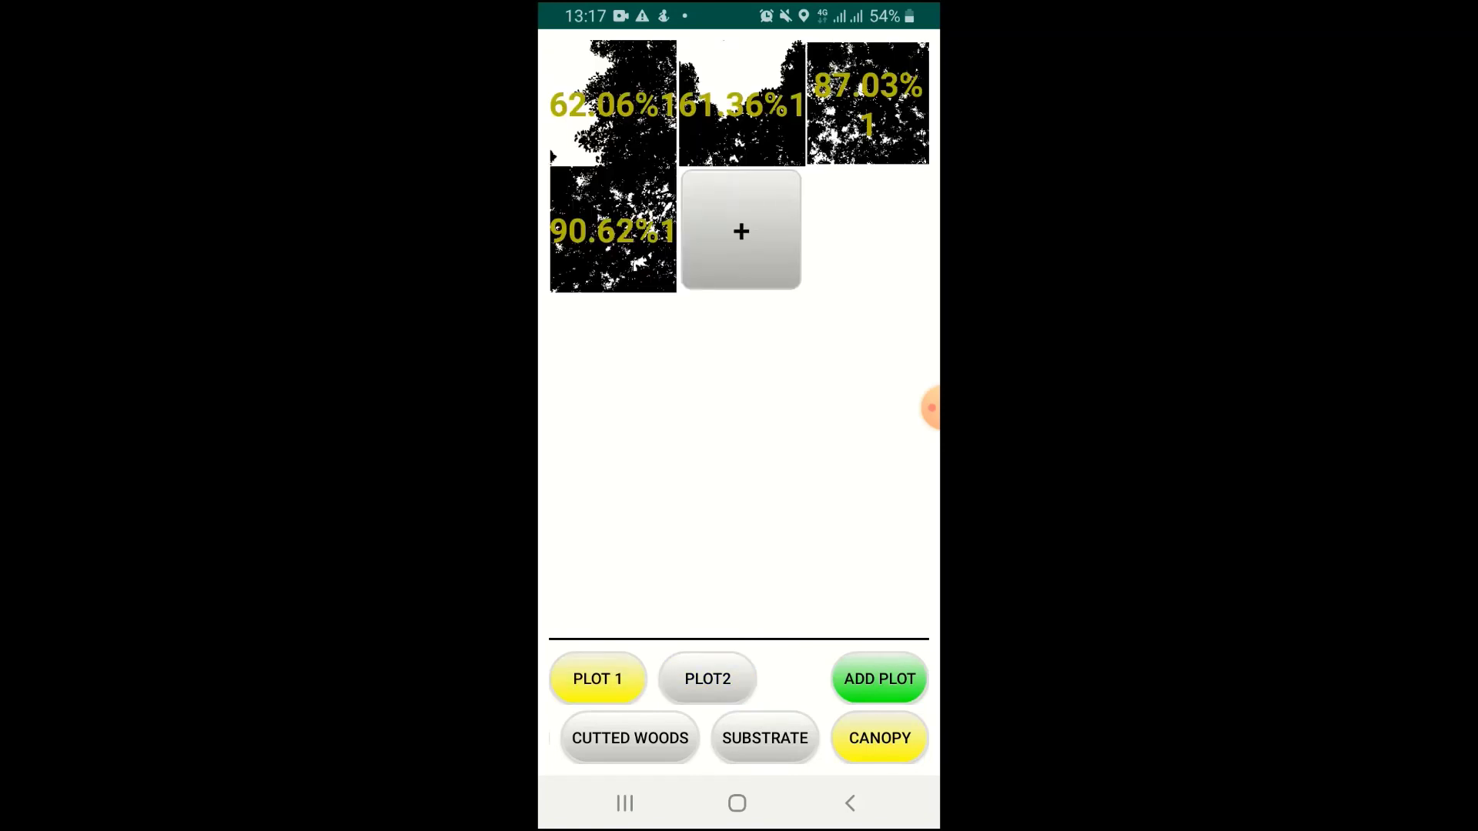
click(707, 678)
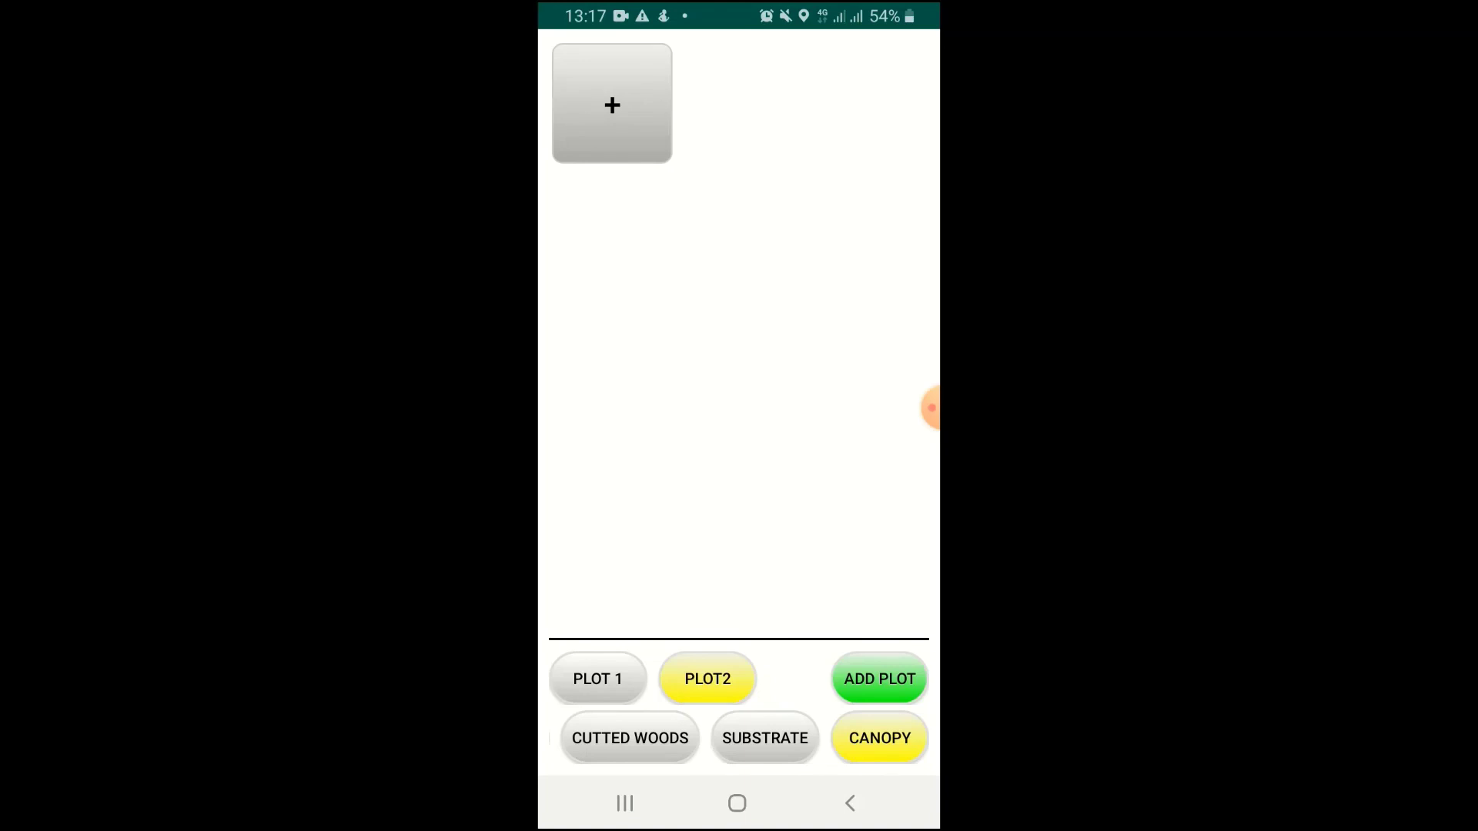
- Compare the GBH measurement tables of Plot 1 and Plot2
scroll(739, 737, right, 5)
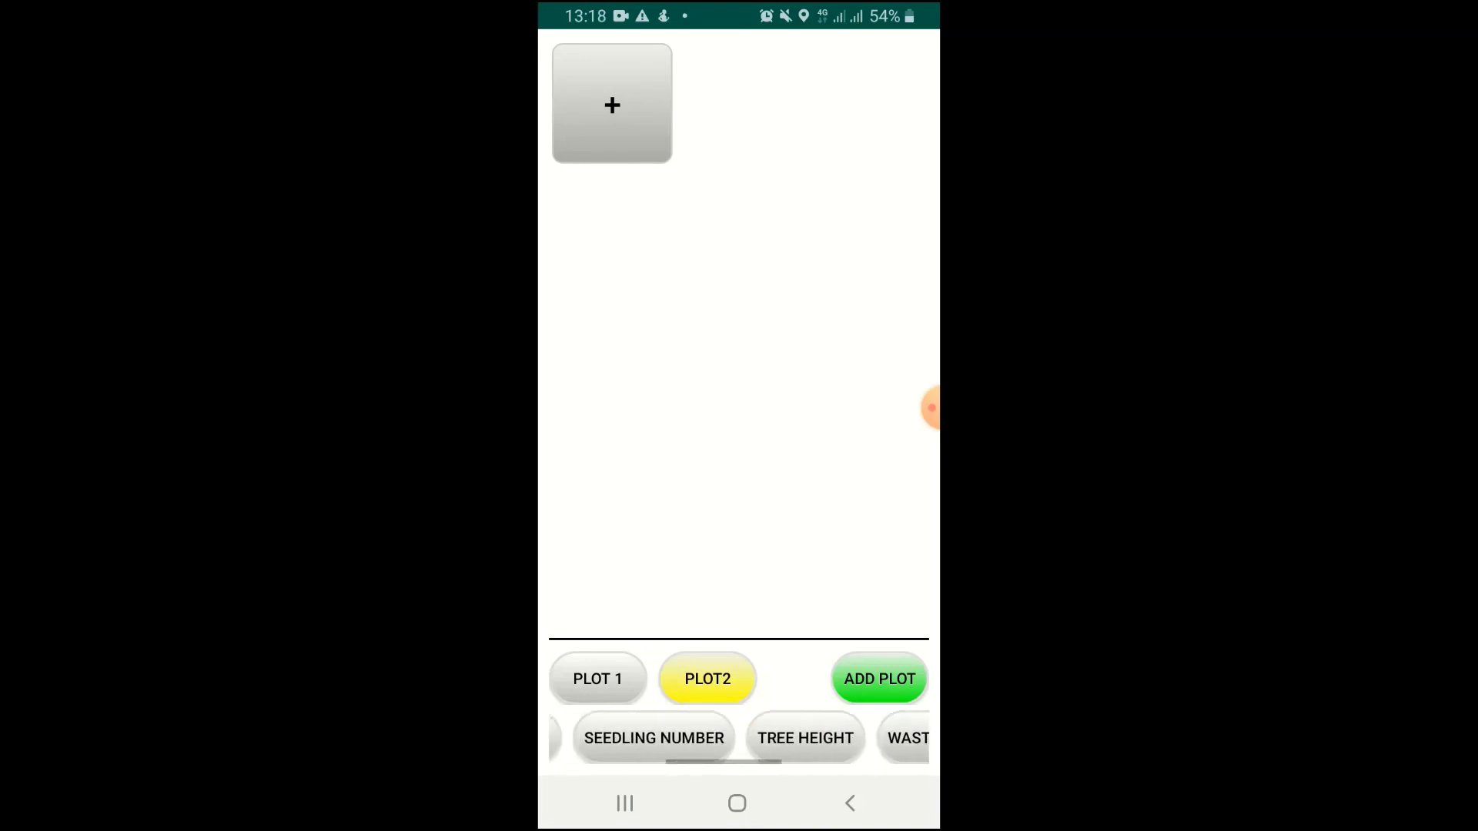
scroll(739, 738, left, 3)
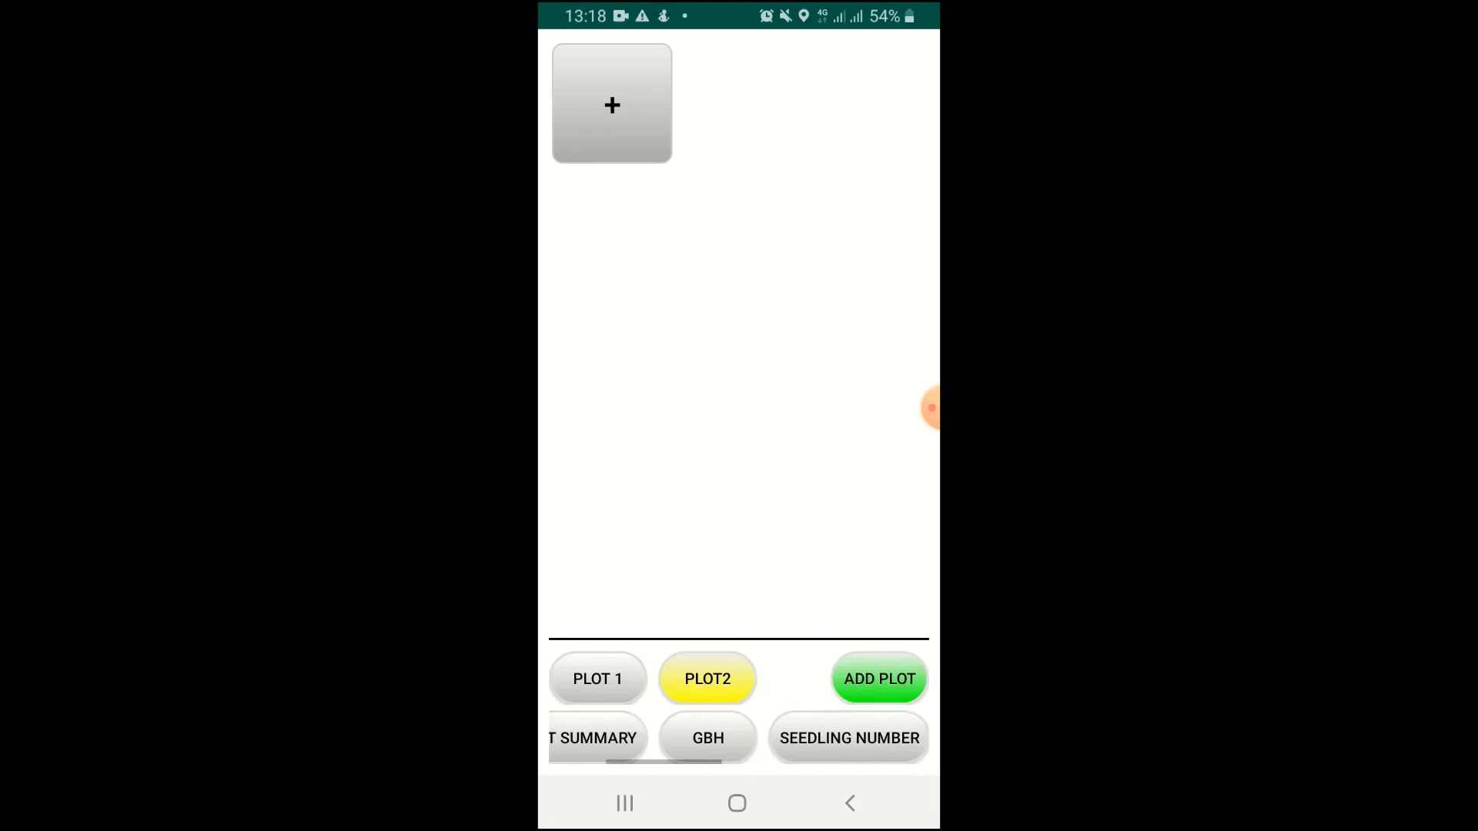
click(598, 679)
scroll(739, 738, left, 2)
click(759, 738)
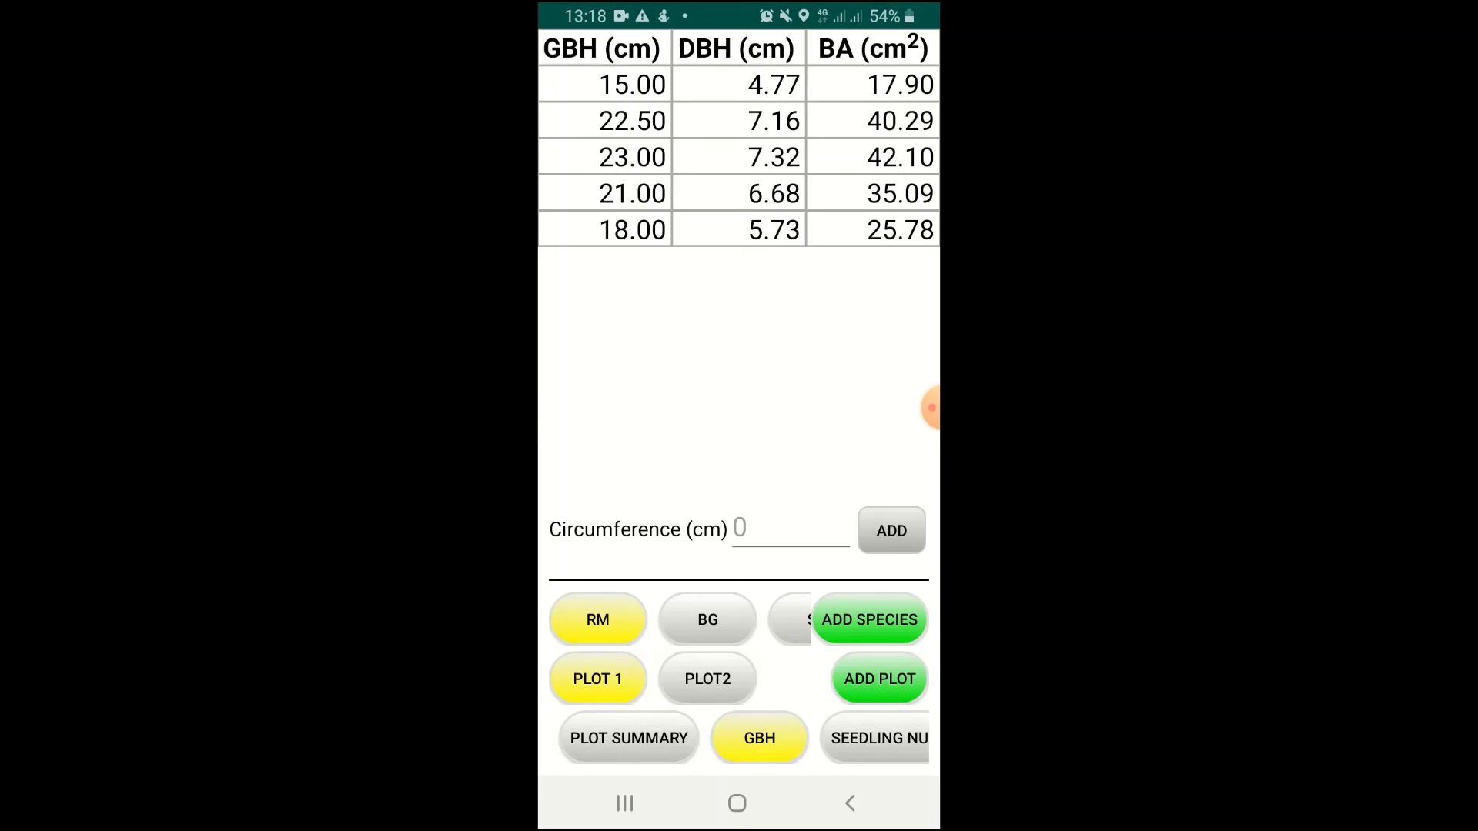
click(708, 678)
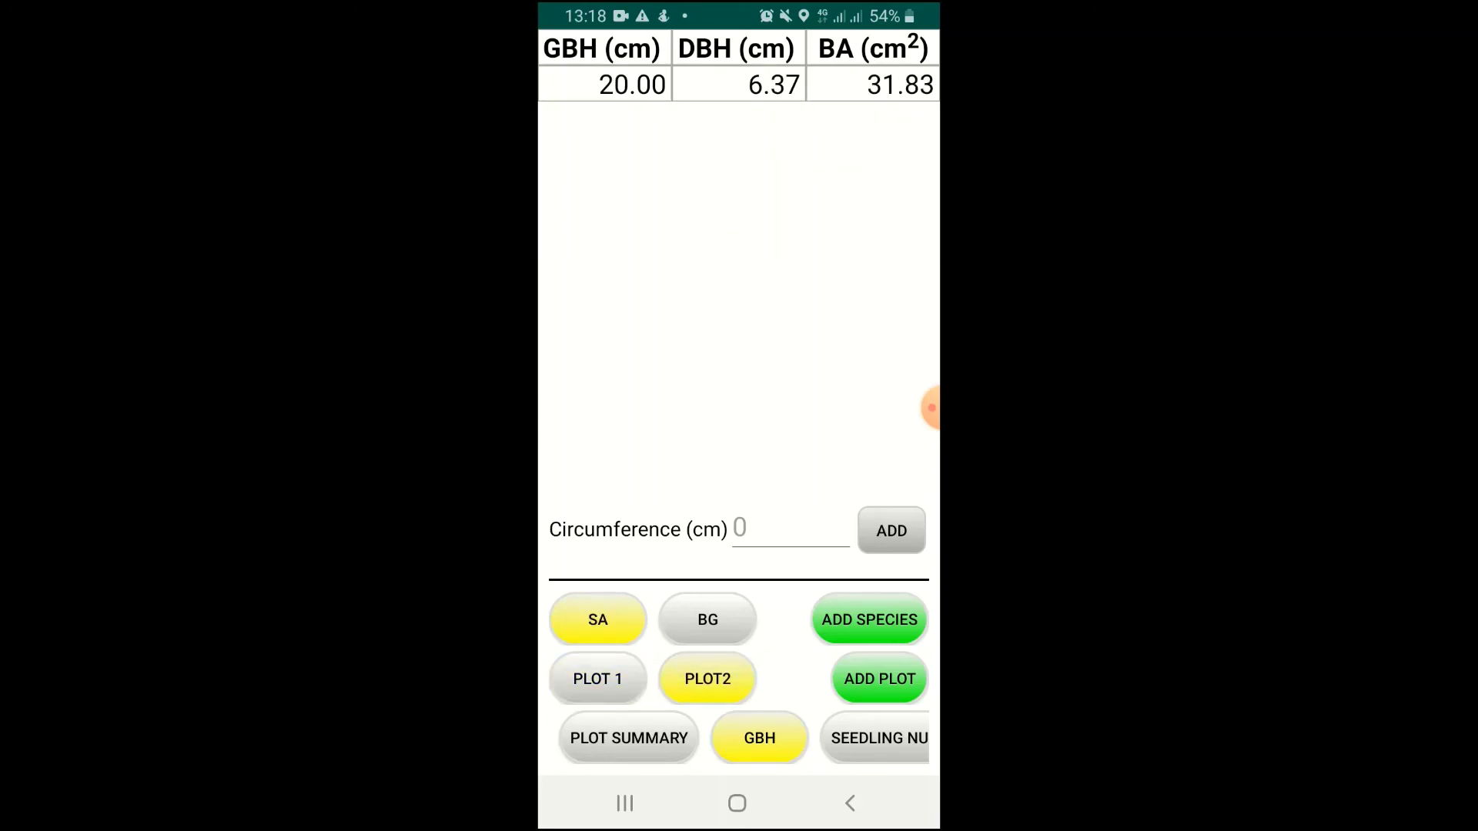
- Delete Plot2 from the site's plot summary, confirm the deletion, and return to the list of sites
scroll(739, 738, left, 3)
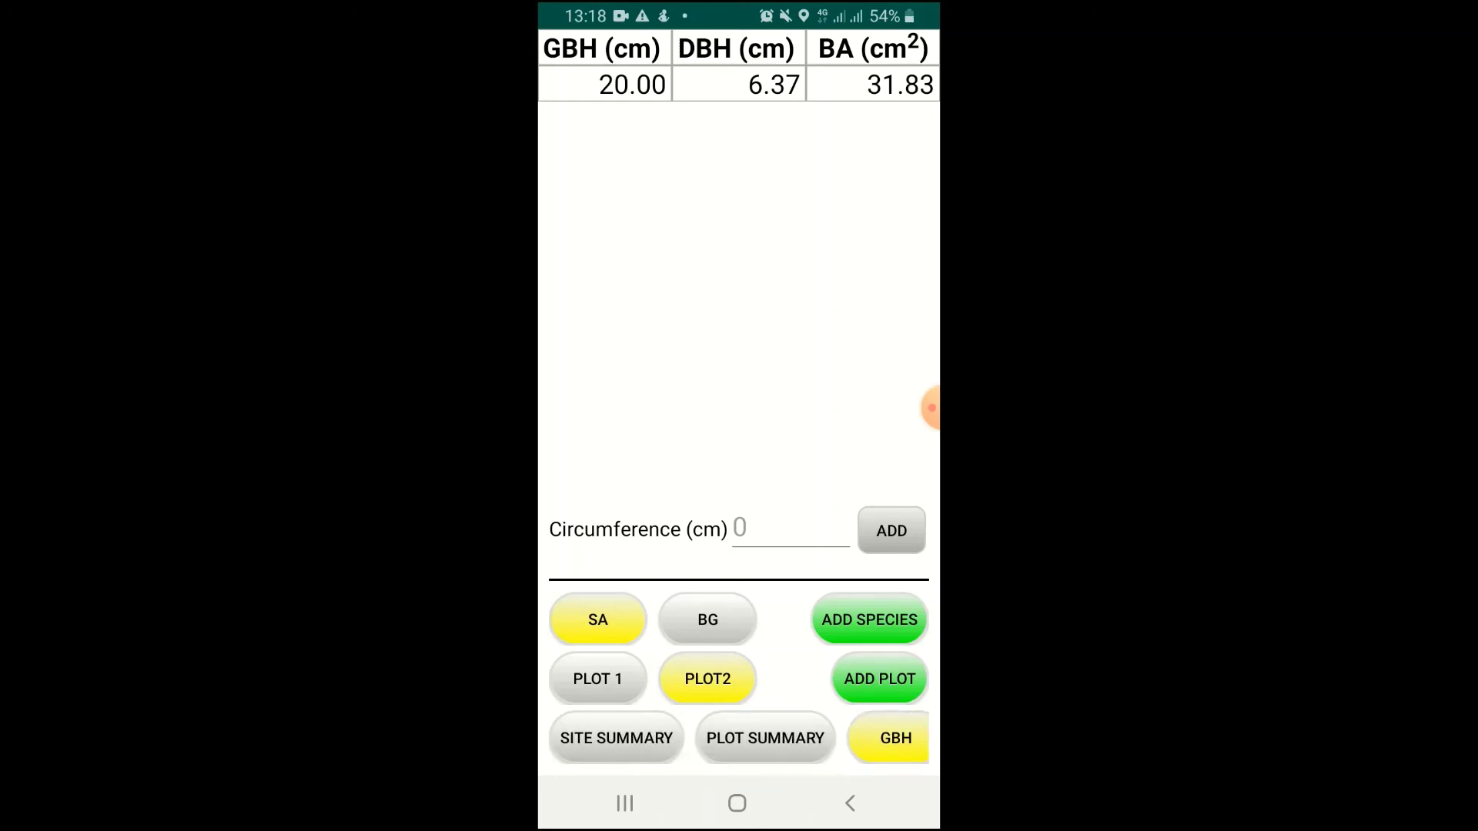
click(766, 738)
click(708, 679)
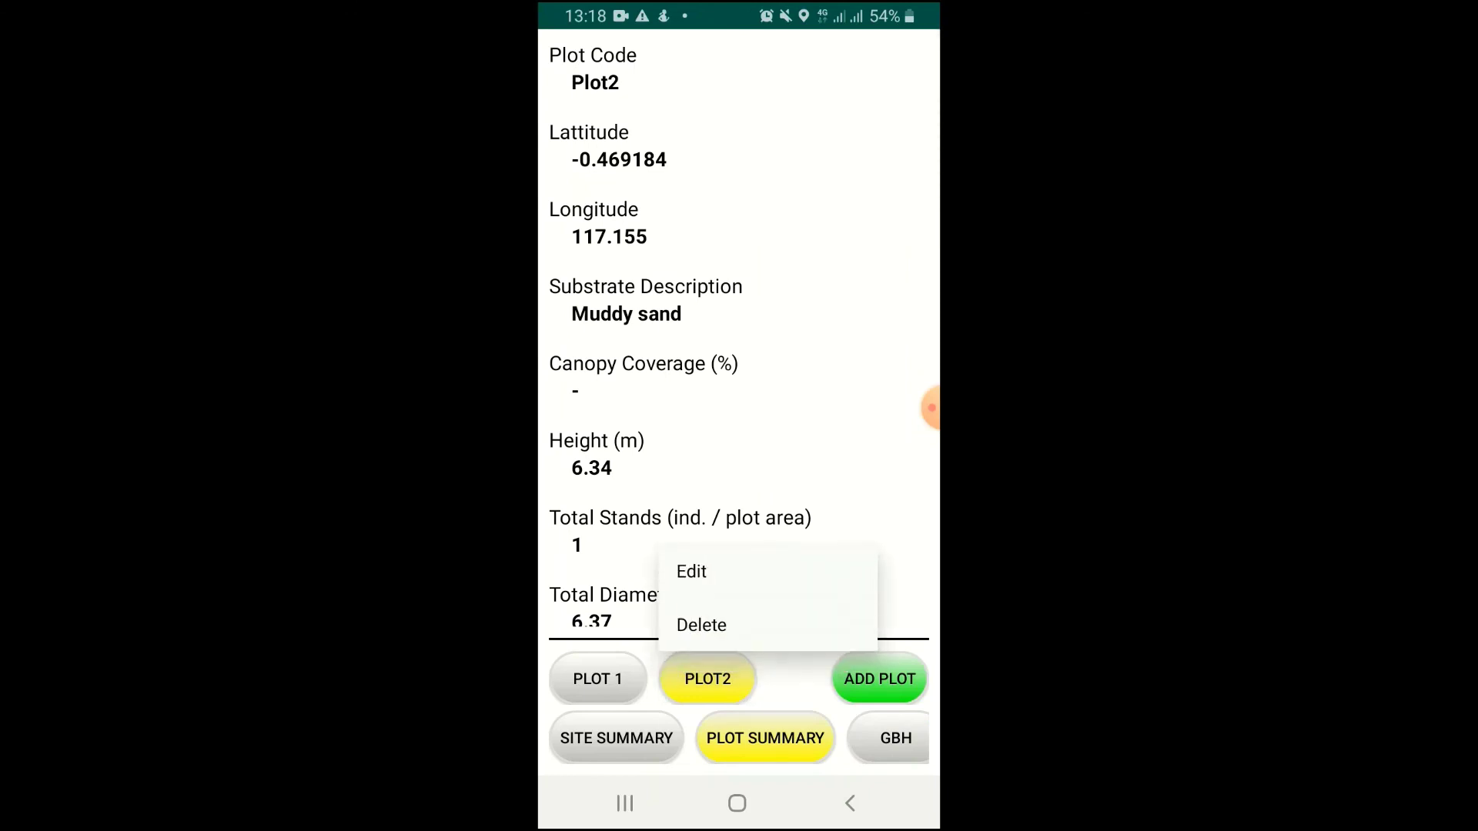
click(702, 625)
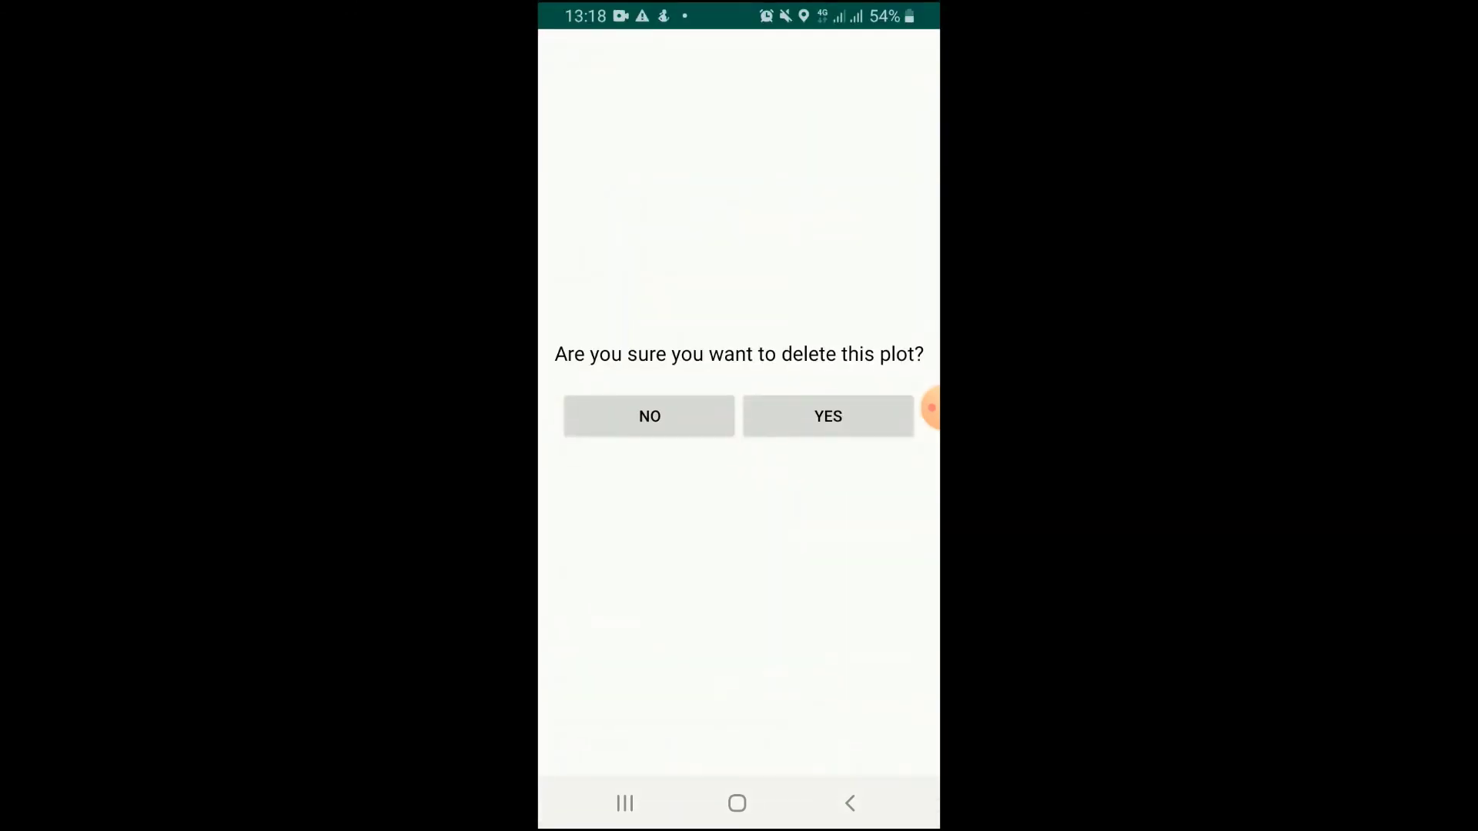
click(829, 415)
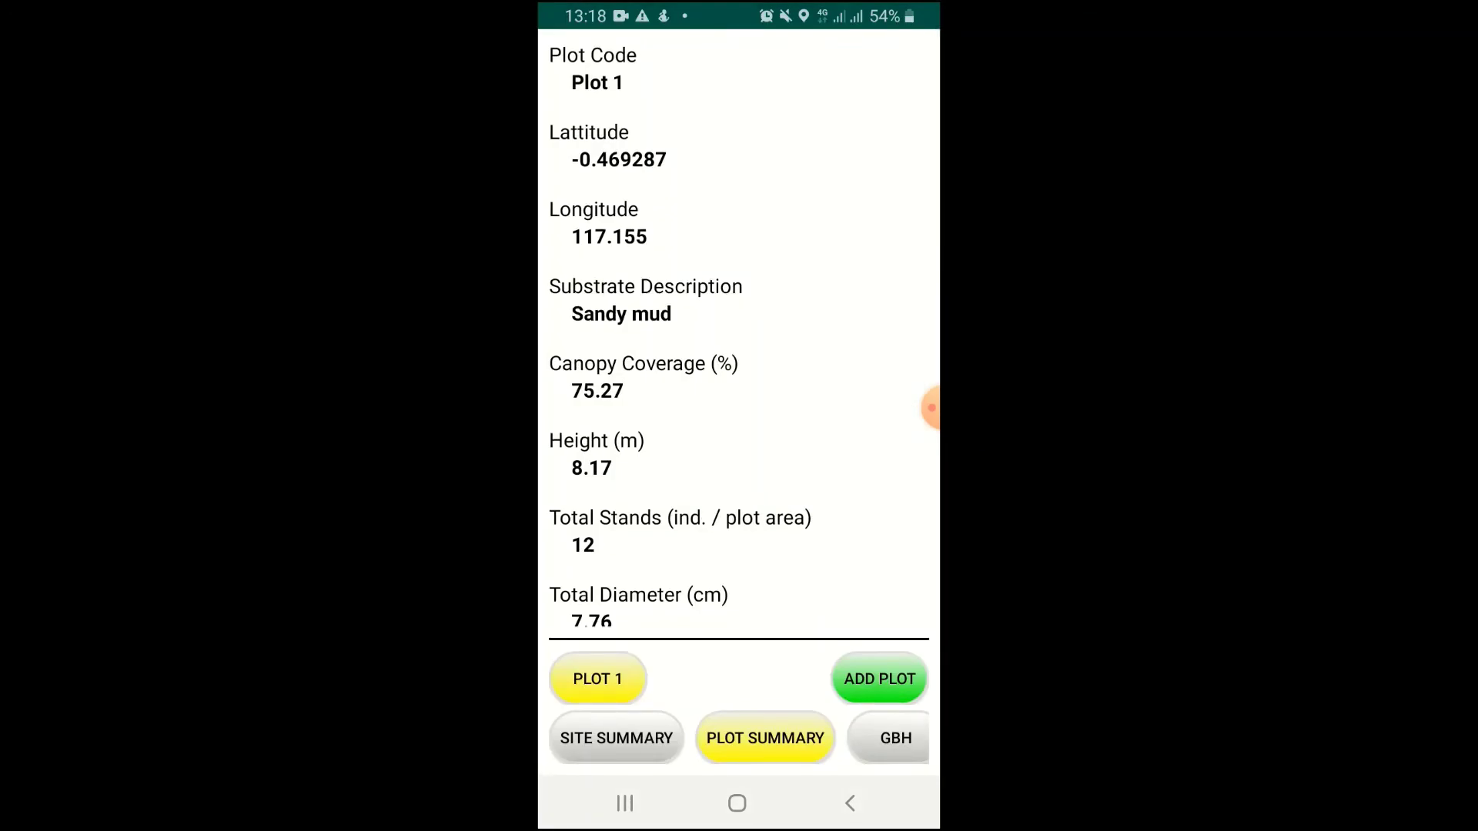
click(850, 803)
click(850, 804)
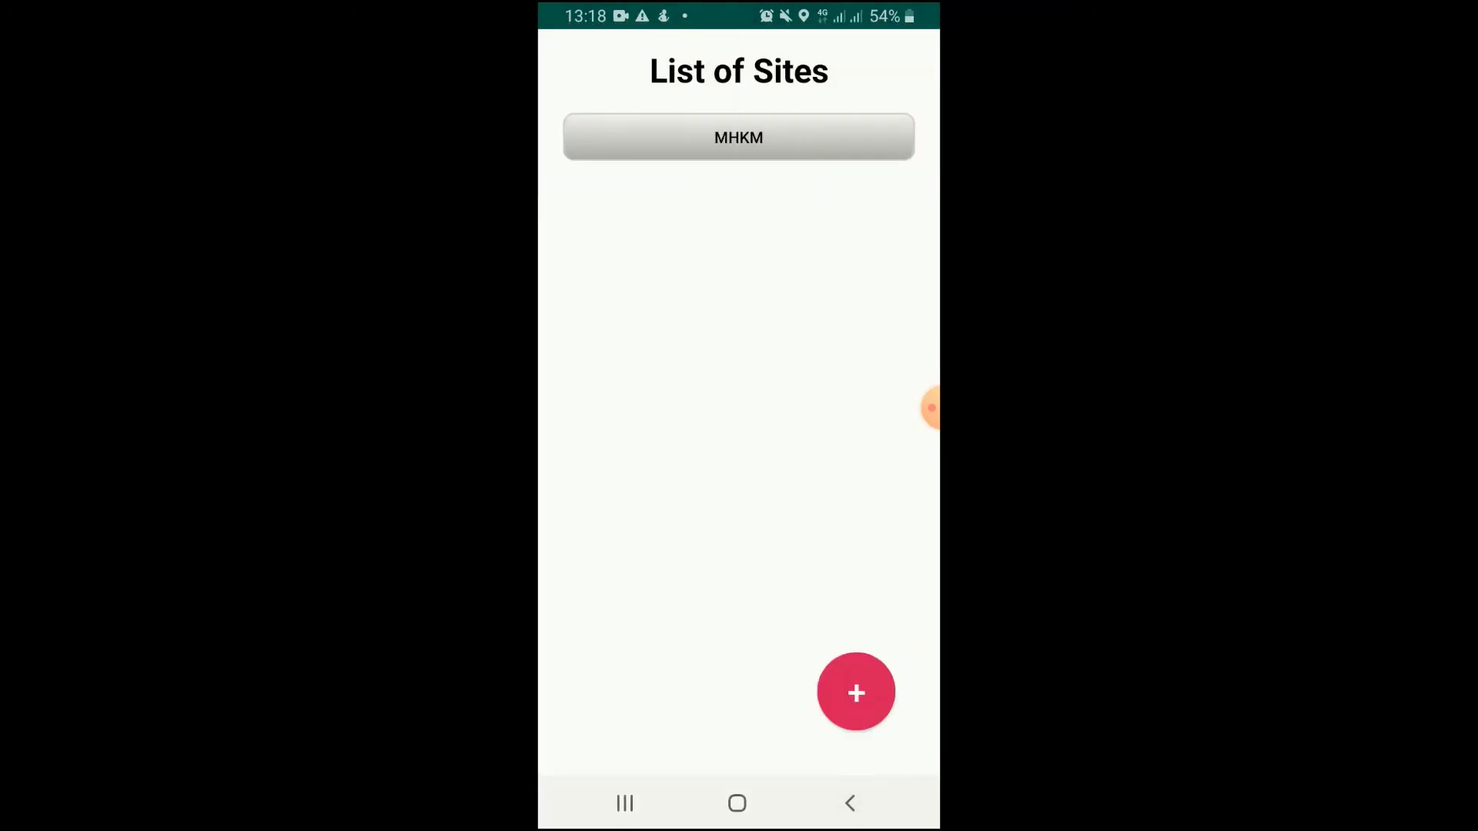
click(930, 408)
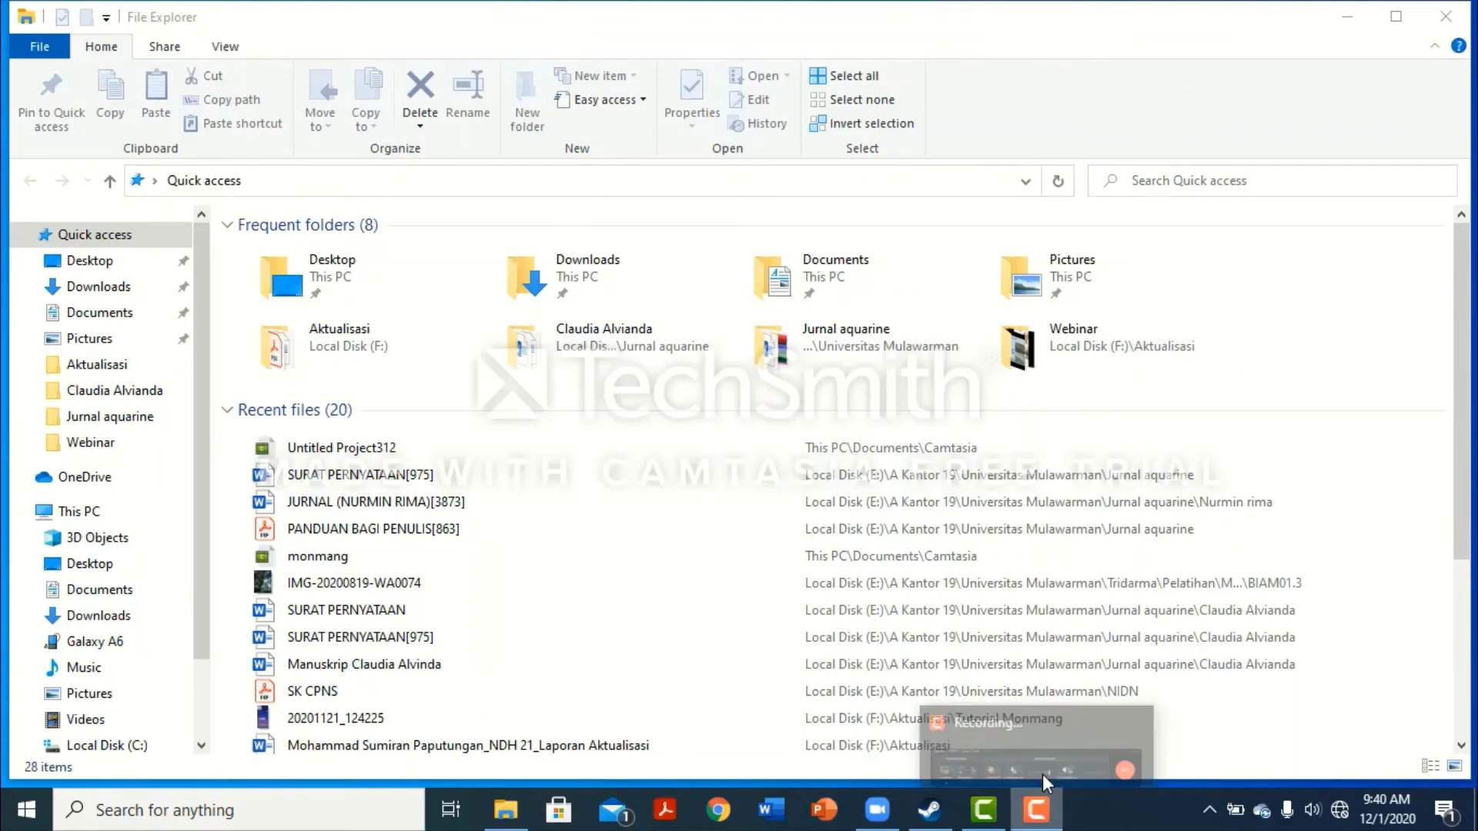
click(1045, 822)
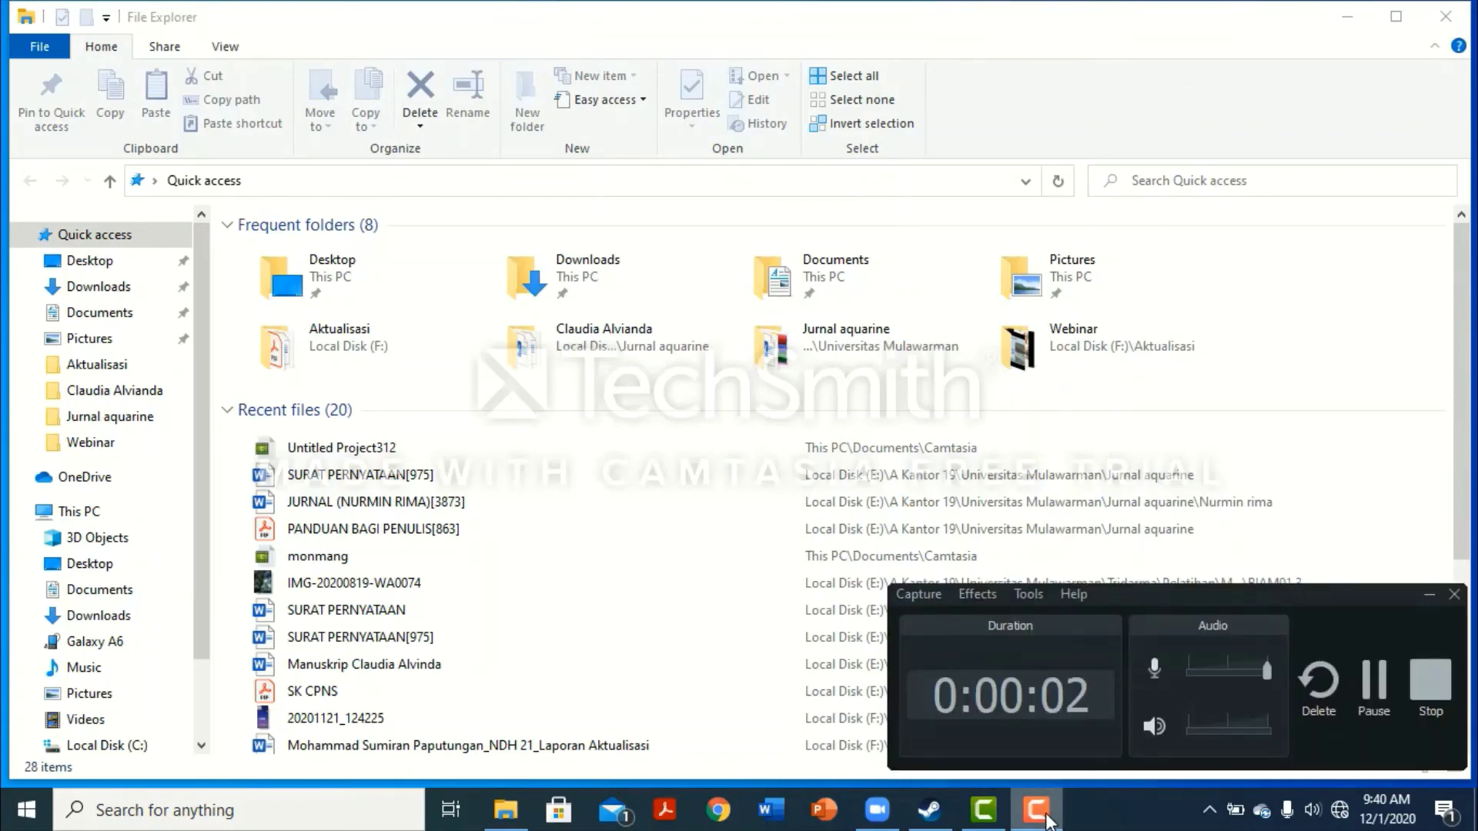
click(1046, 822)
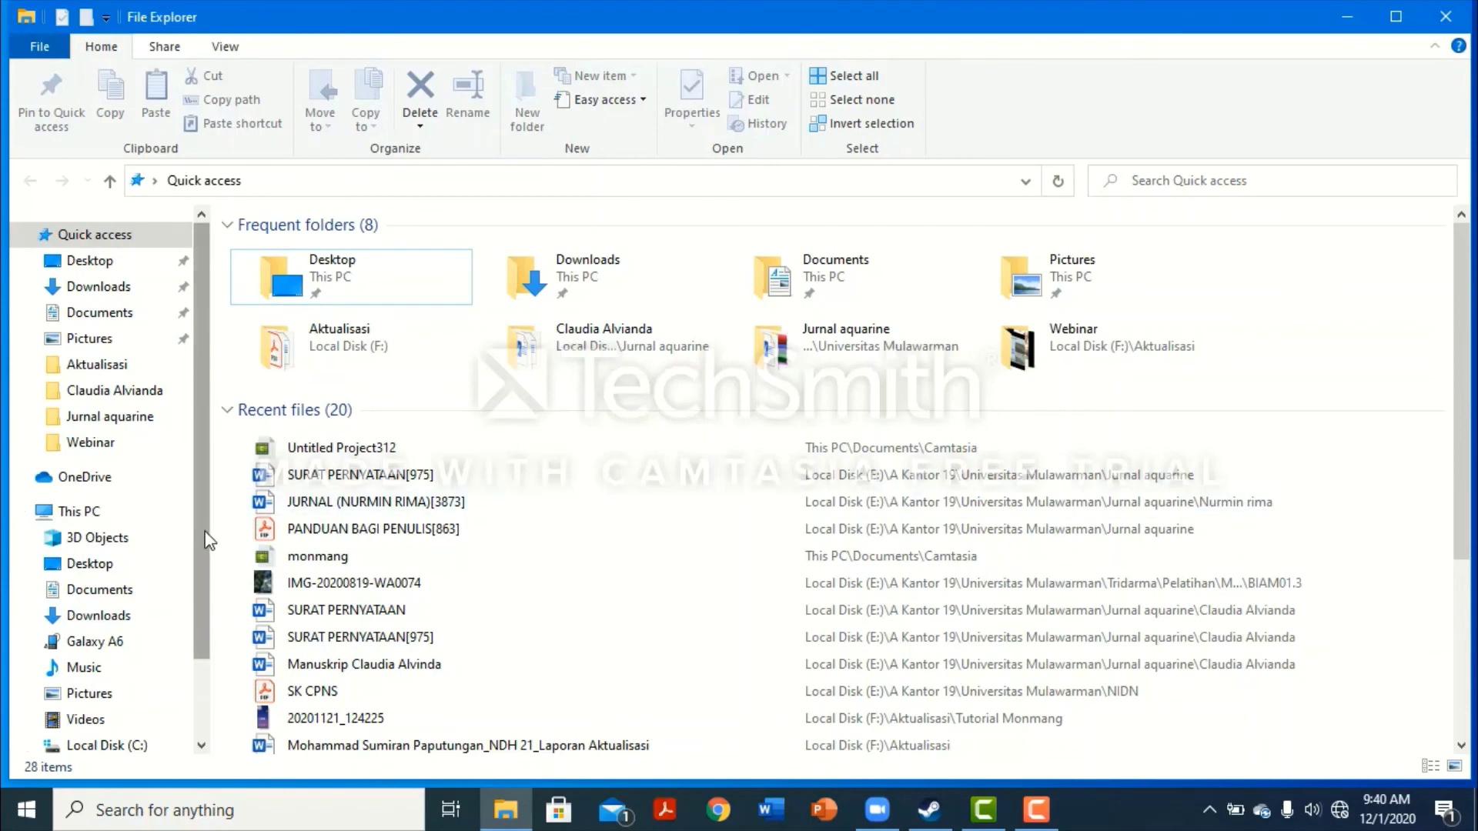
- In File Explorer, open the MonMang_Exported_Files folder inside Documents on the Galaxy A6 phone's storage
scroll(205, 662, down, 1)
scroll(200, 685, down, 1)
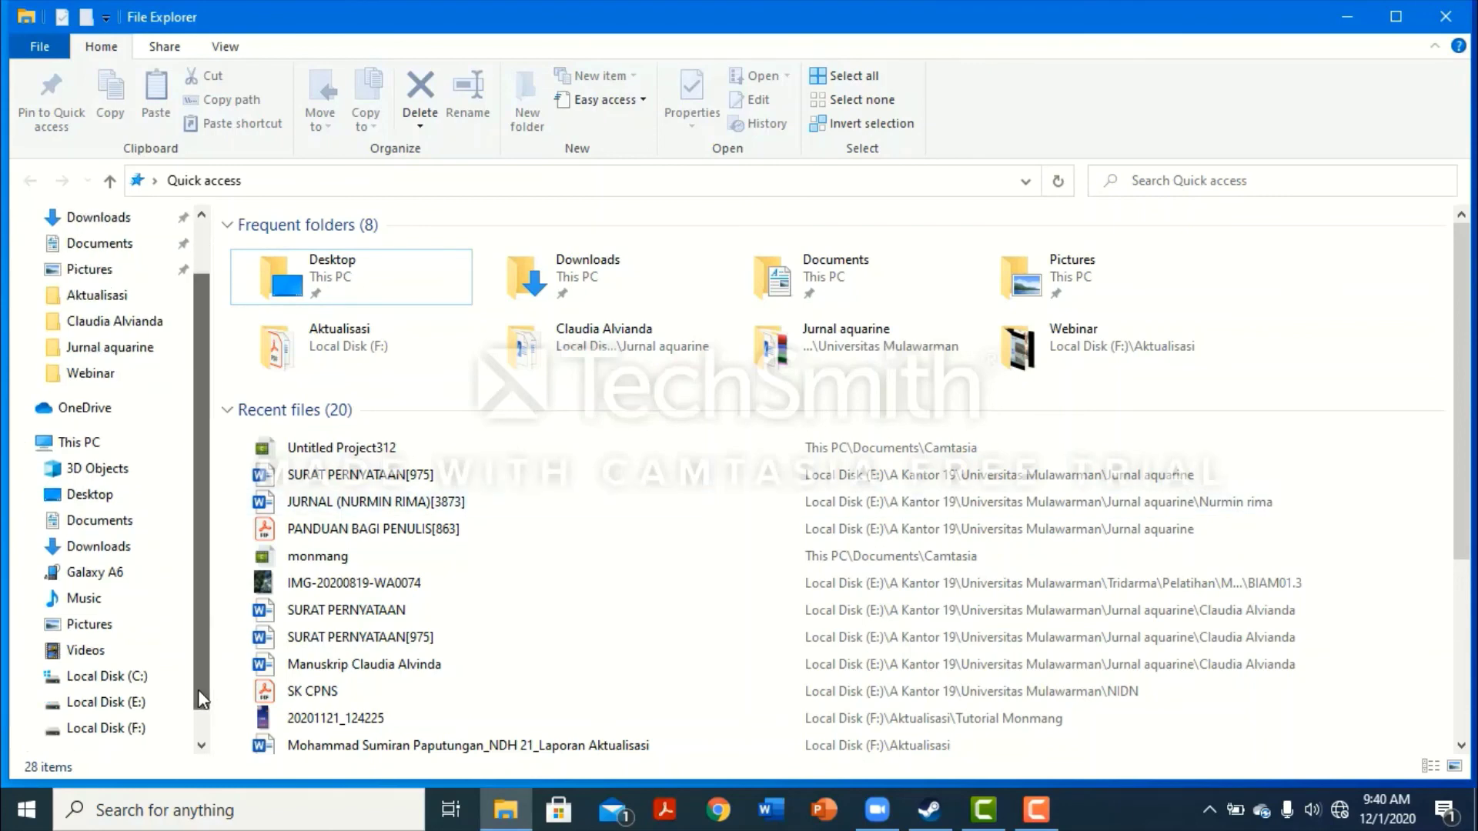
click(131, 576)
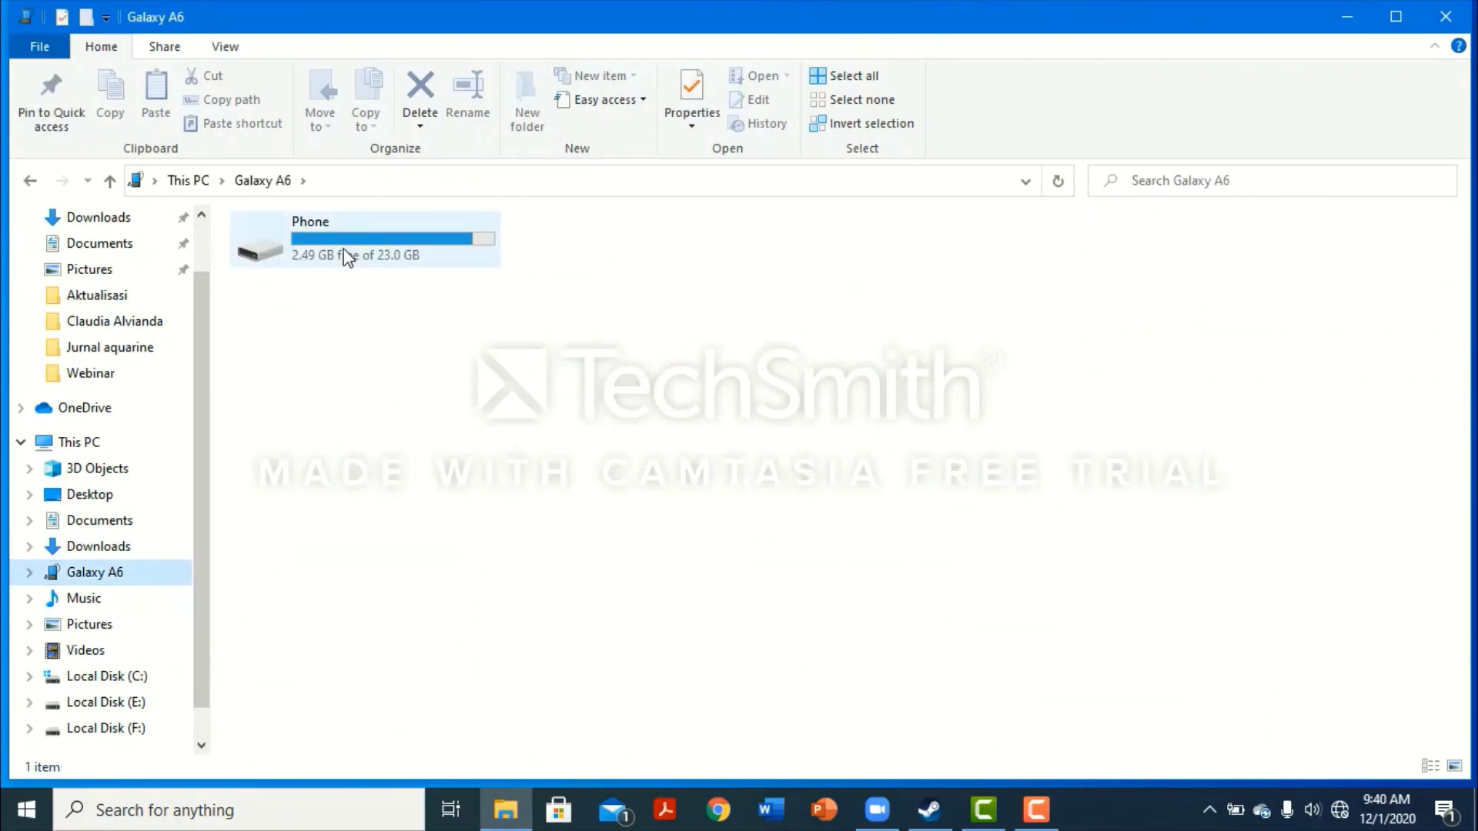
double_click(353, 260)
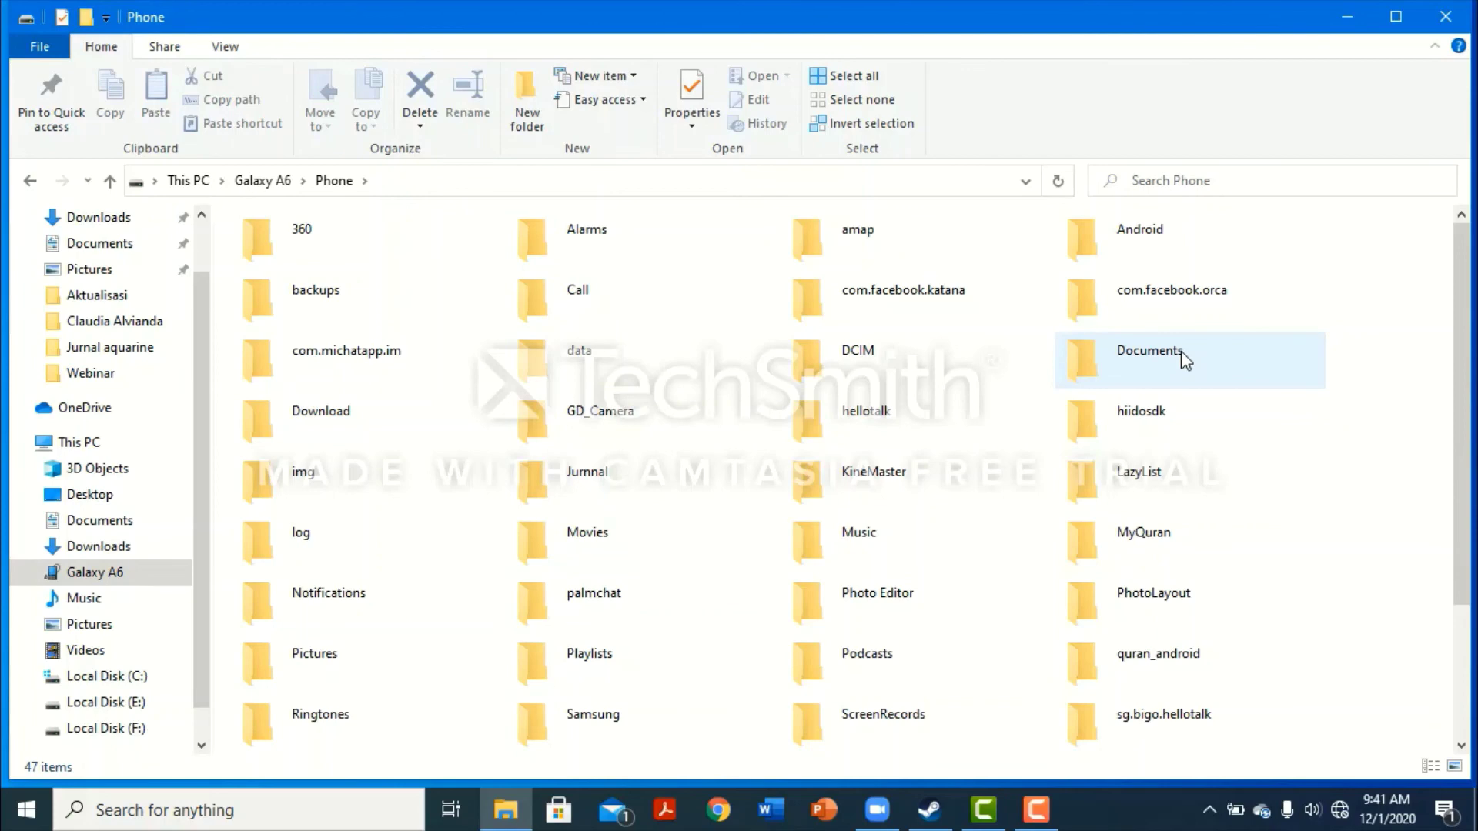
double_click(1116, 371)
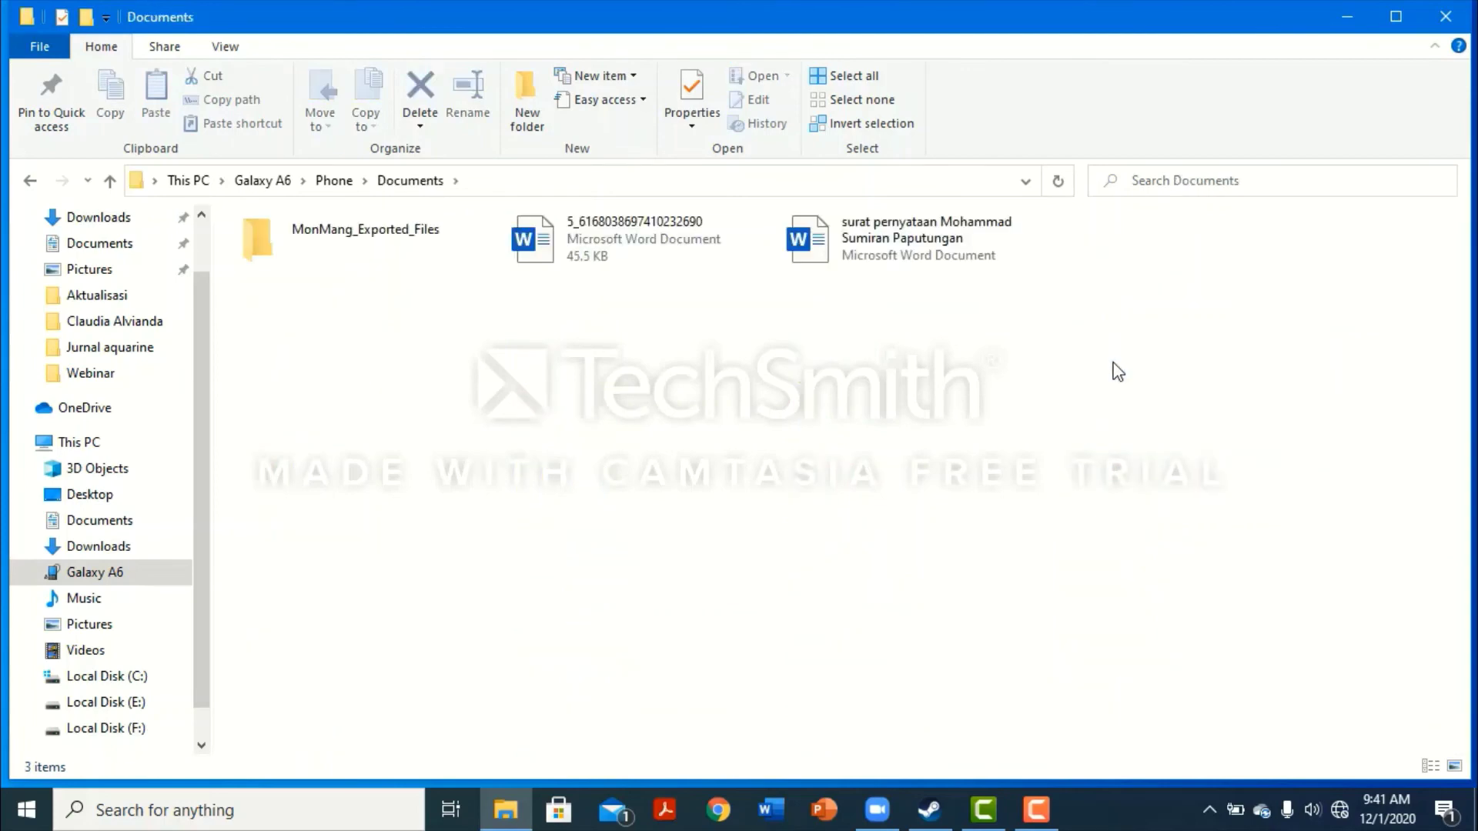
double_click(331, 246)
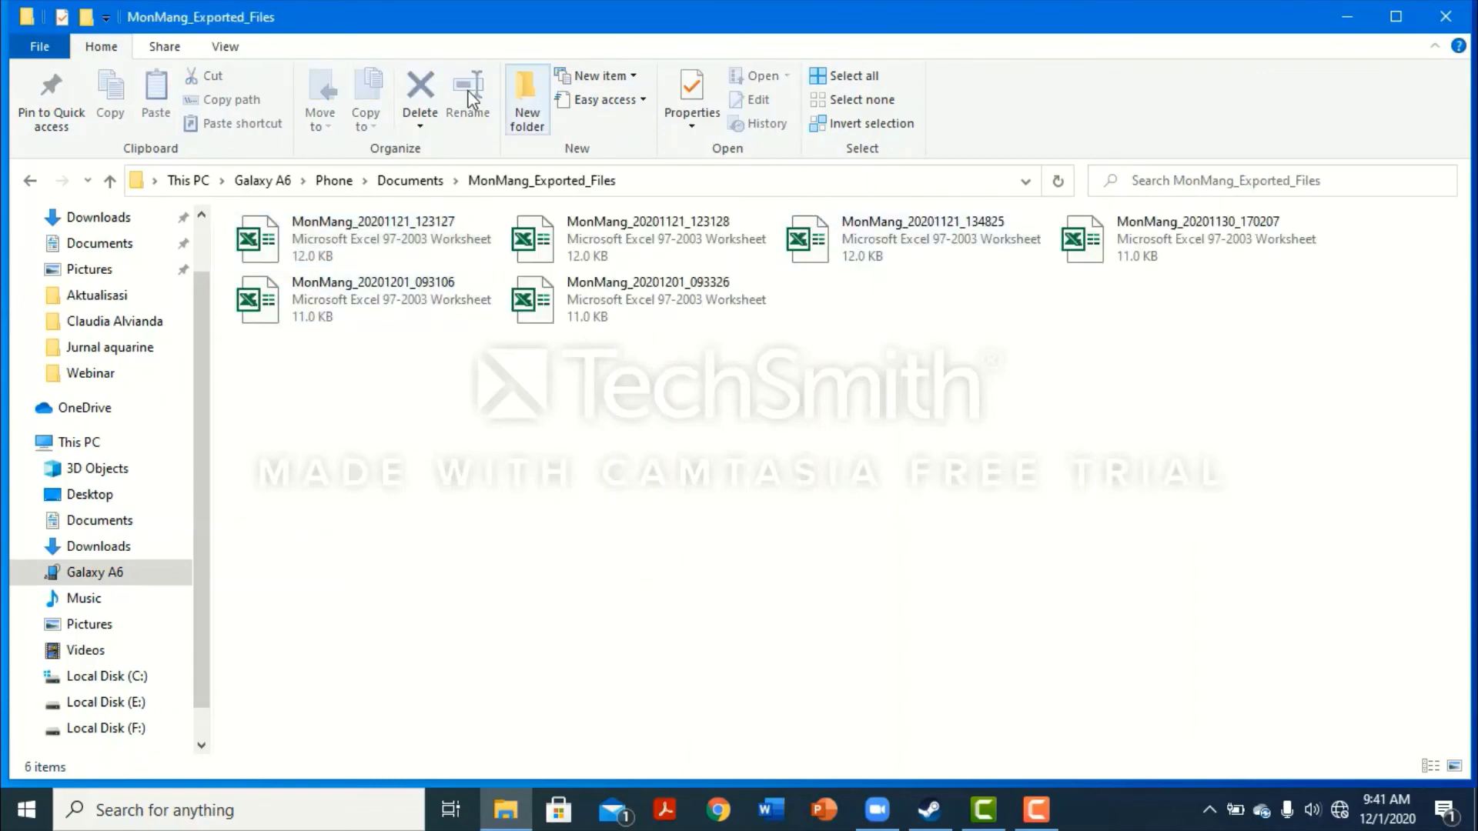
- Display the exported files folder in the Details layout
click(238, 48)
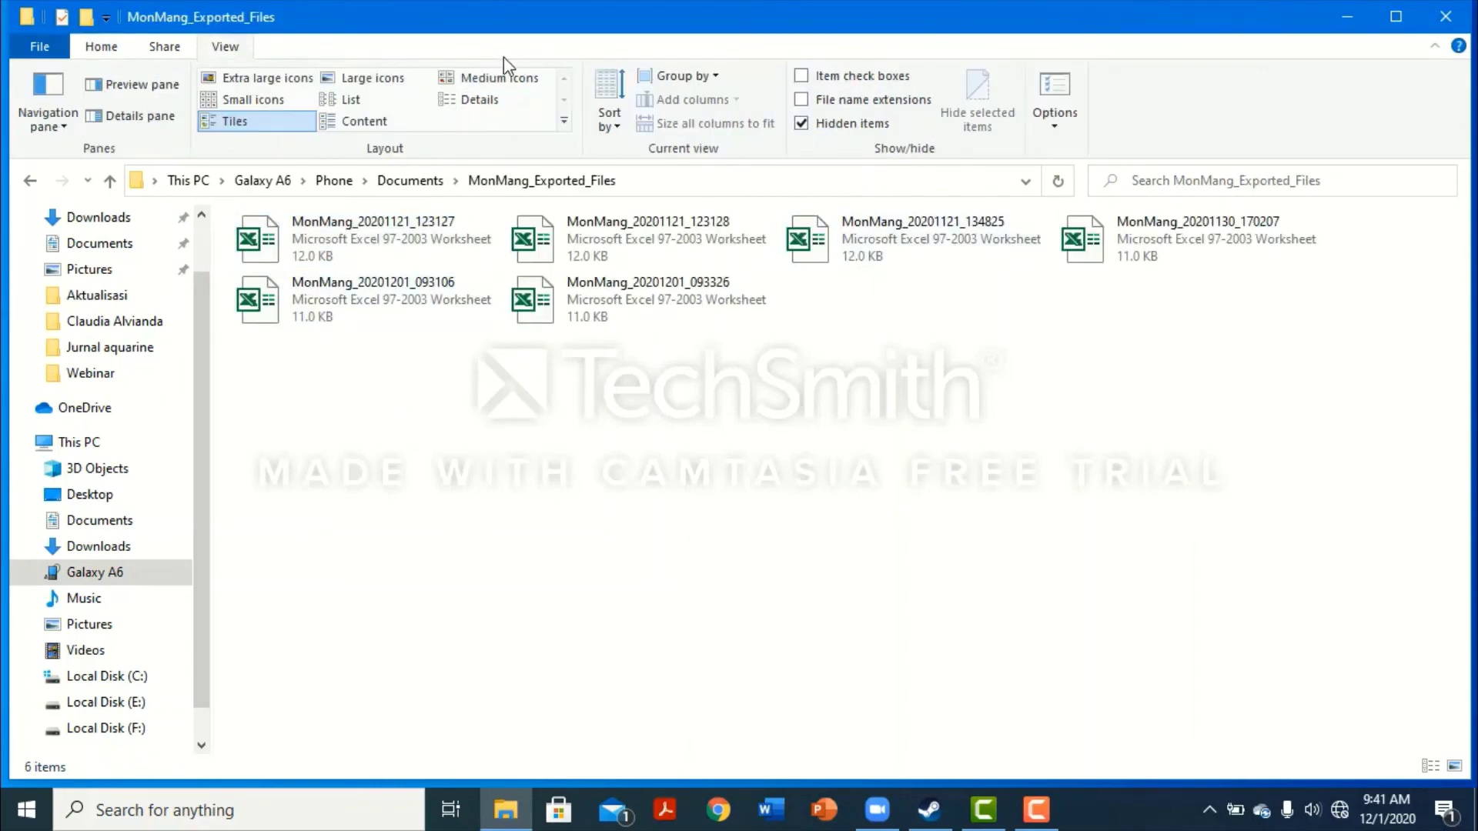
click(367, 99)
click(471, 103)
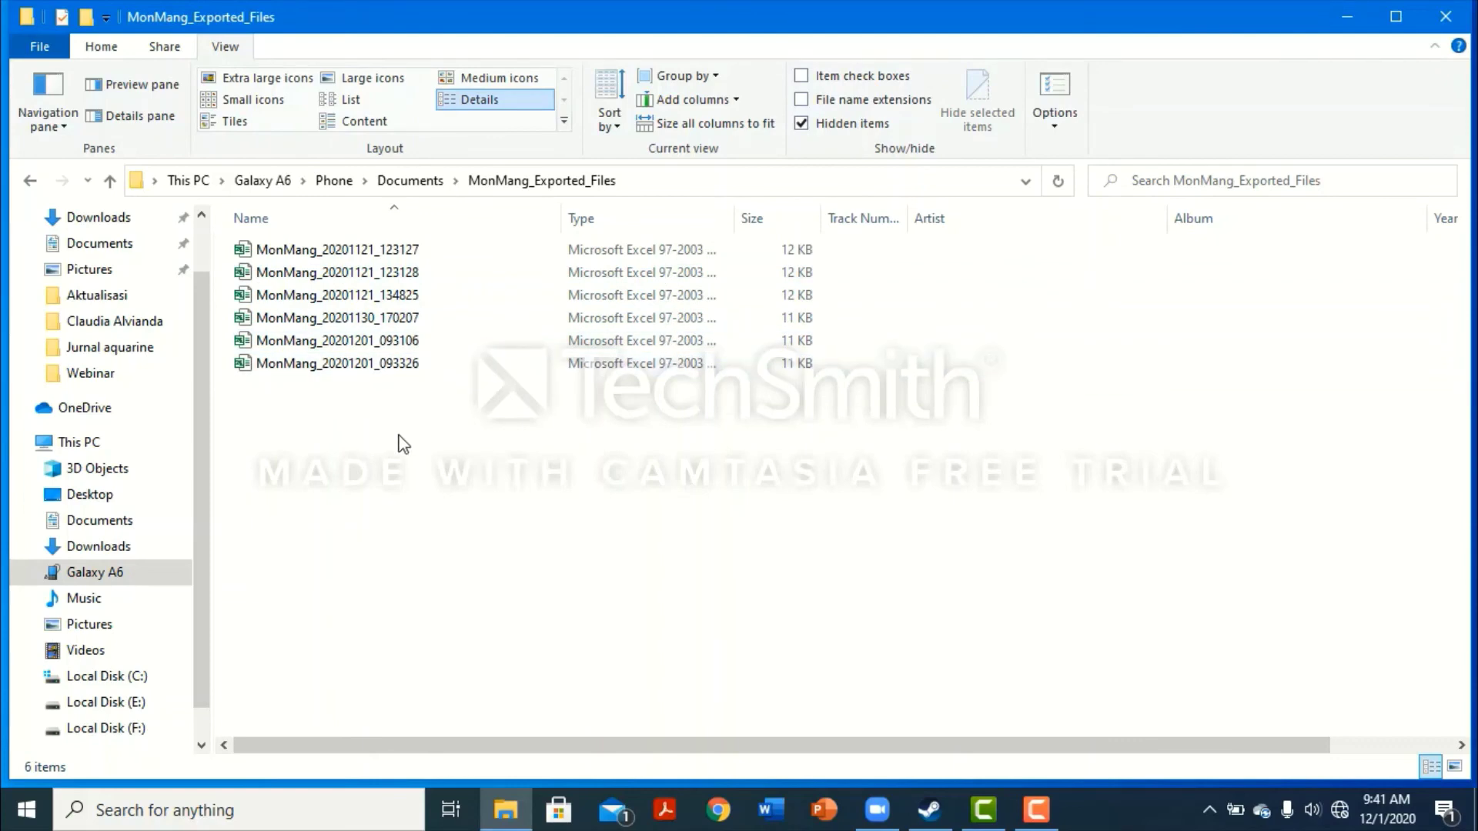
- Open the exported workbook MonMang_20201201_093326 in Excel, maximized and with editing enabled
double_click(308, 363)
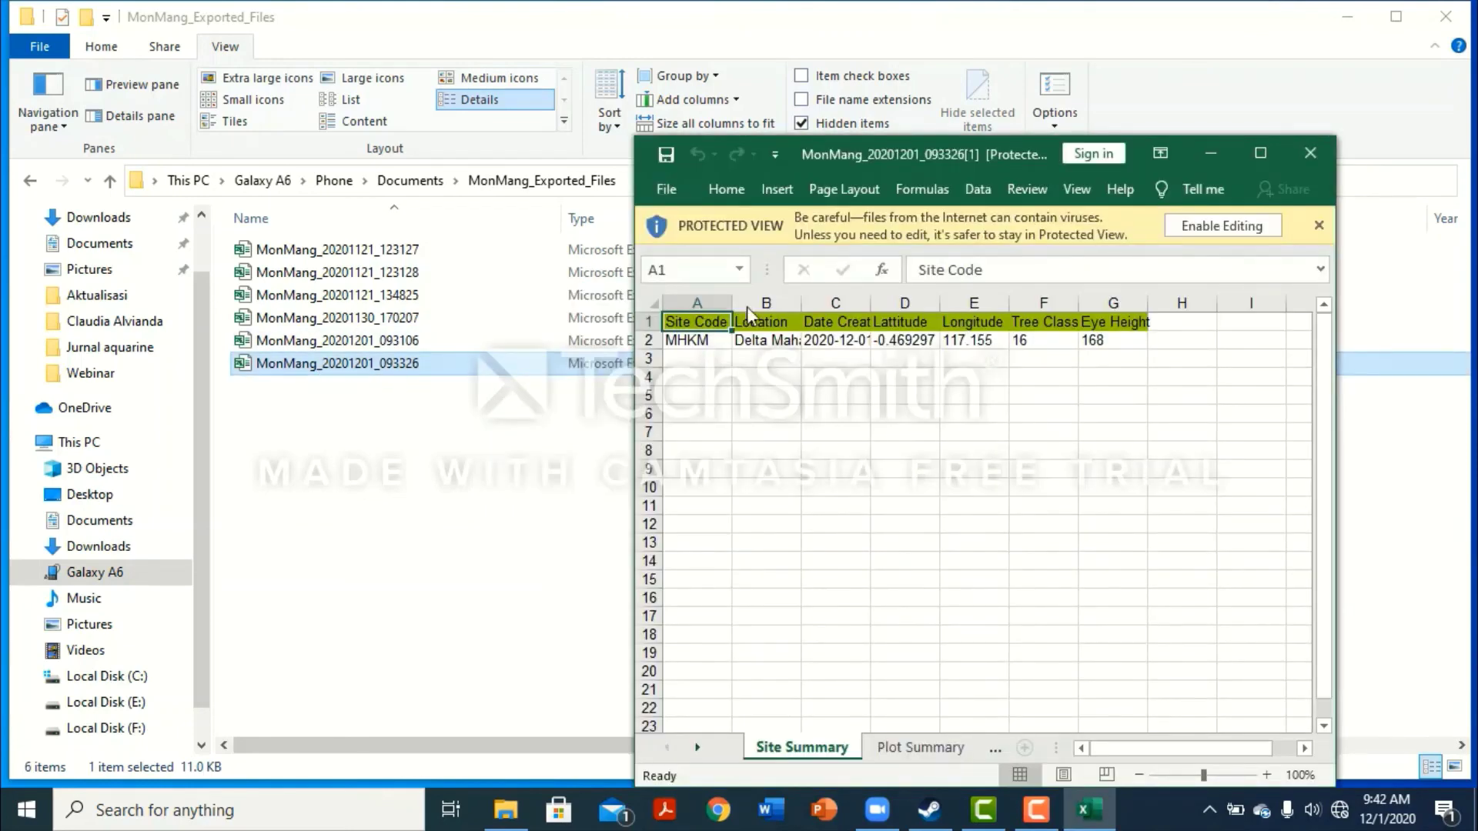
click(1260, 154)
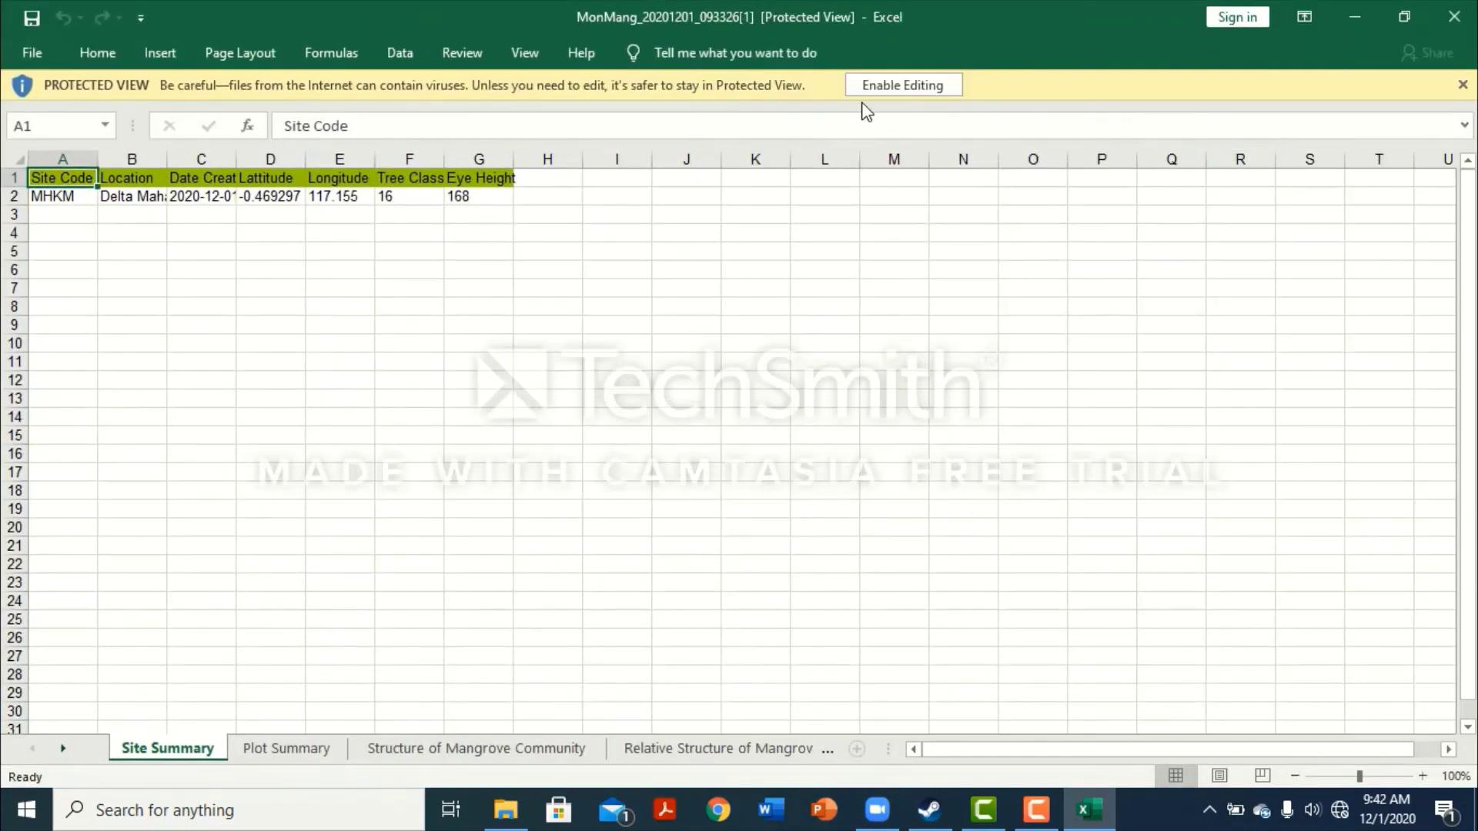
click(898, 87)
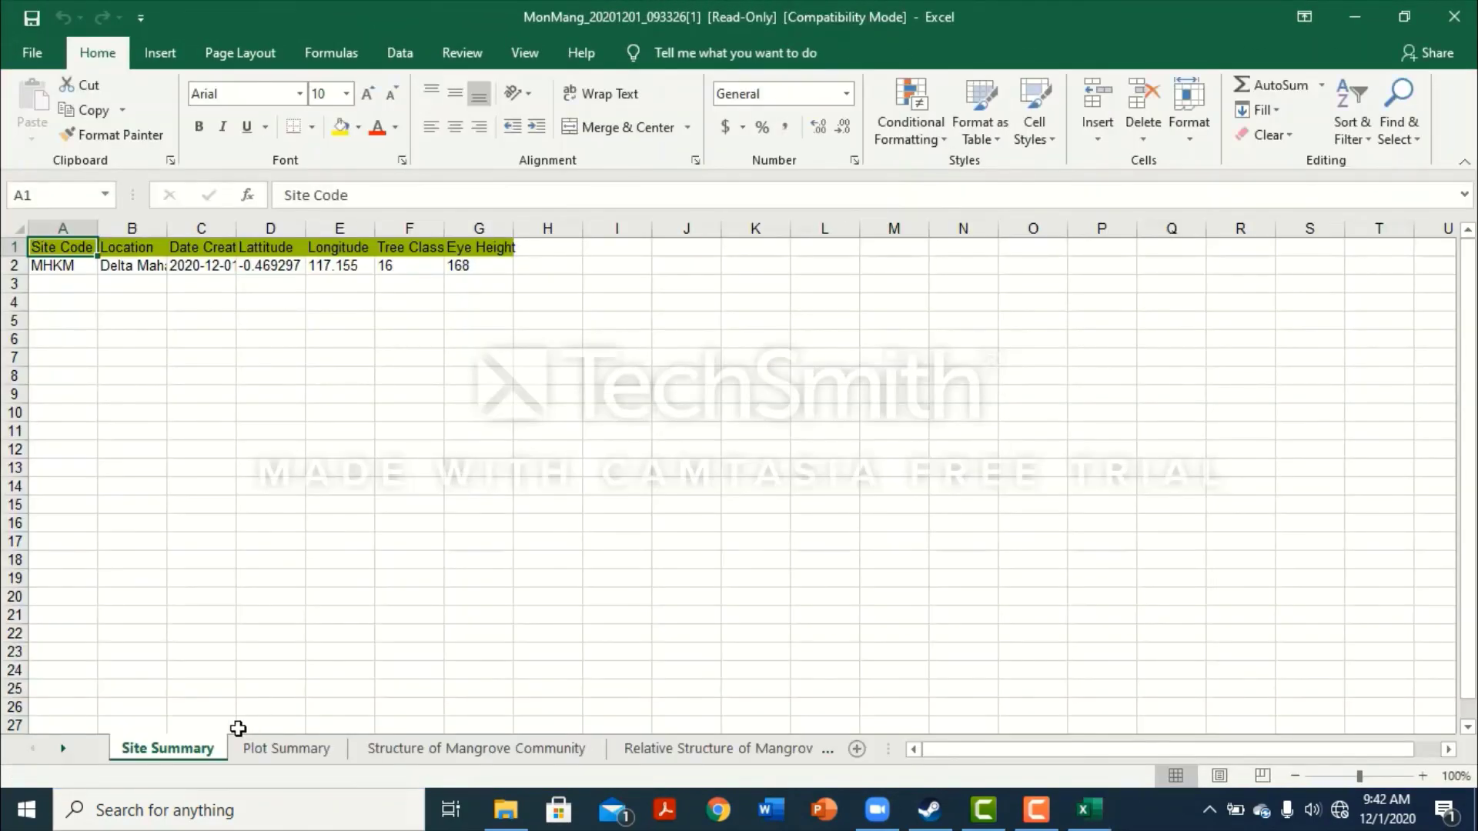
- Review the Plot Summary, Structure of Mangrove Community, Relative Structure of Mangrove and Seedling Number sheets
click(297, 750)
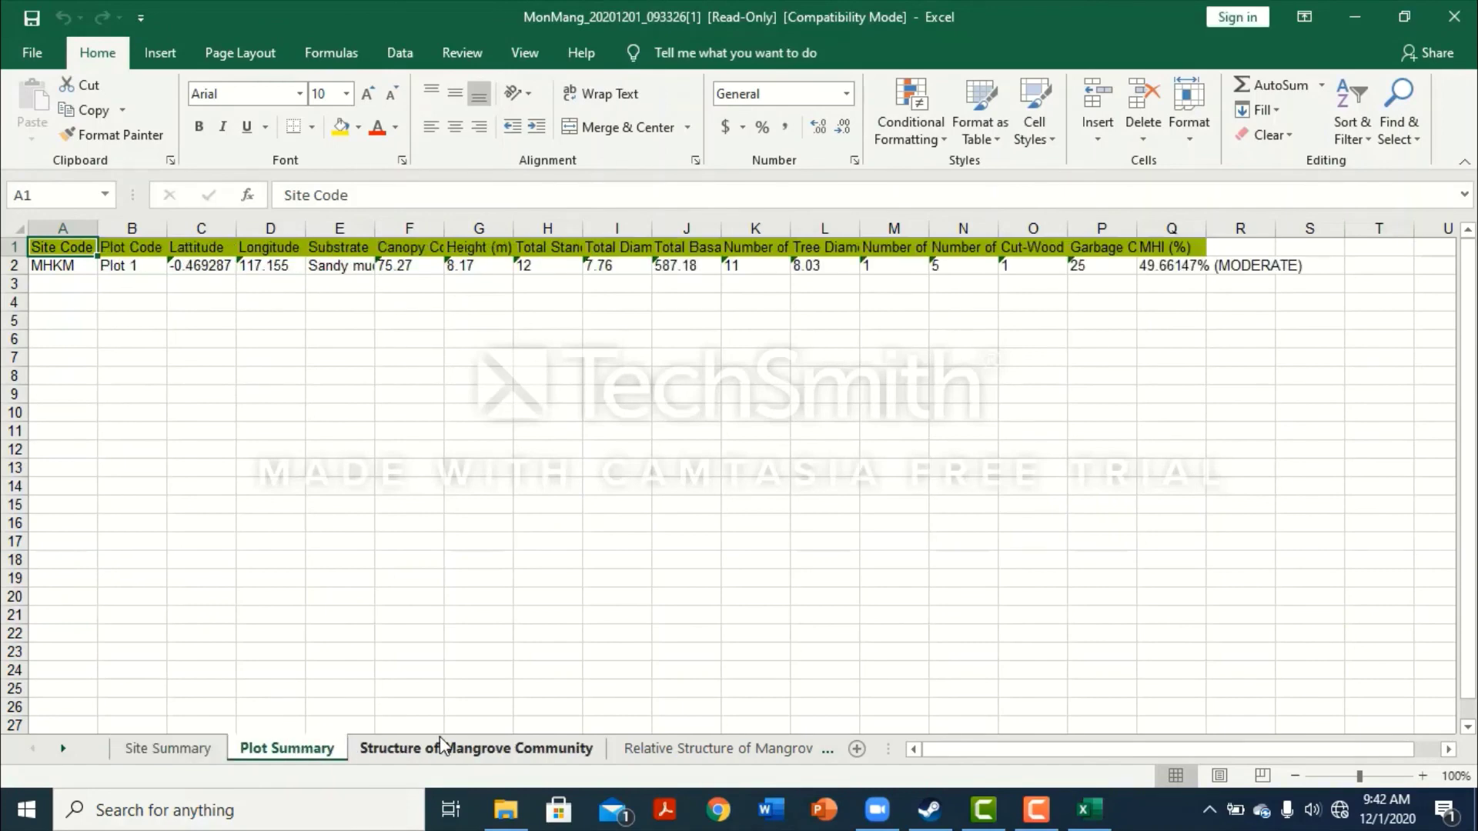
click(451, 753)
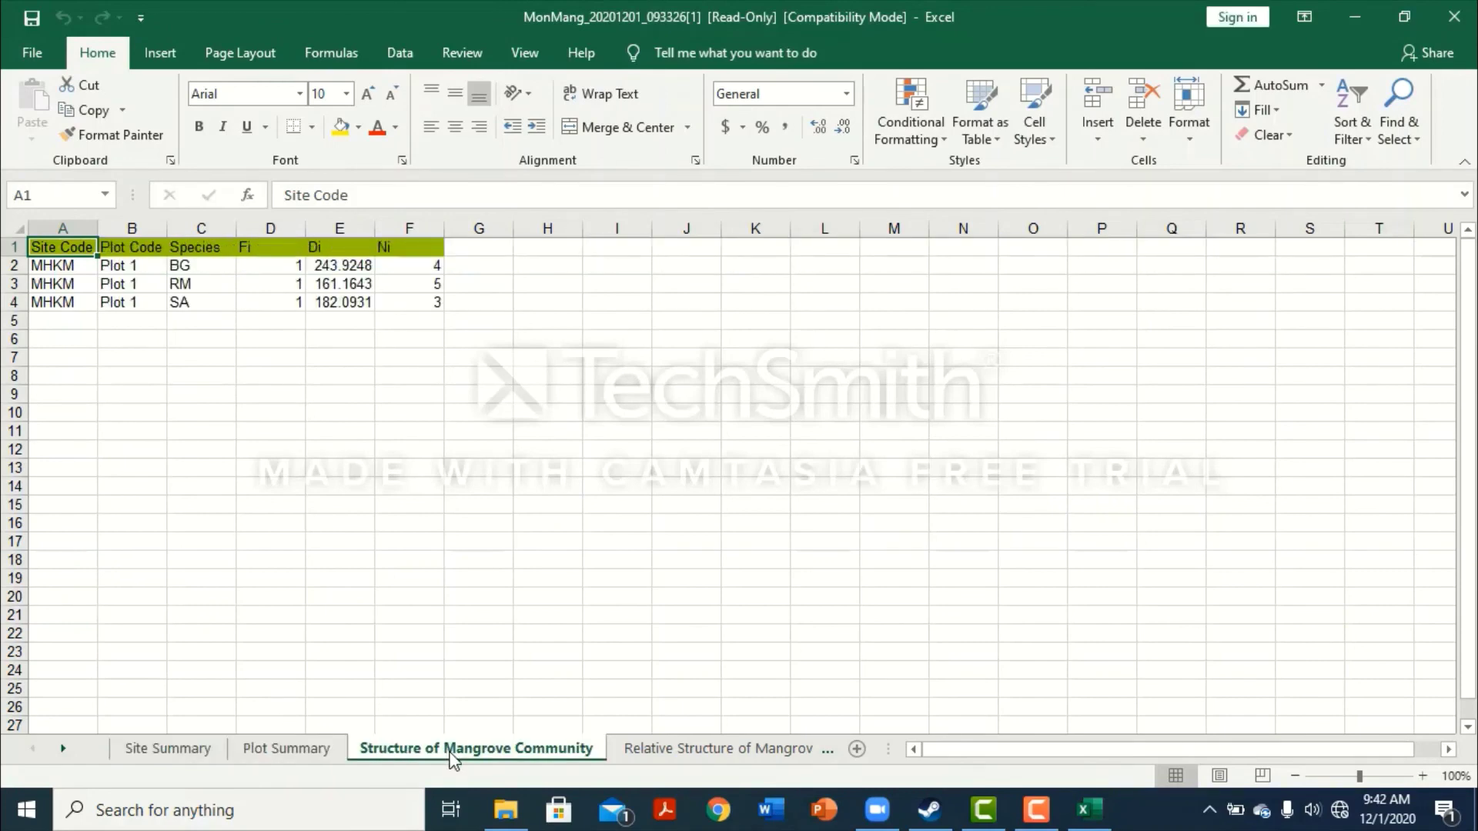
click(717, 751)
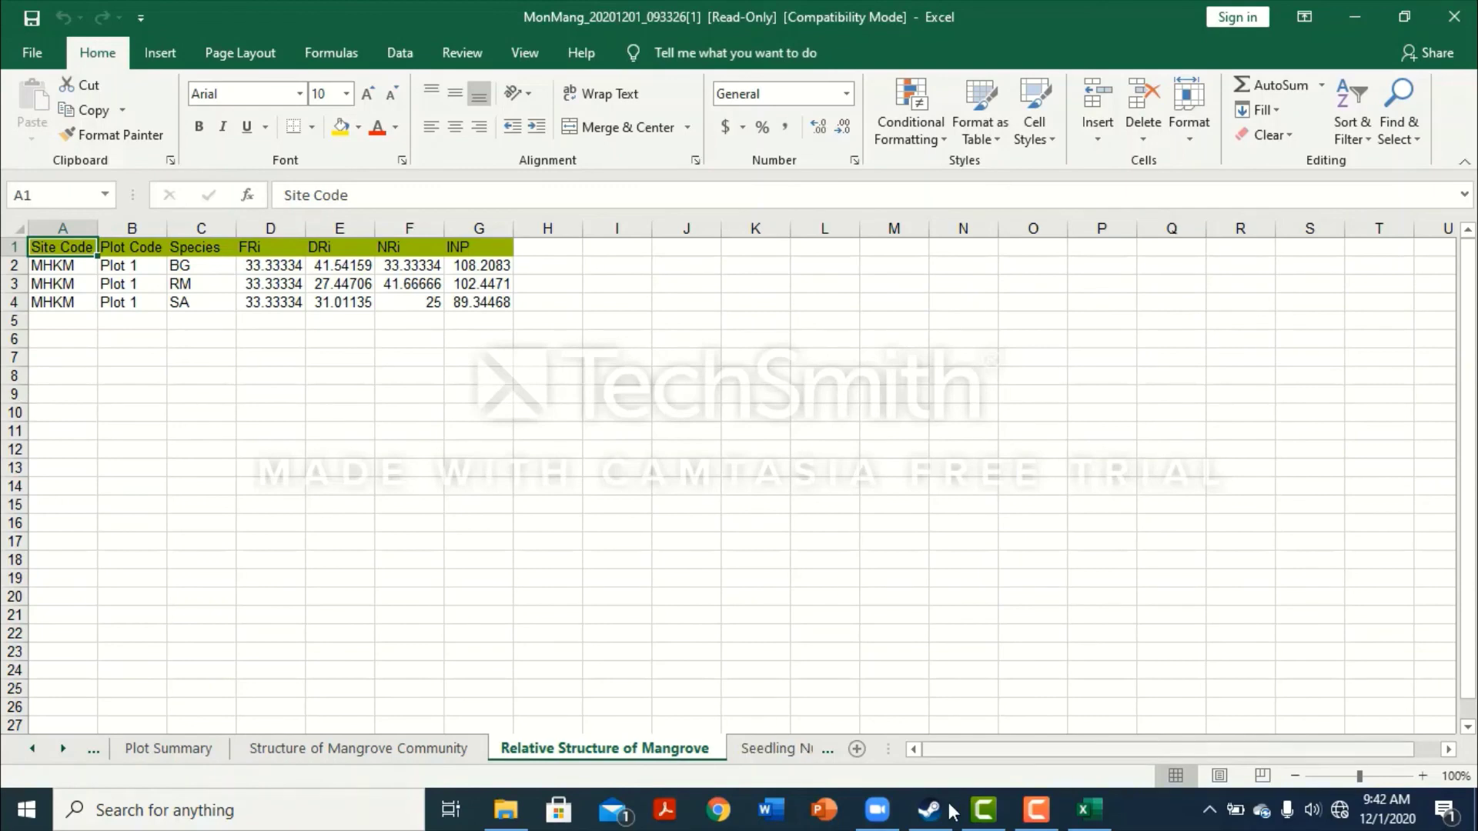
click(781, 743)
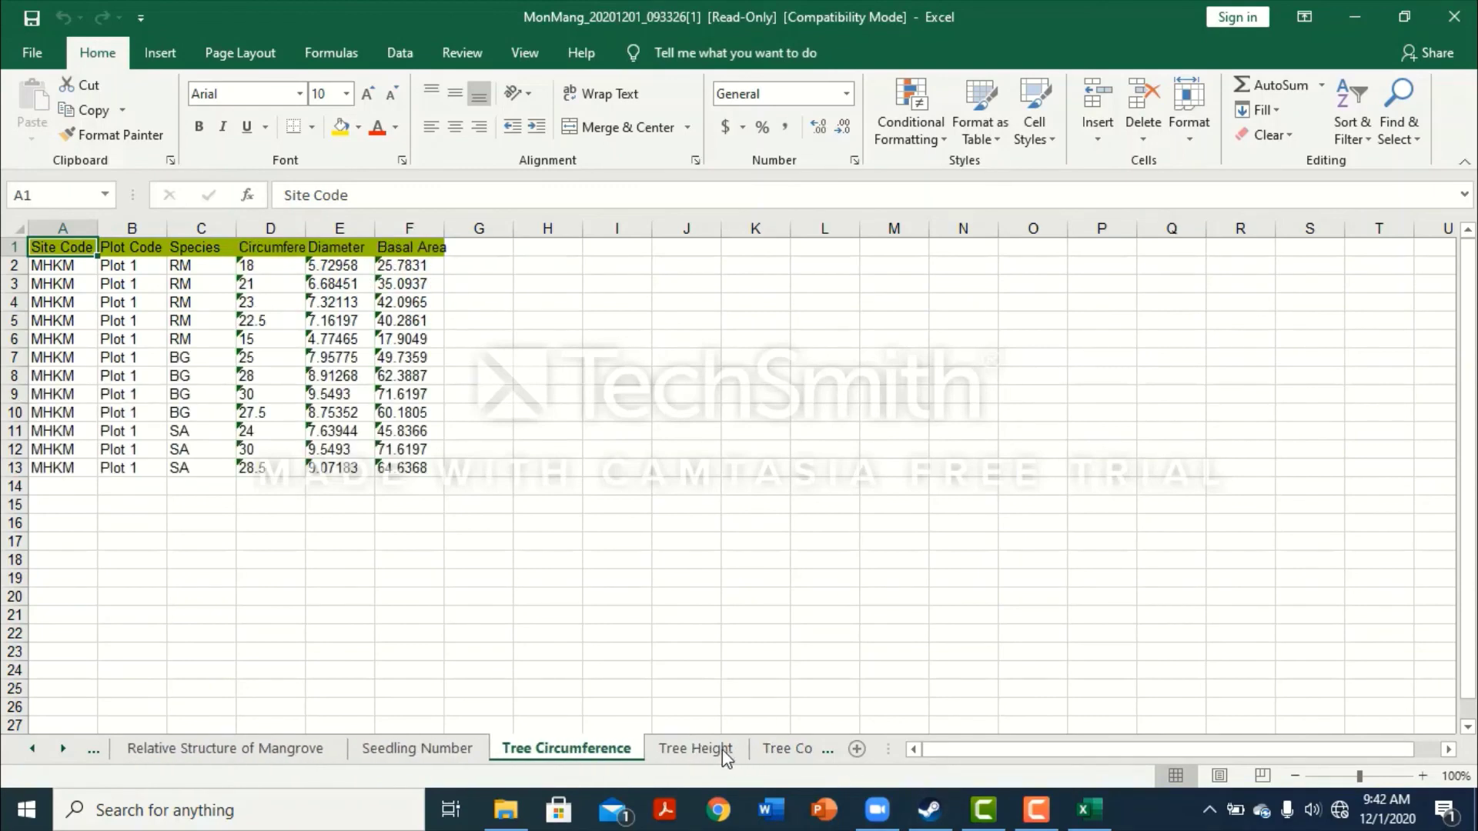
click(455, 752)
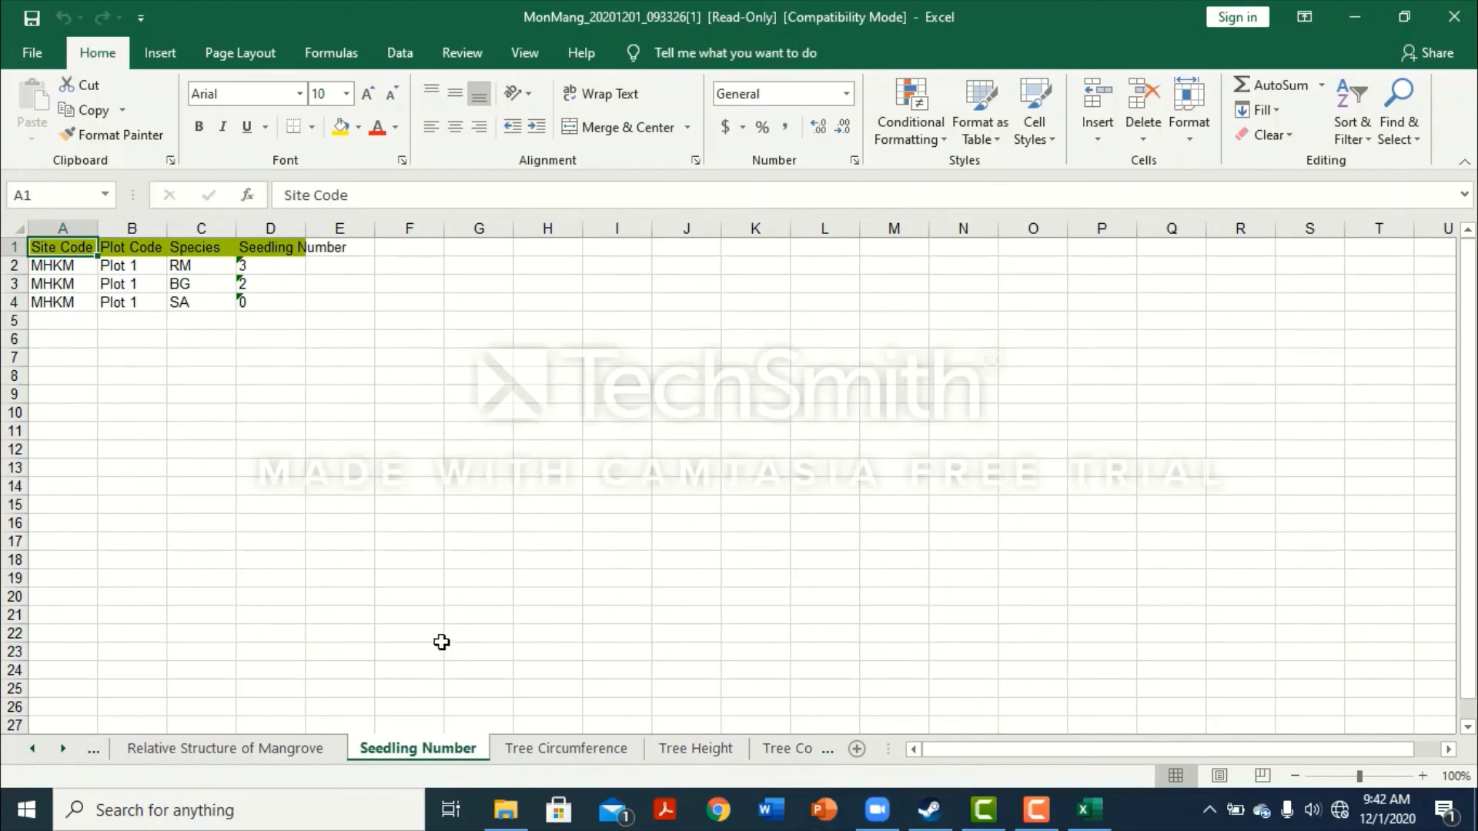
- Examine the Plot Code, Circumference, Diameter and Basal Area columns of the Tree Circumference sheet
click(583, 752)
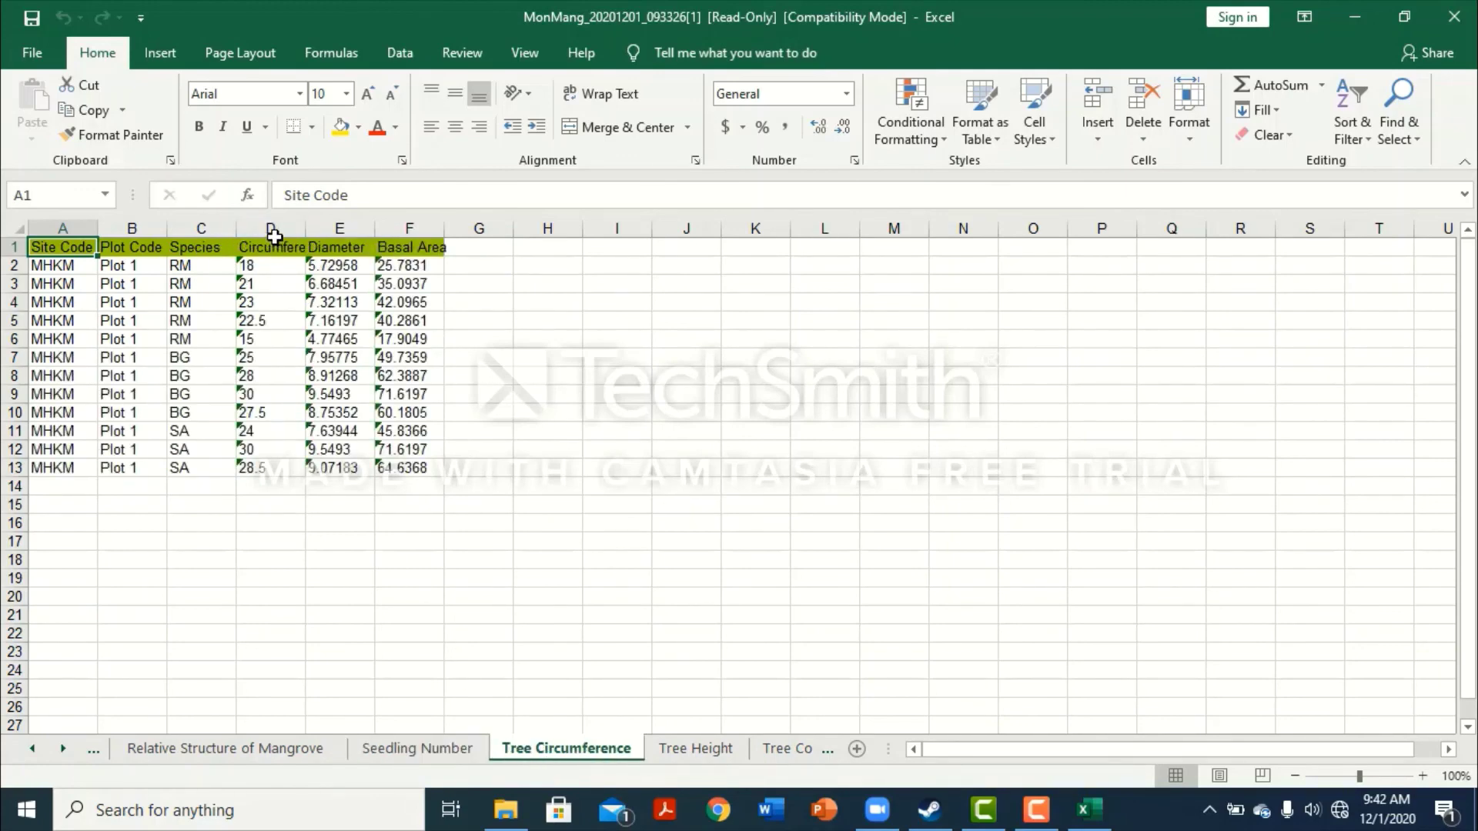
click(131, 229)
click(270, 228)
click(339, 227)
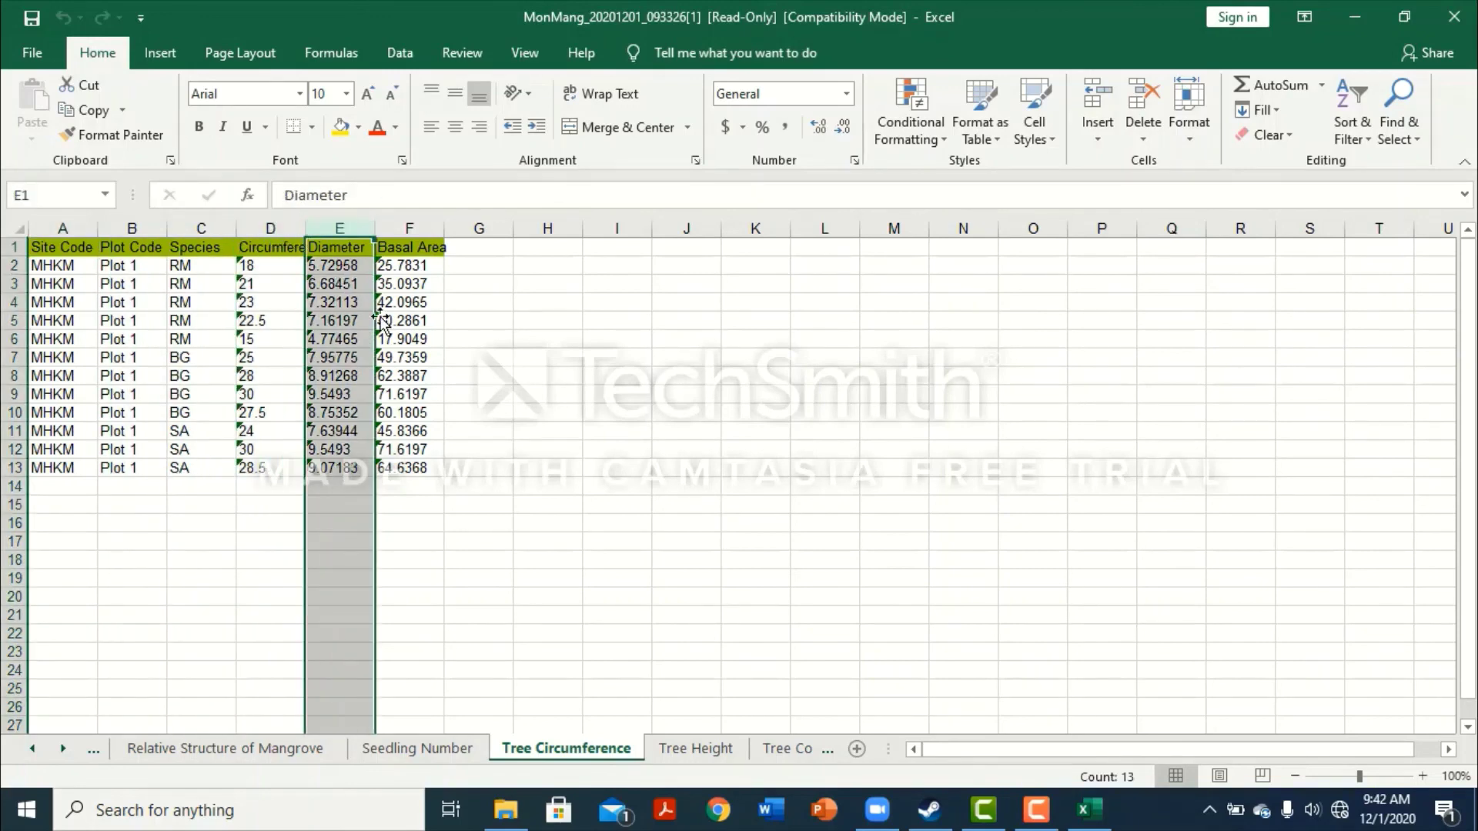
click(409, 228)
- View the Tree Height sheet and the Tree Coverage sheet at the end of the workbook
click(711, 756)
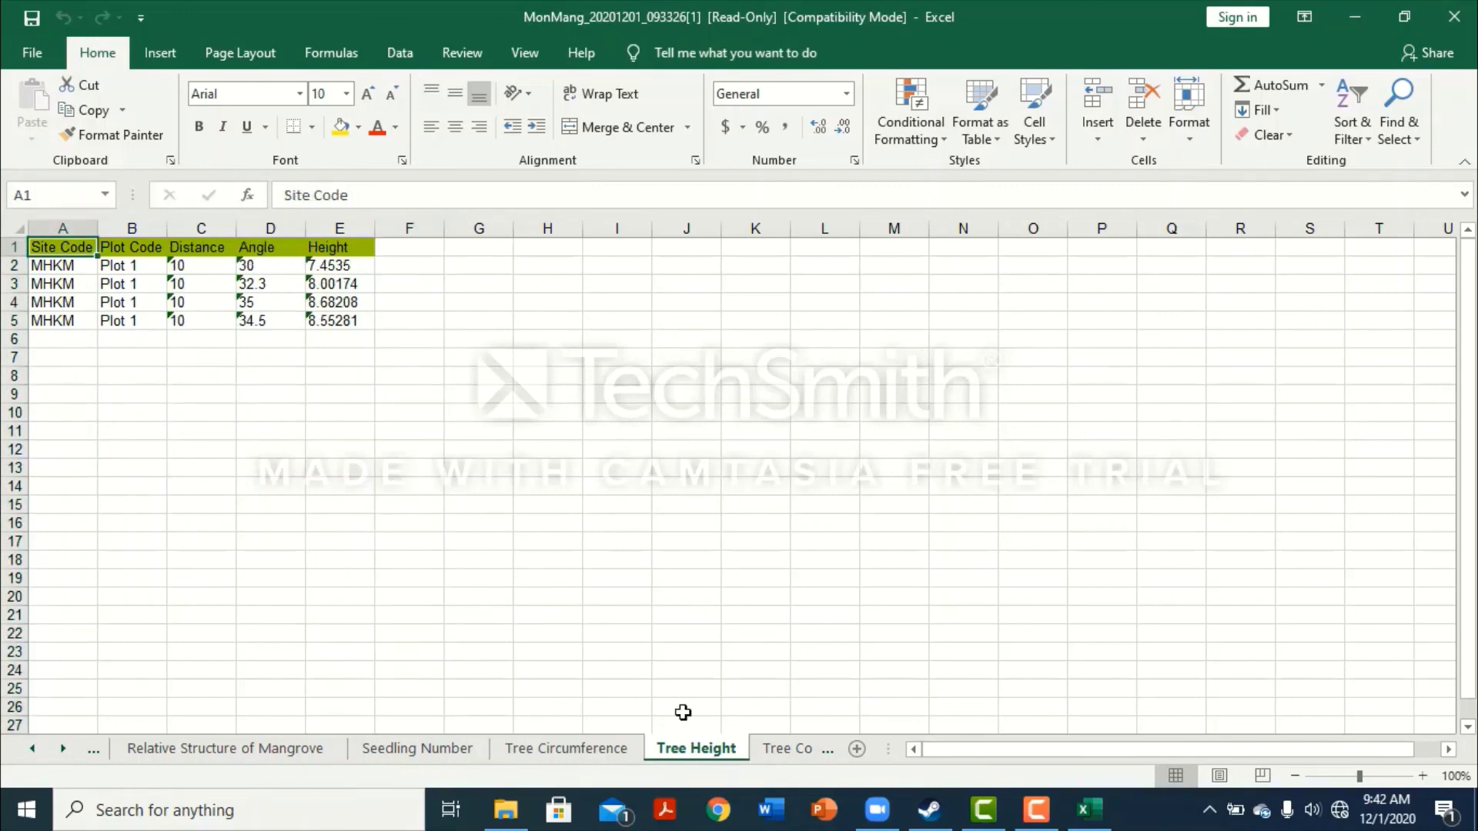
click(63, 749)
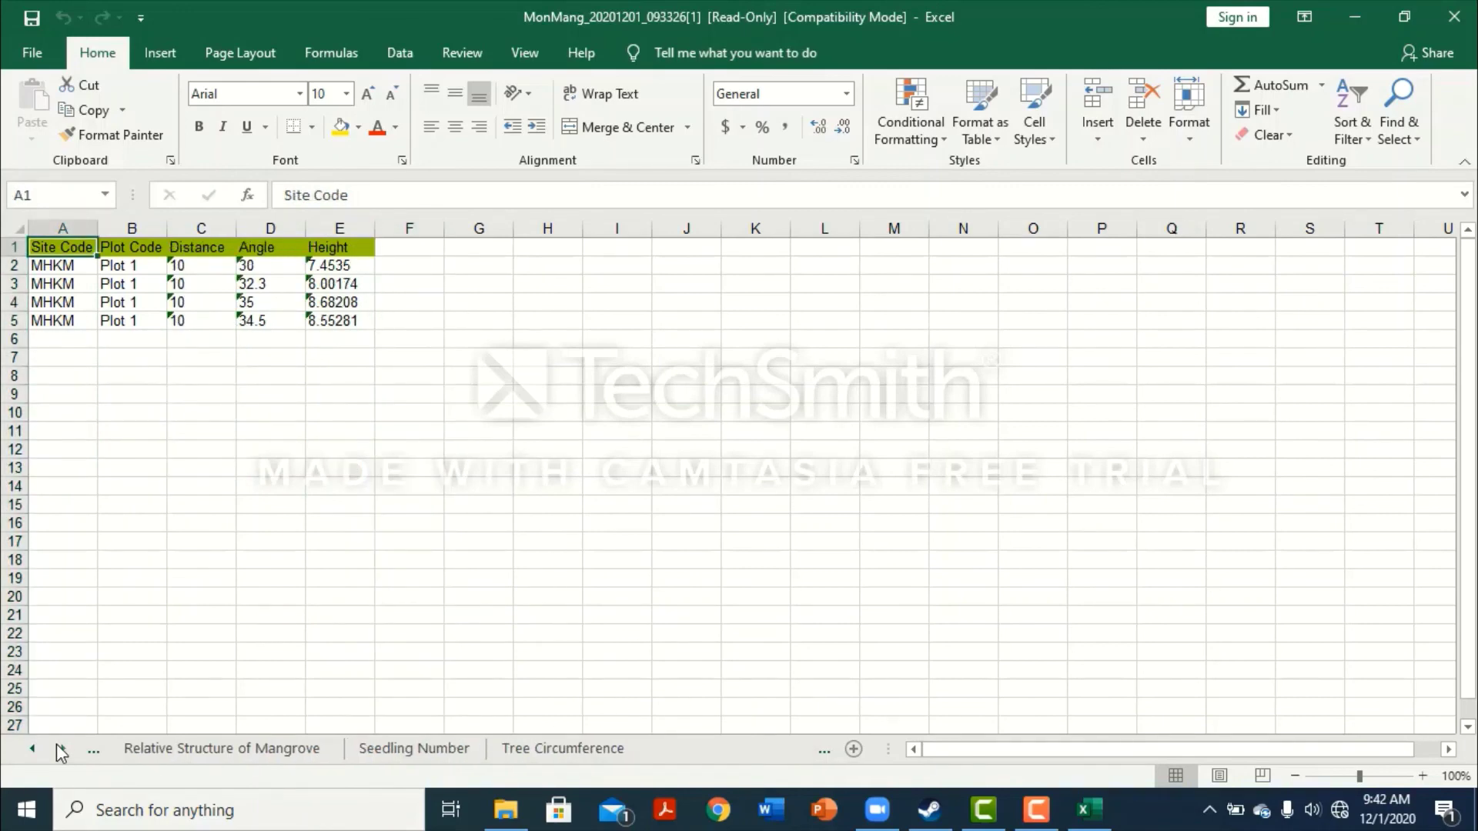
click(556, 743)
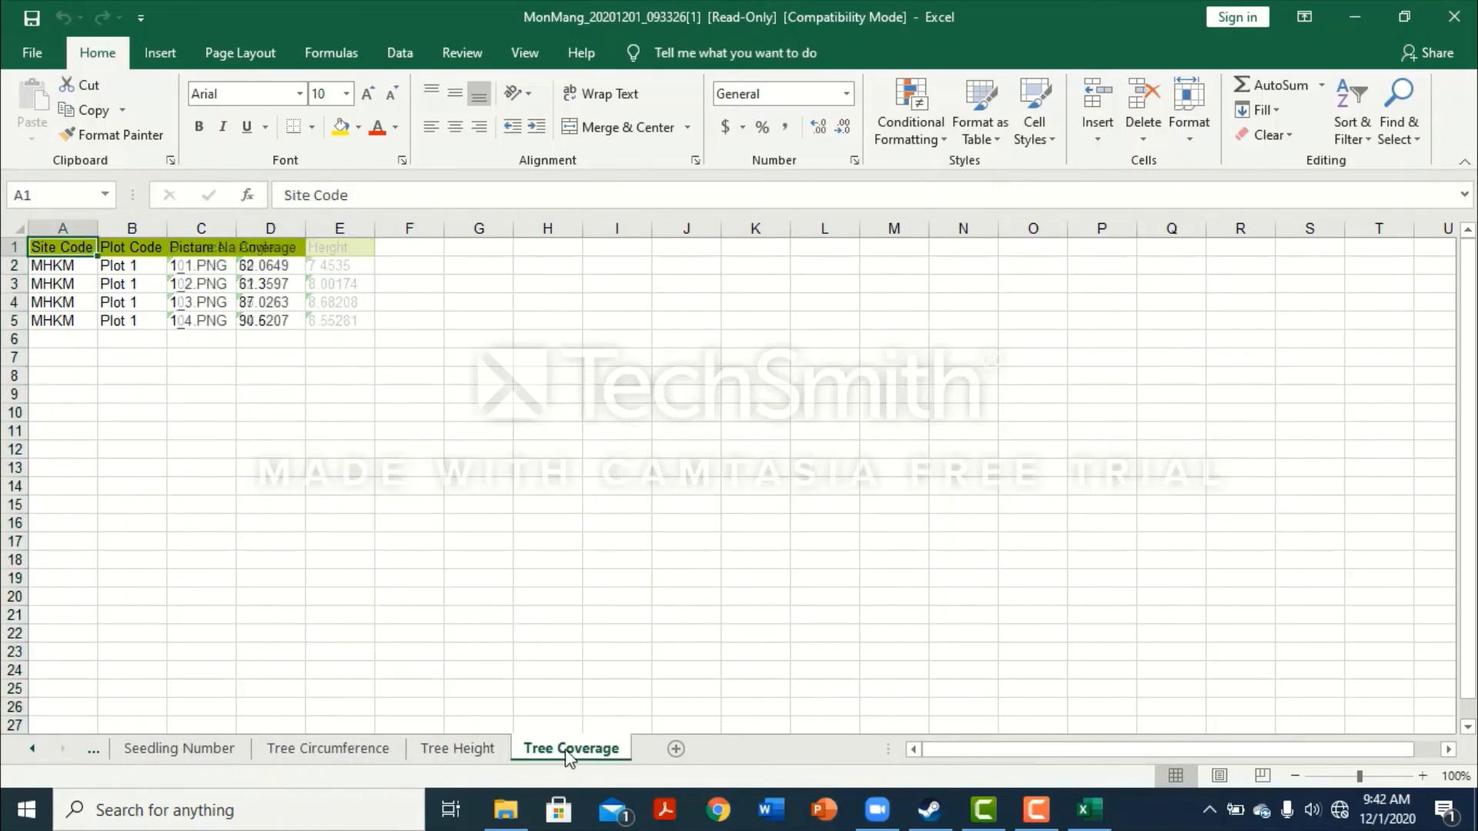
- Return to the Plot Summary sheet and look over its values through the MHI (%) column
click(31, 748)
click(32, 749)
click(31, 748)
click(31, 748)
click(258, 750)
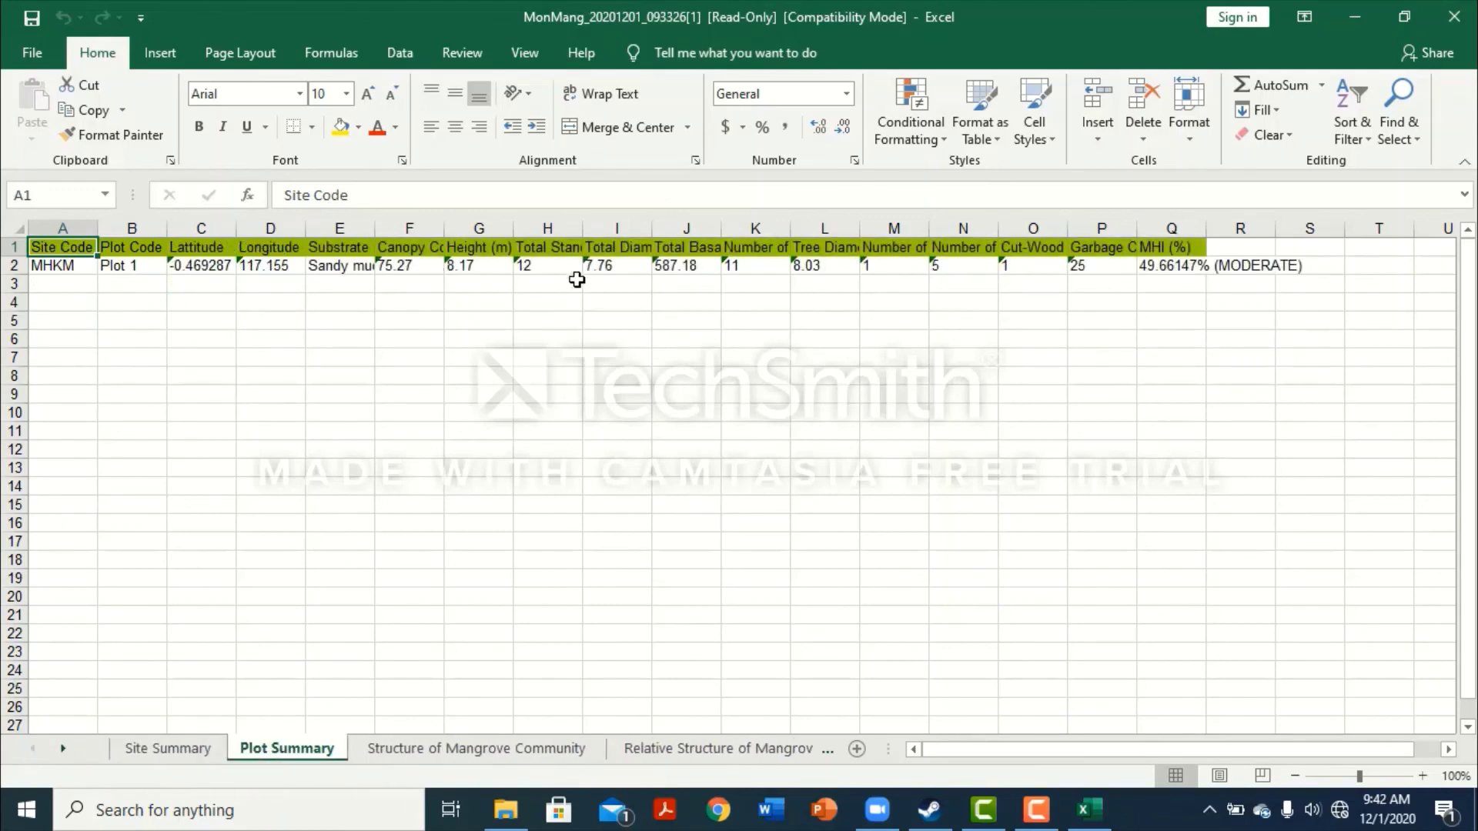
click(681, 266)
click(1171, 264)
click(1164, 247)
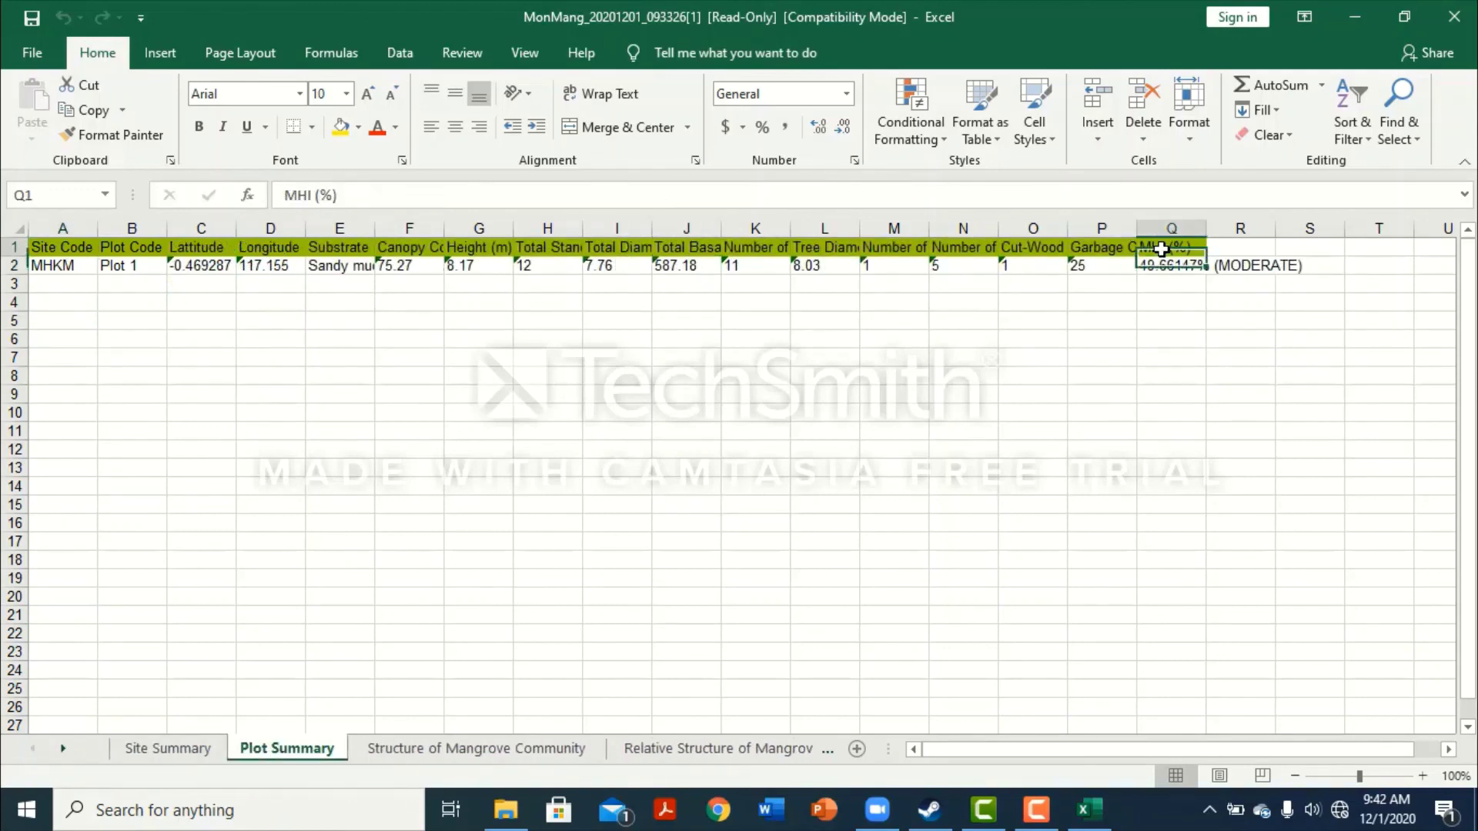
drag(62, 247, 1163, 246)
click(1163, 246)
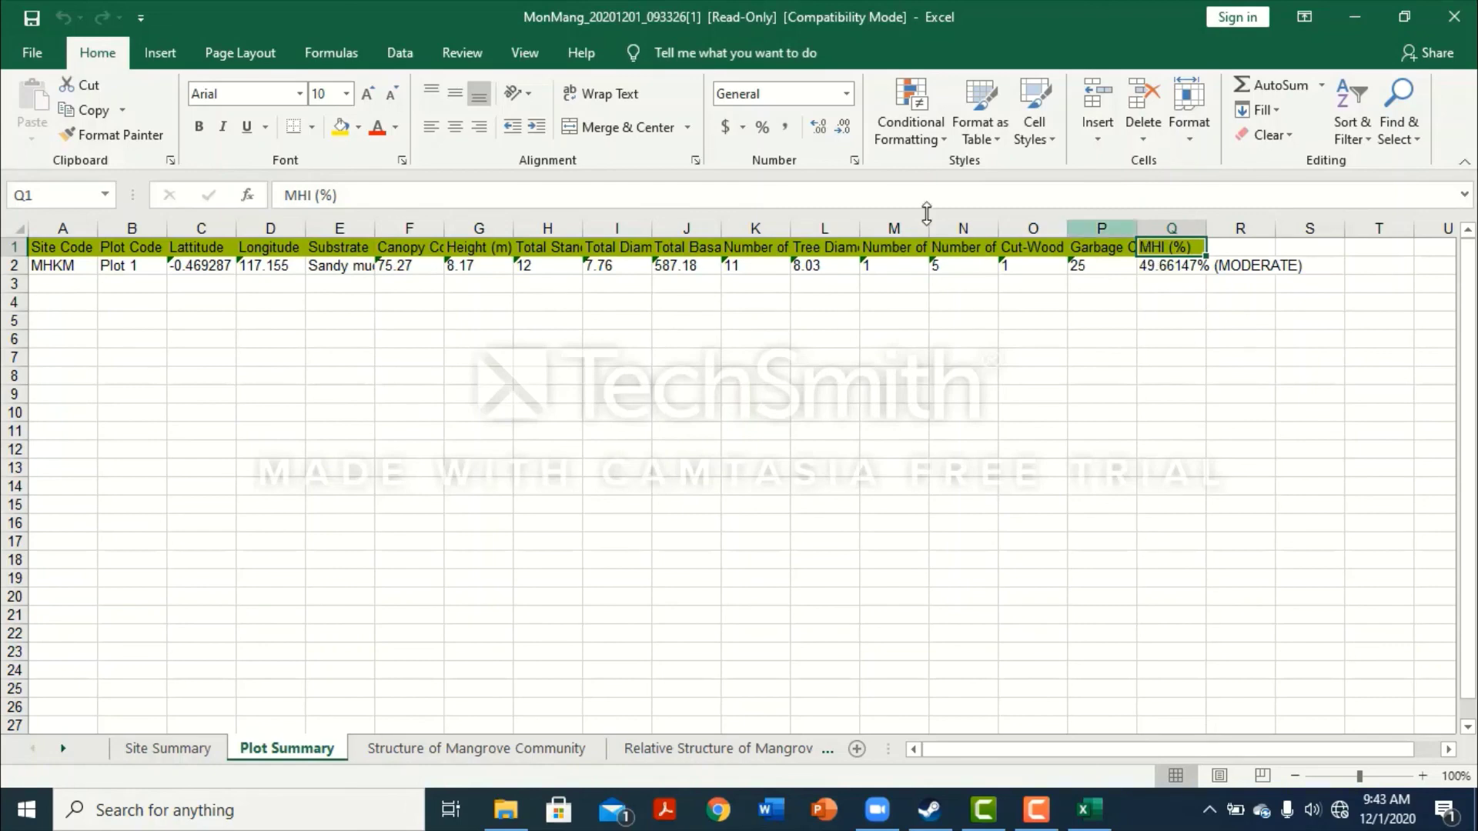
click(68, 246)
key(F2)
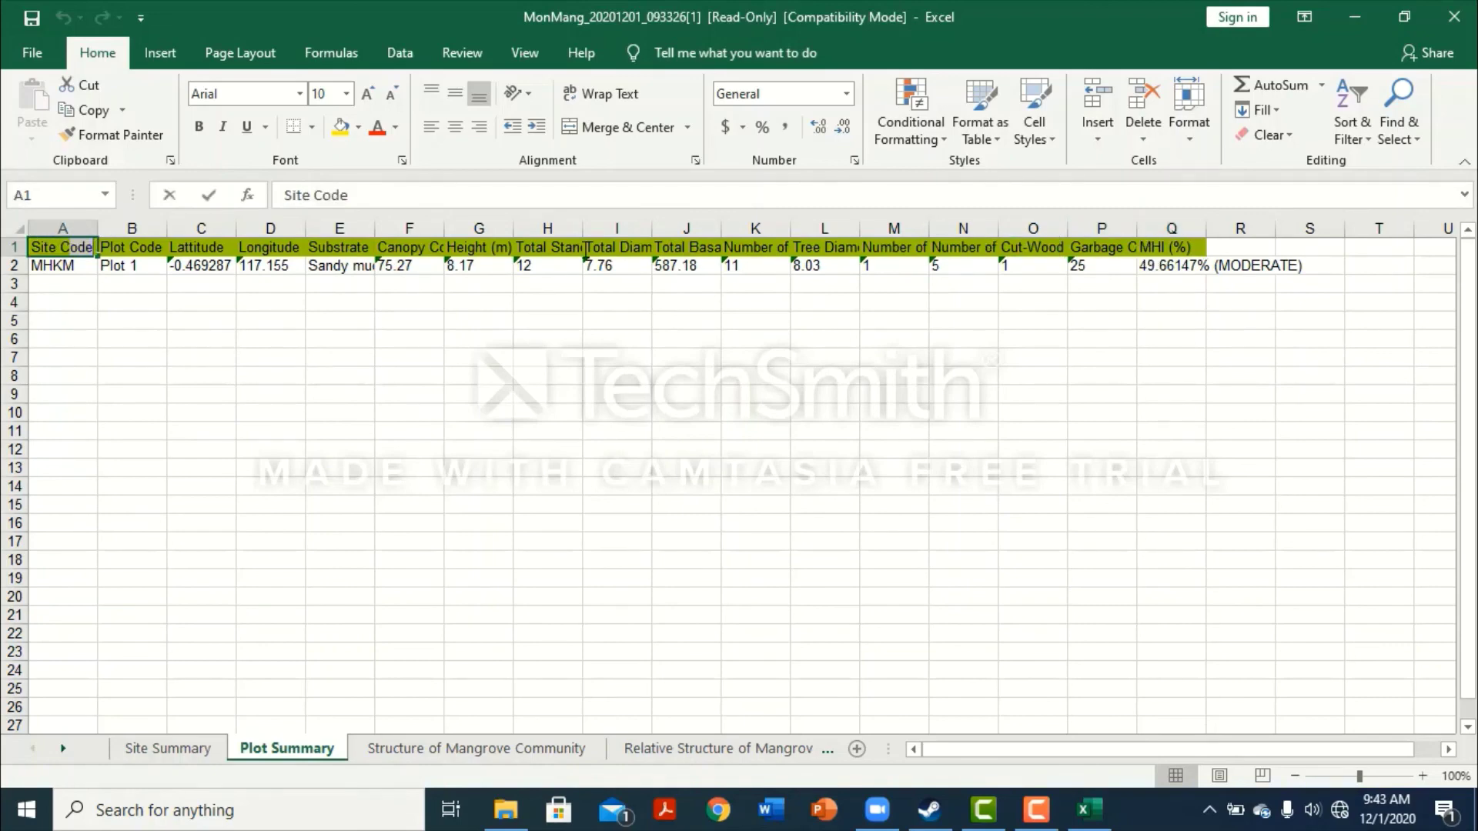
click(581, 248)
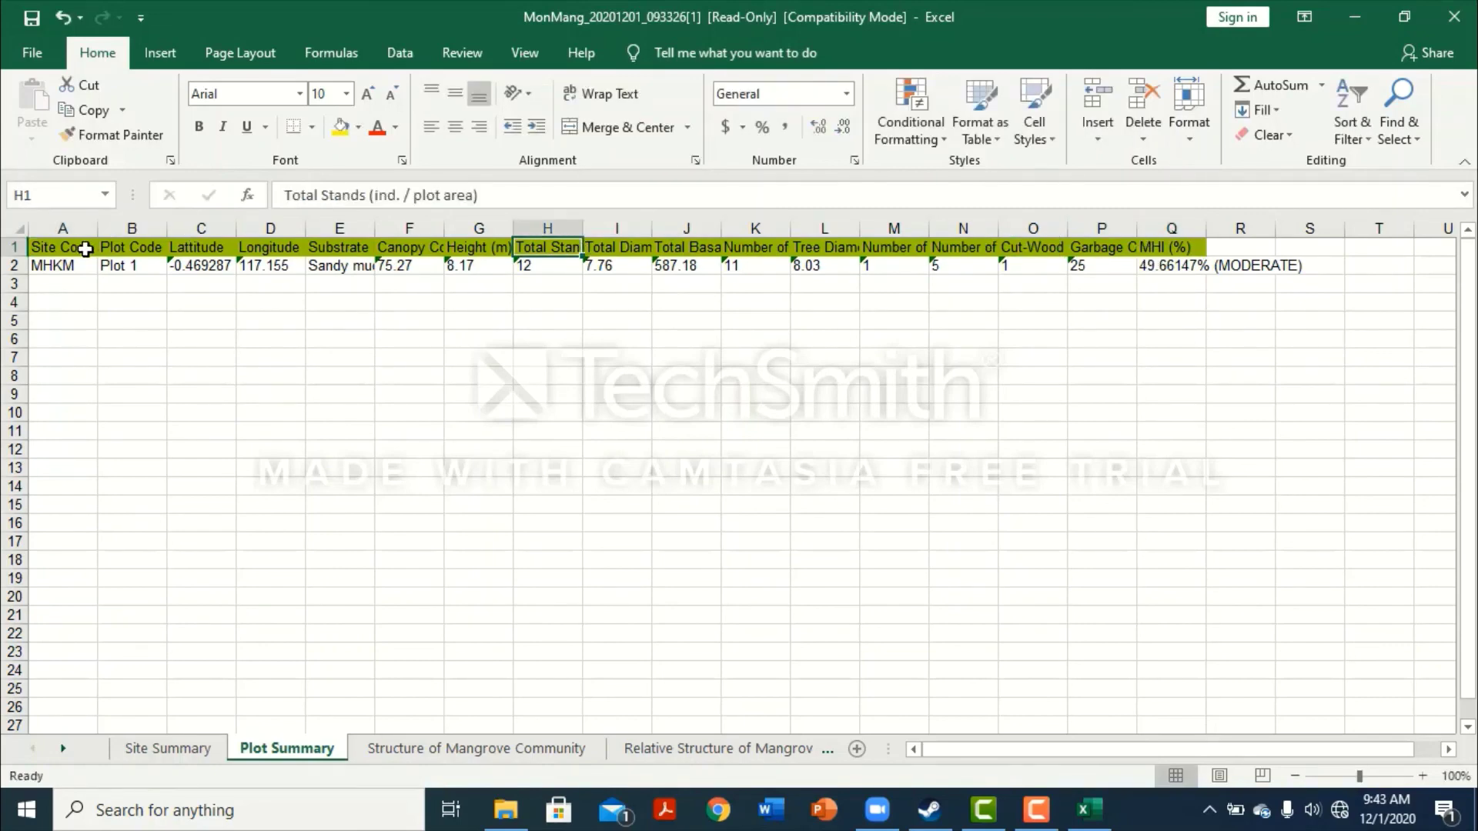
drag(77, 247, 1193, 232)
click(1193, 228)
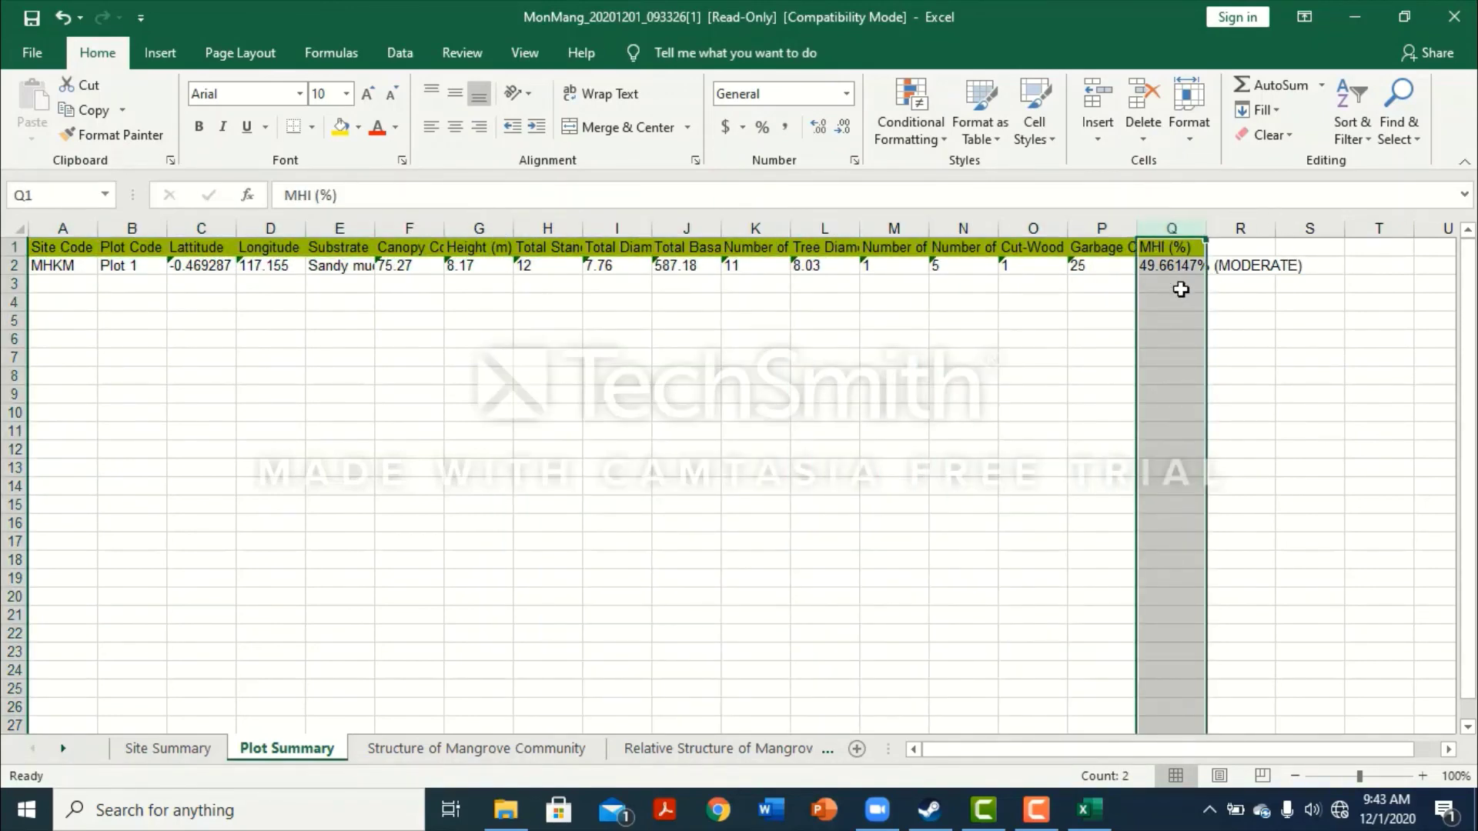
- Wrap the text of the Plot Summary header cells A1:Q1 and align it vertically to the middle
click(68, 247)
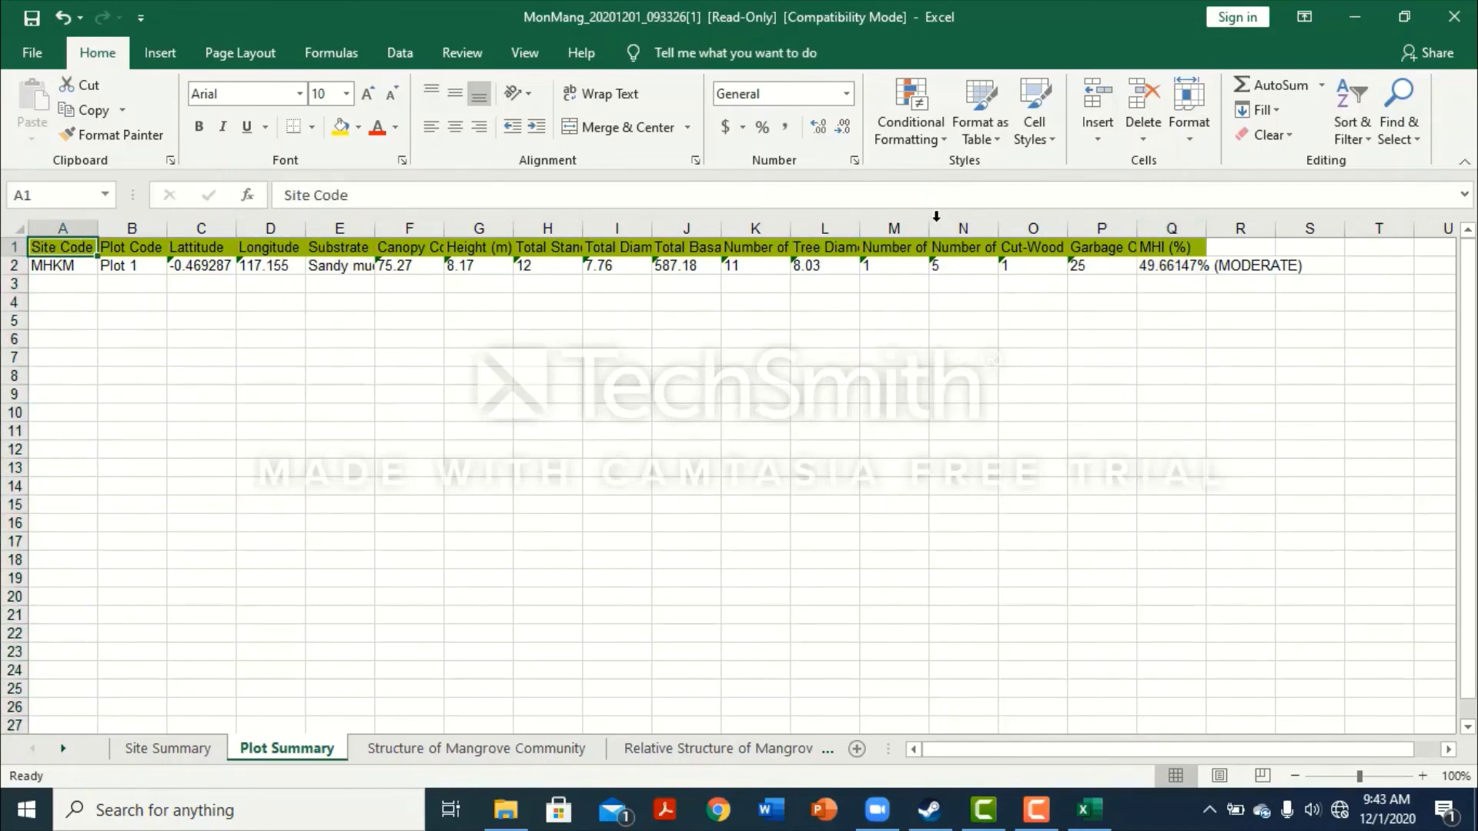
shift+click(1169, 248)
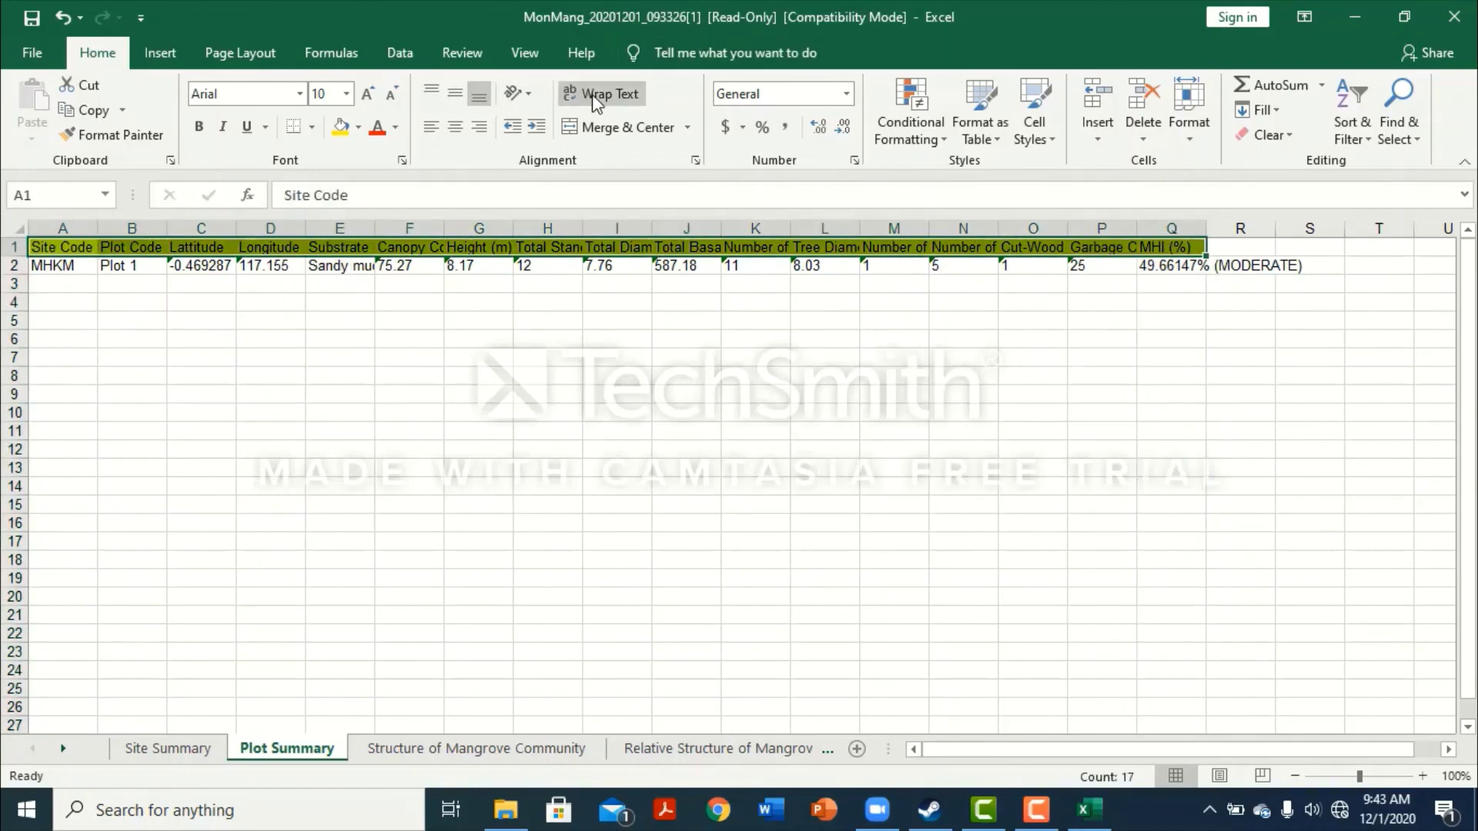
click(593, 93)
click(456, 94)
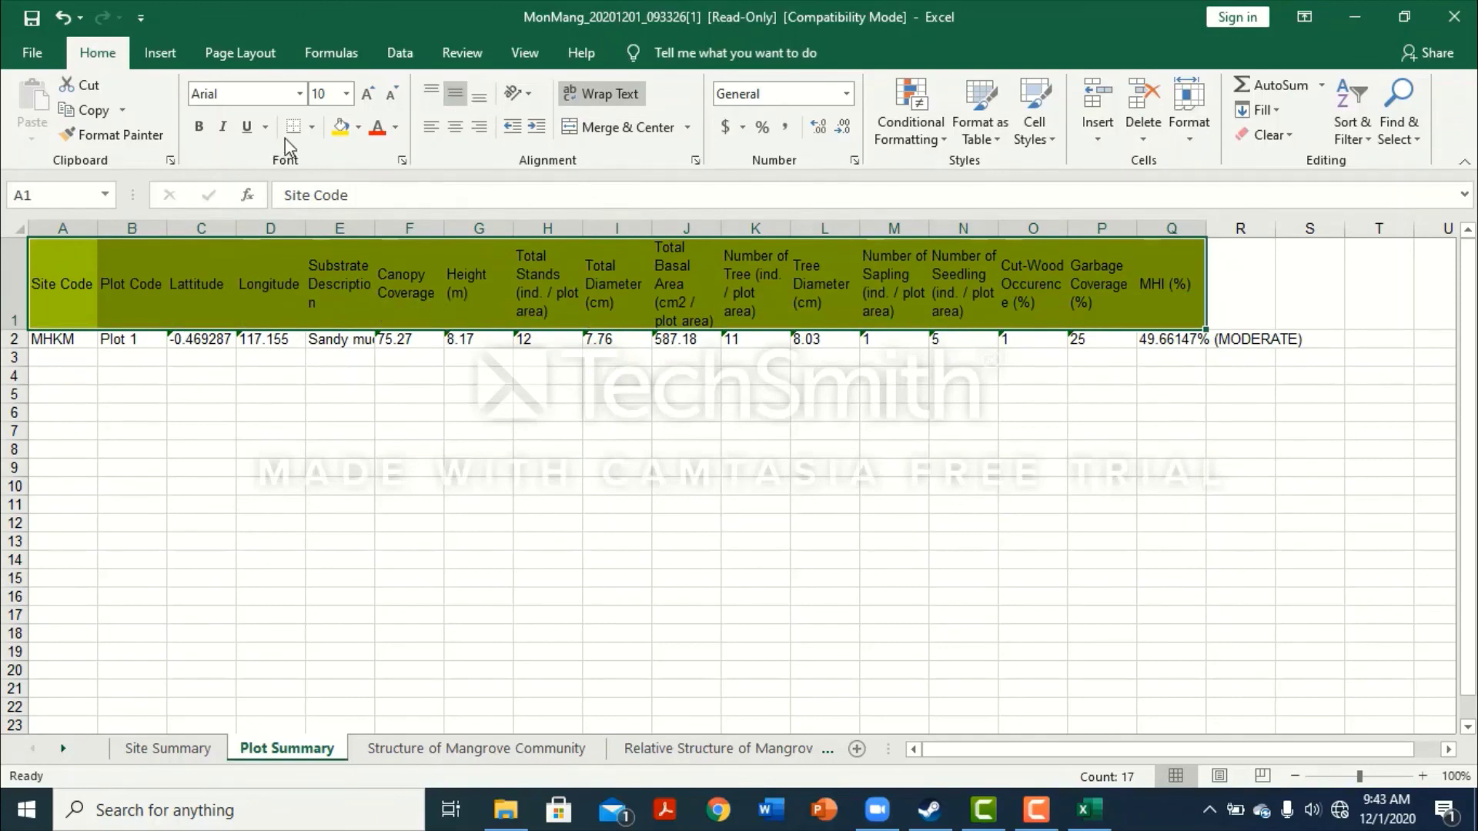
- Apply All Borders to the Plot Summary header row from Site Code to MHI (%)
click(312, 127)
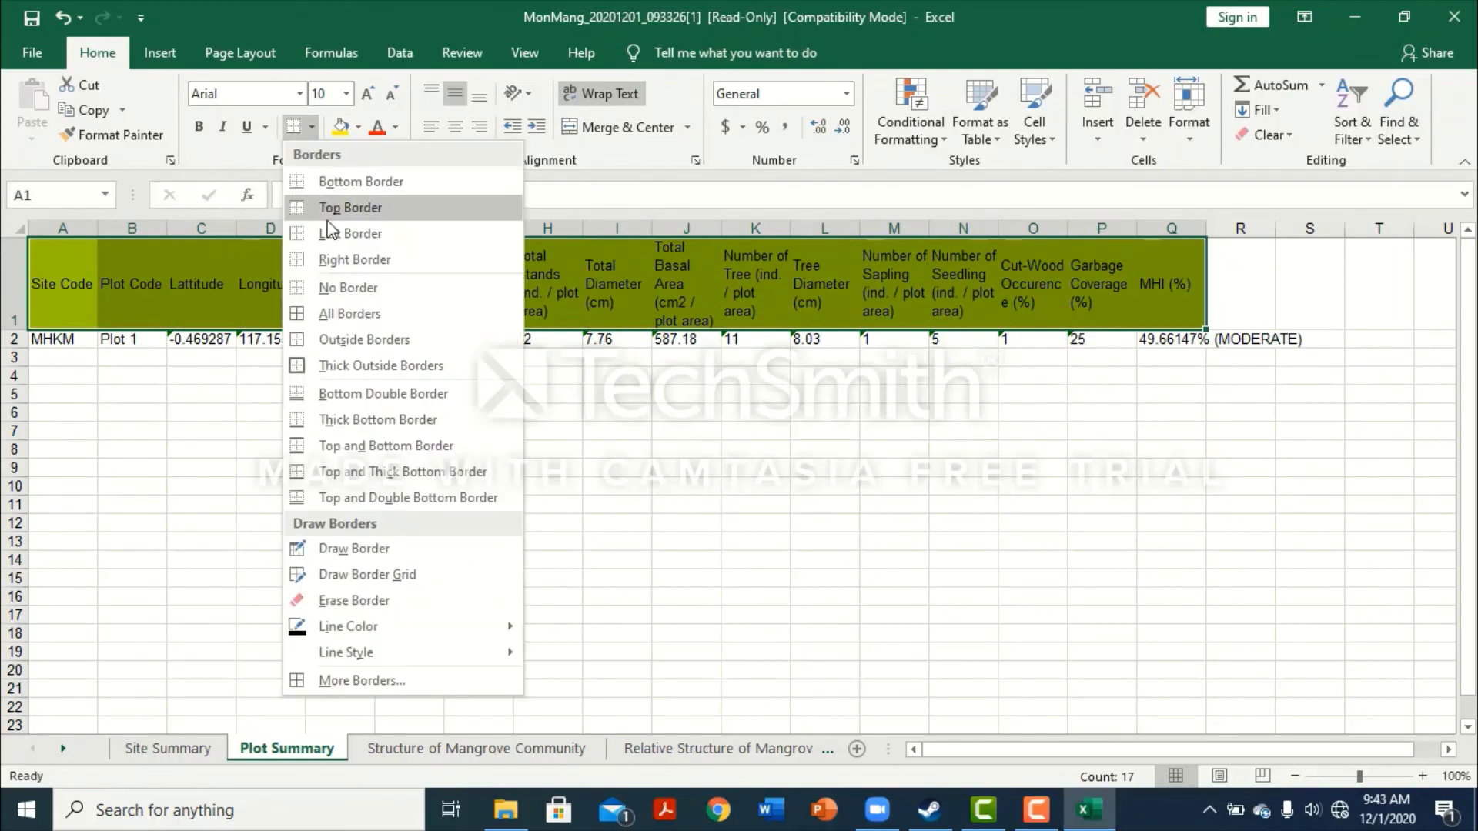
click(336, 316)
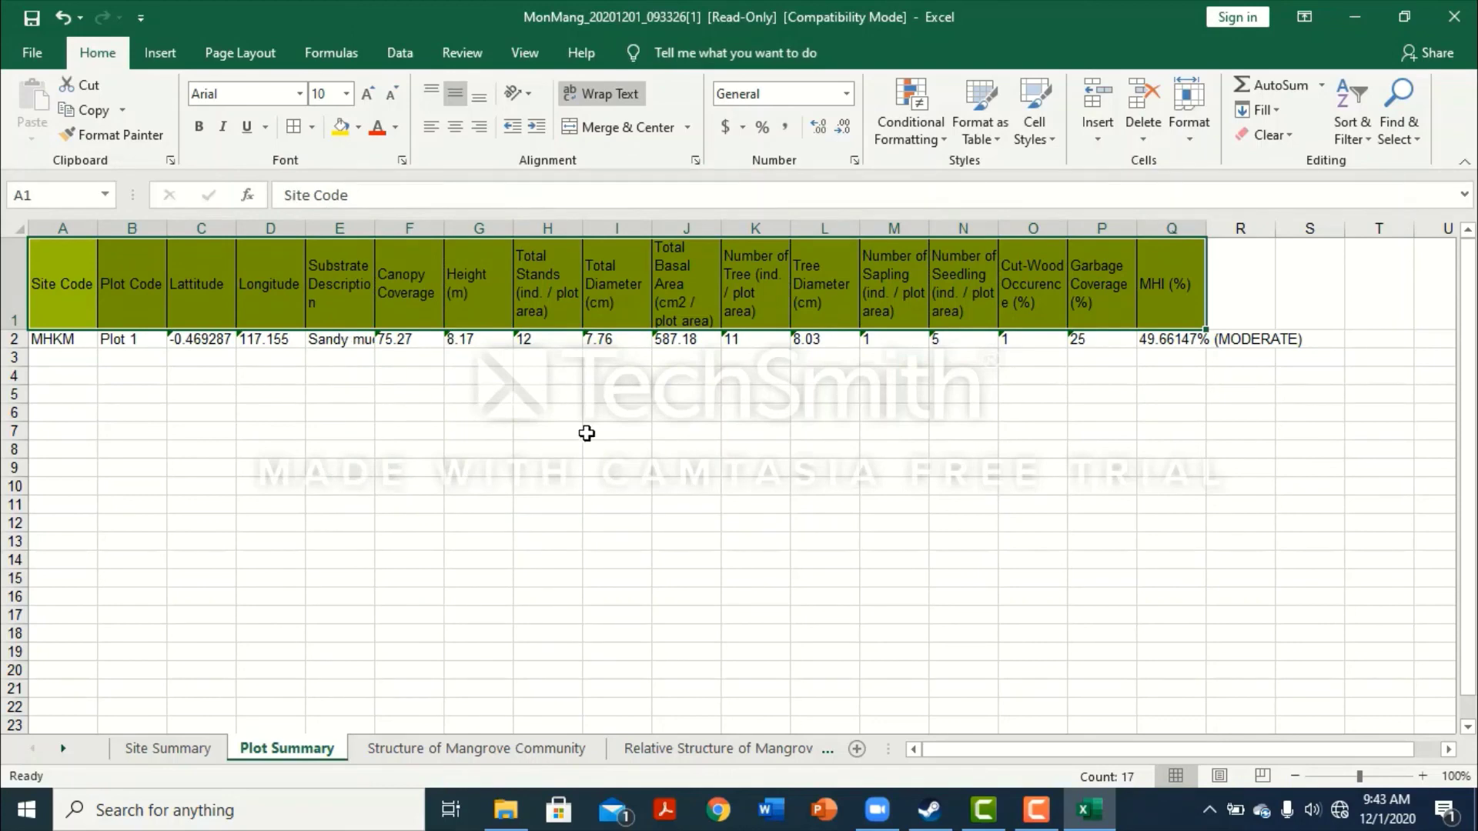
click(709, 372)
key(ctrl+Home)
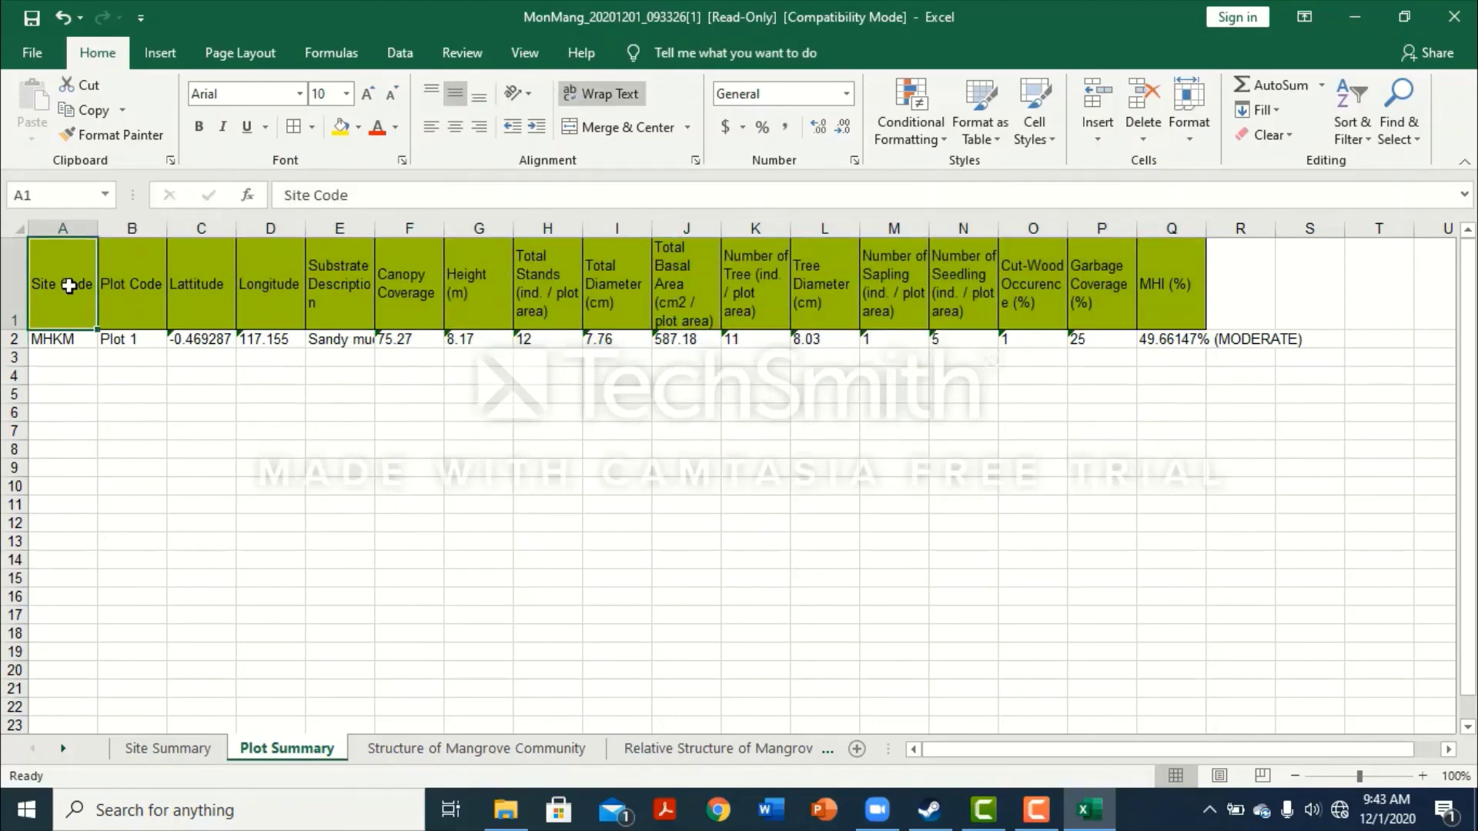
- Examine the Plot Code, Lattitude, Longitude, Substrate Description and Canopy Coverage columns of the Plot Summary sheet
click(149, 290)
drag(166, 291, 209, 286)
click(210, 285)
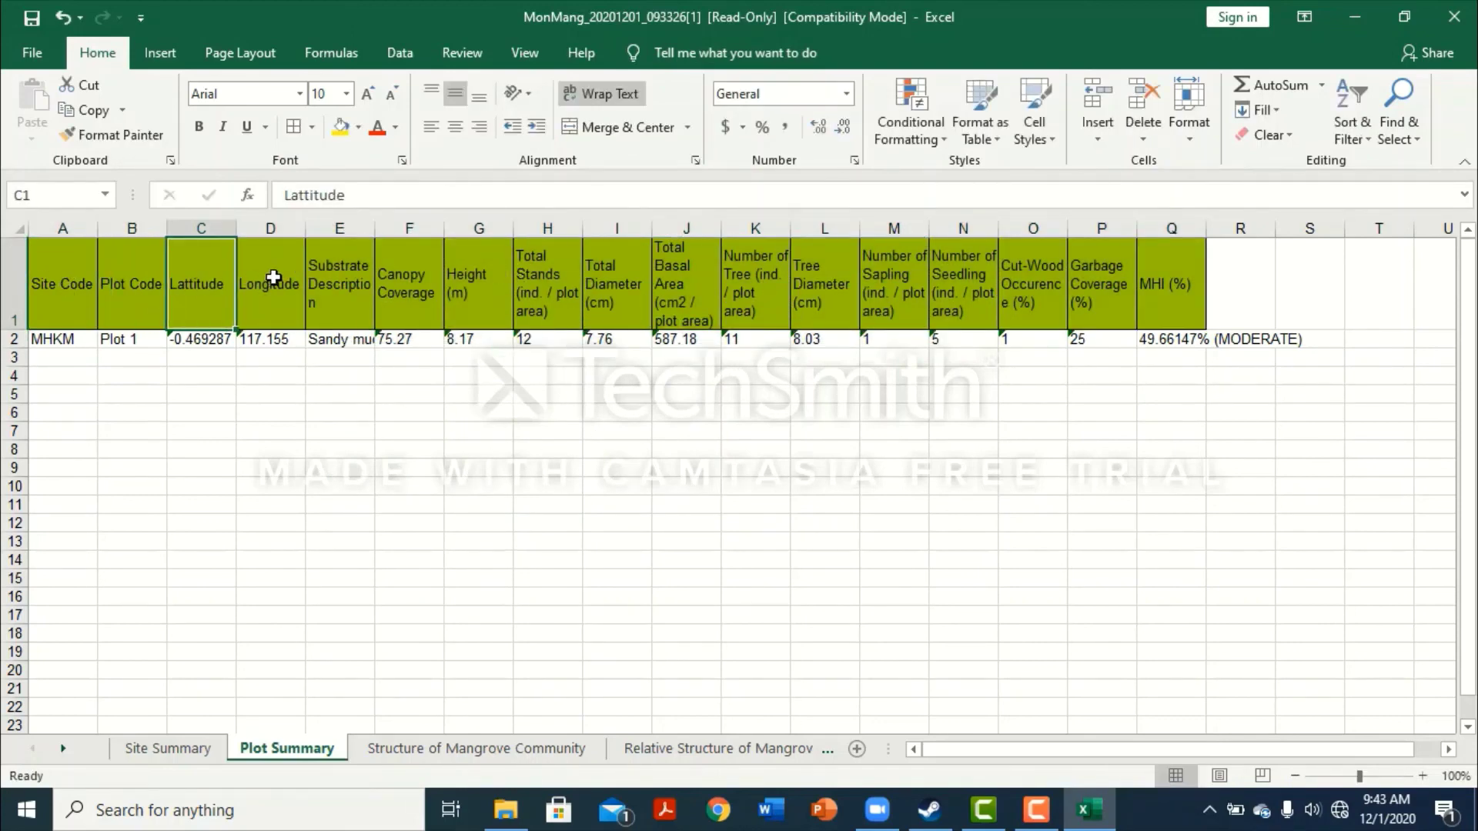
click(259, 287)
click(348, 298)
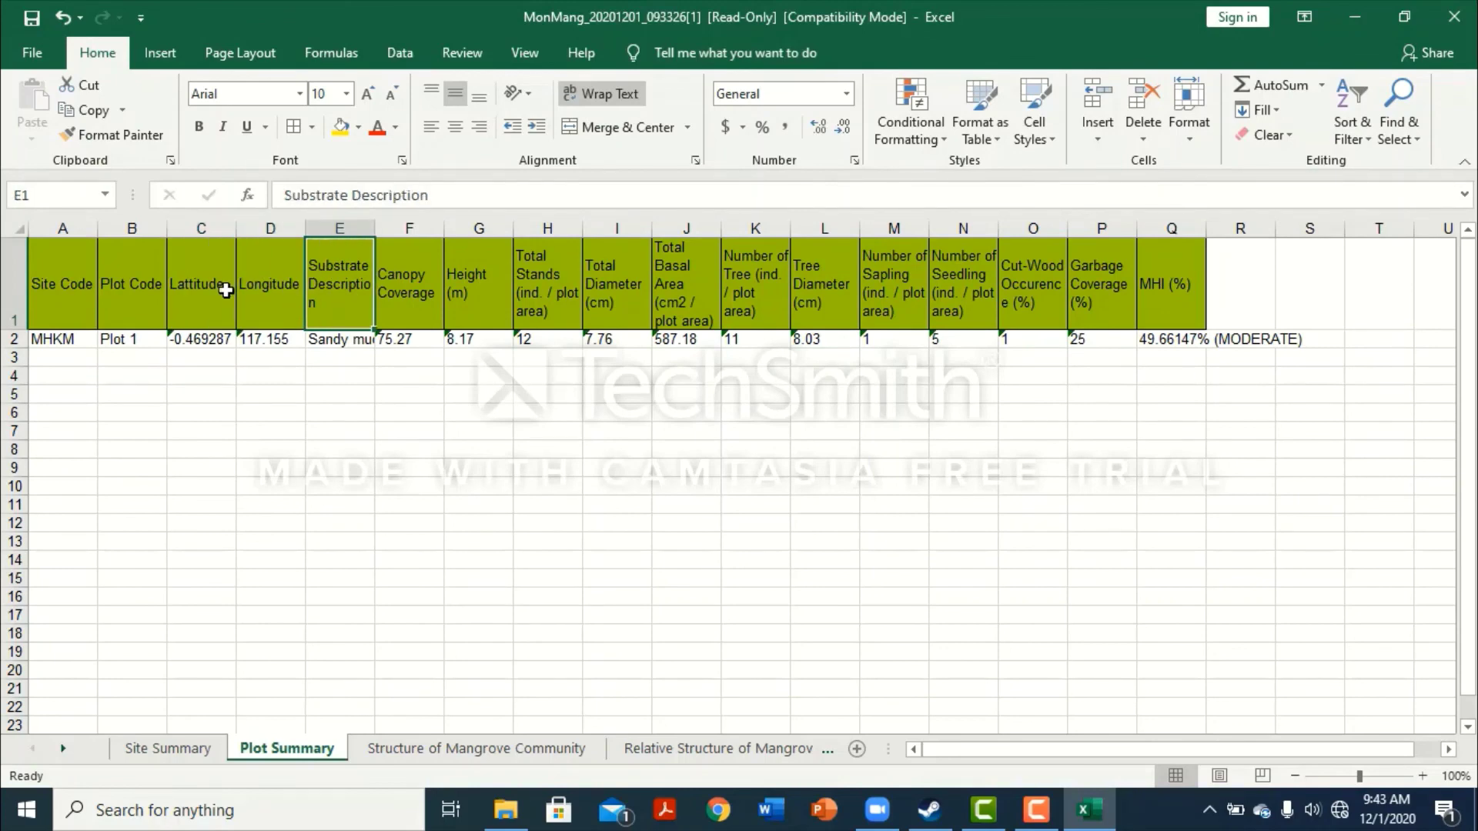
drag(193, 290, 261, 341)
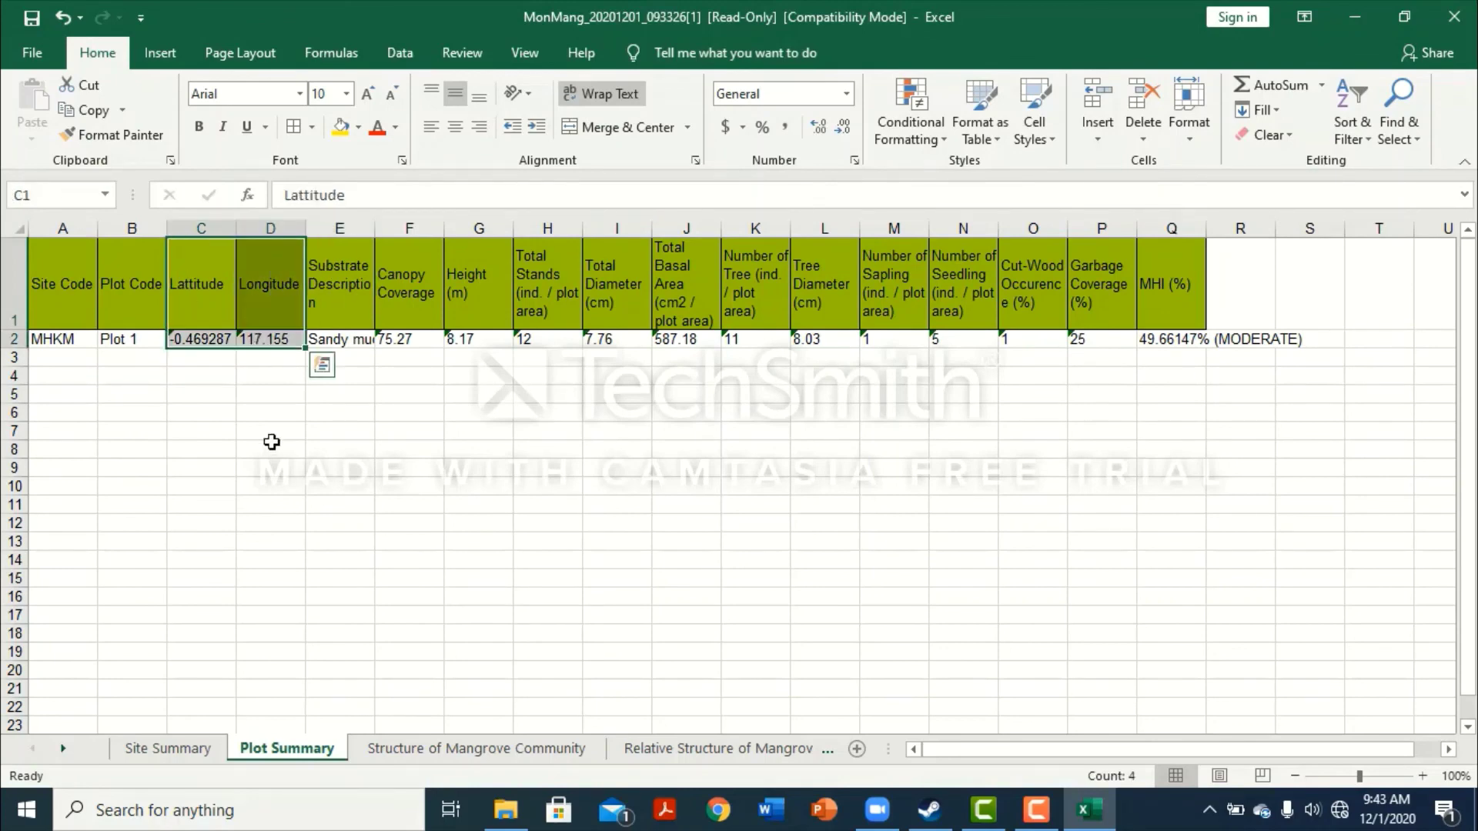
click(412, 287)
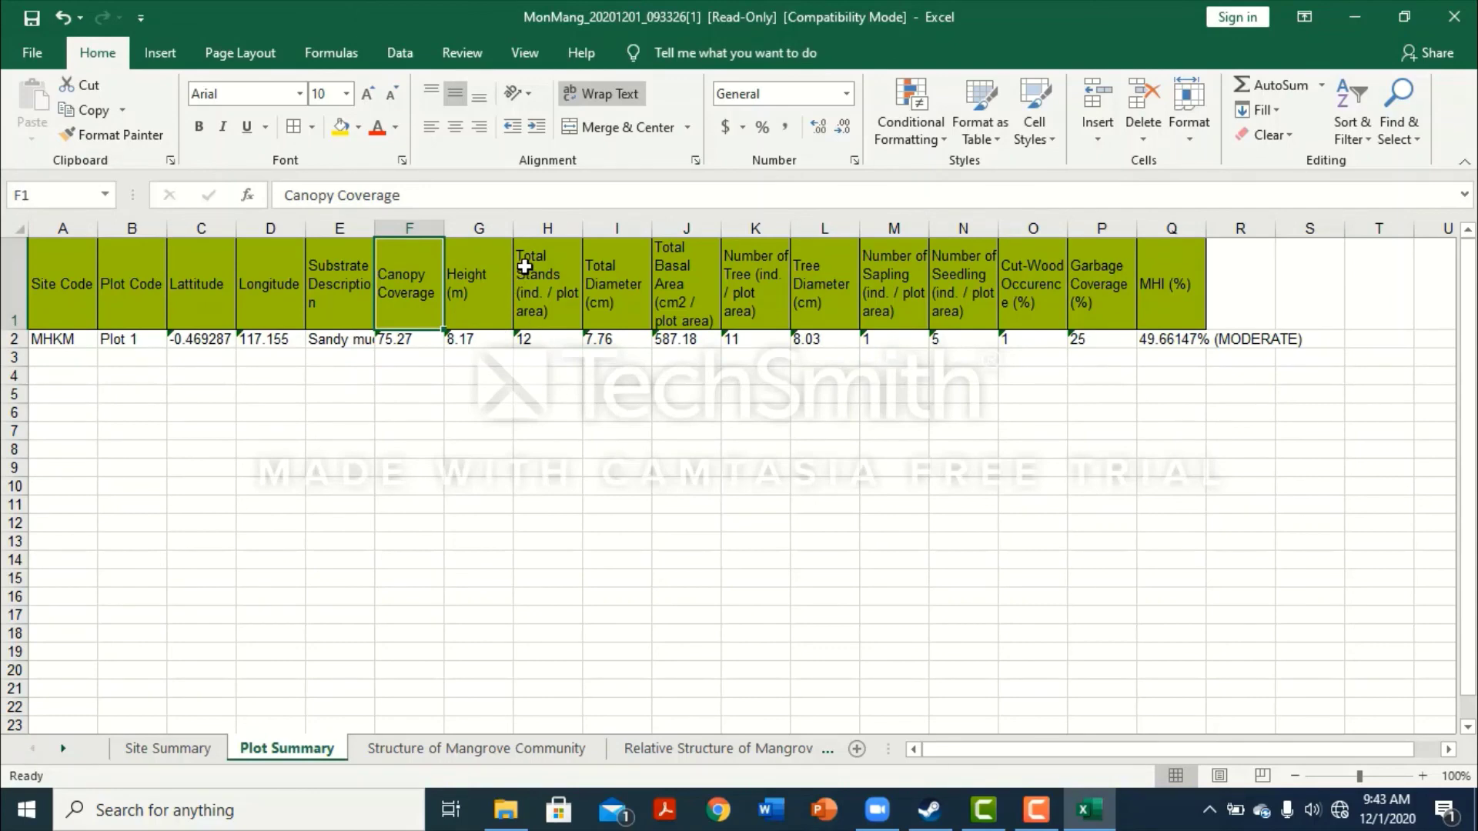
- Examine the plot's Total Stands, Total Diameter and Total Basal Area values
click(563, 405)
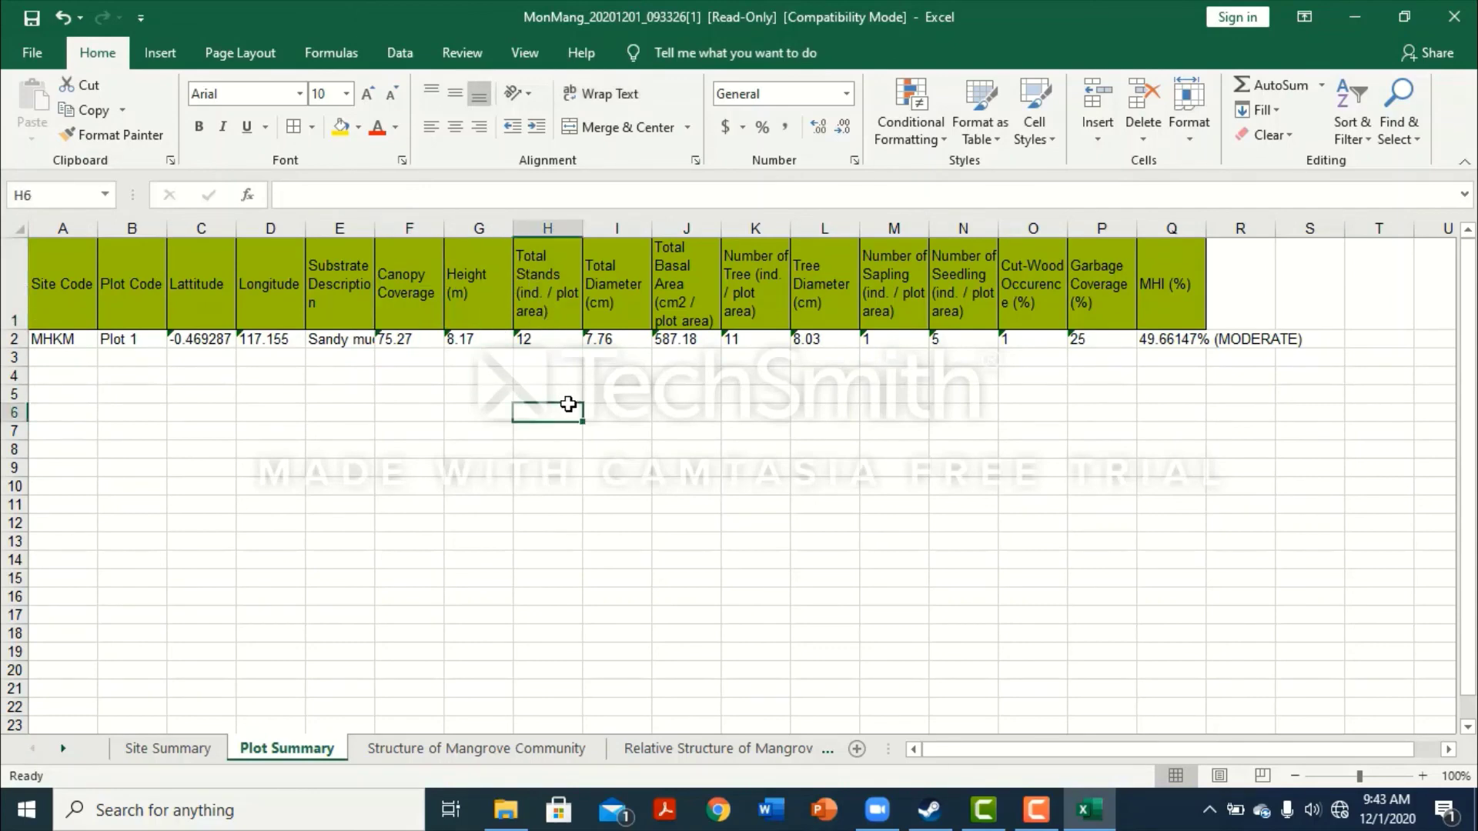
click(545, 313)
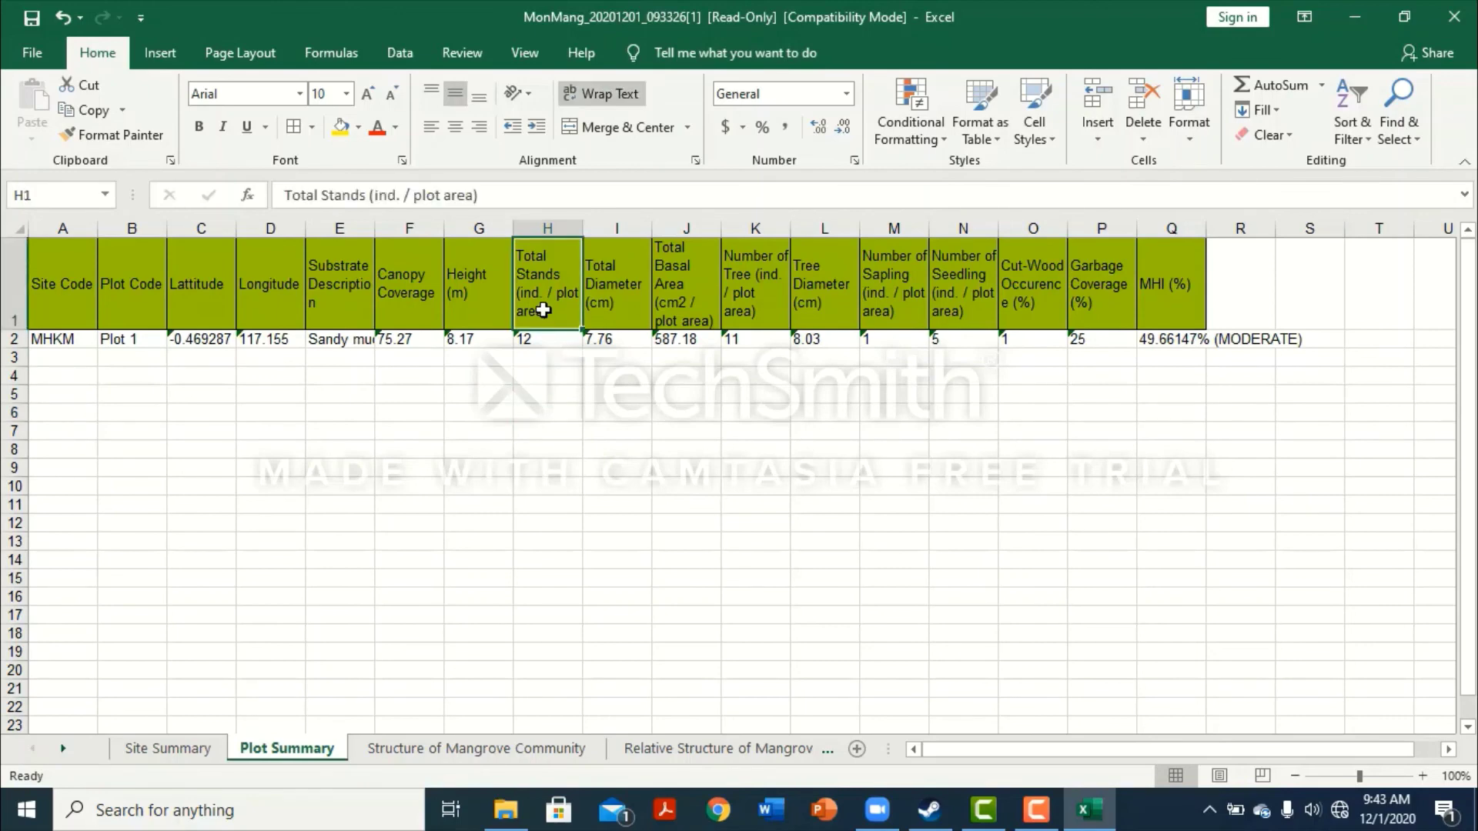
click(568, 340)
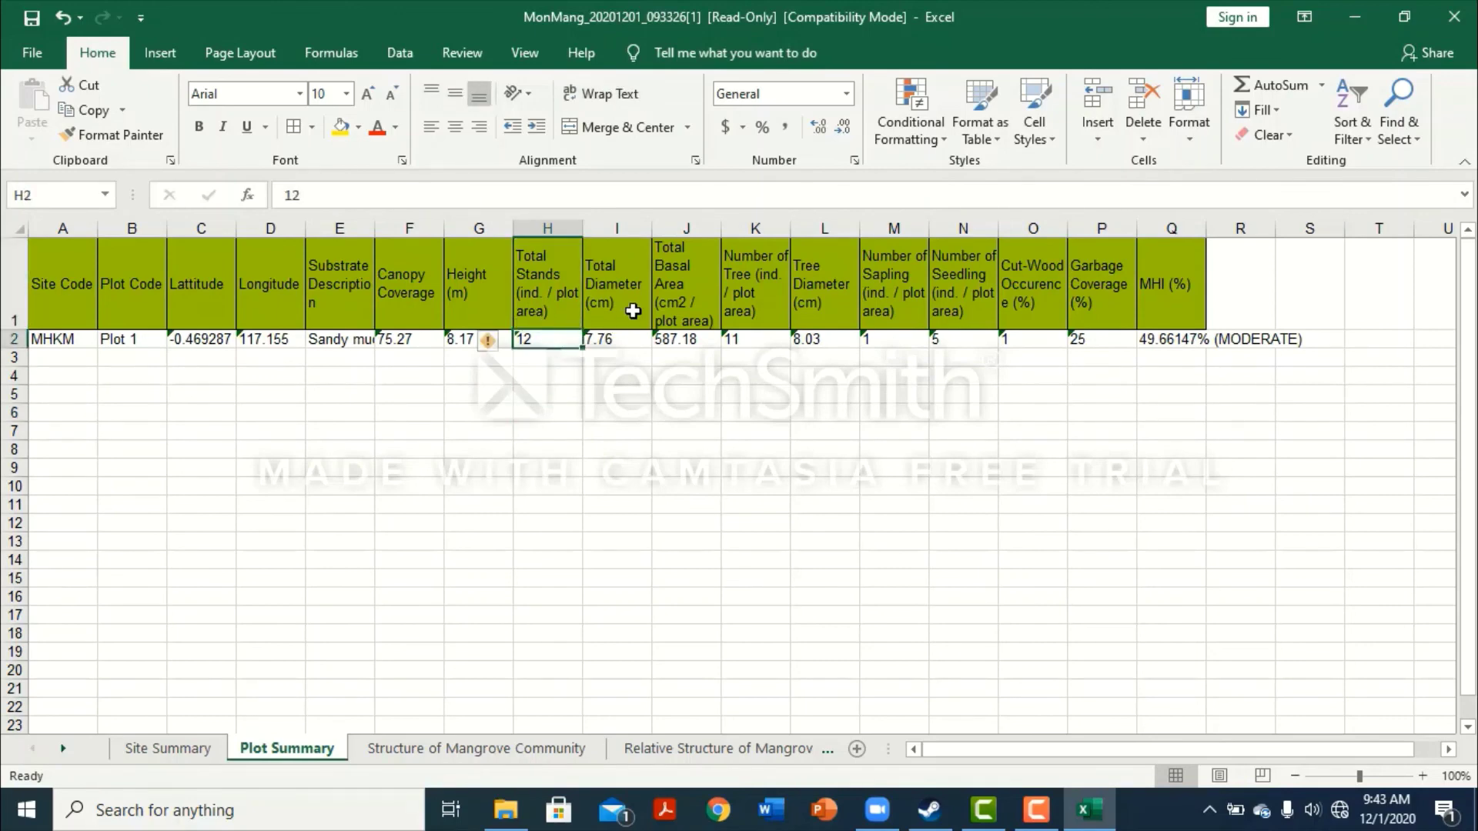
click(630, 338)
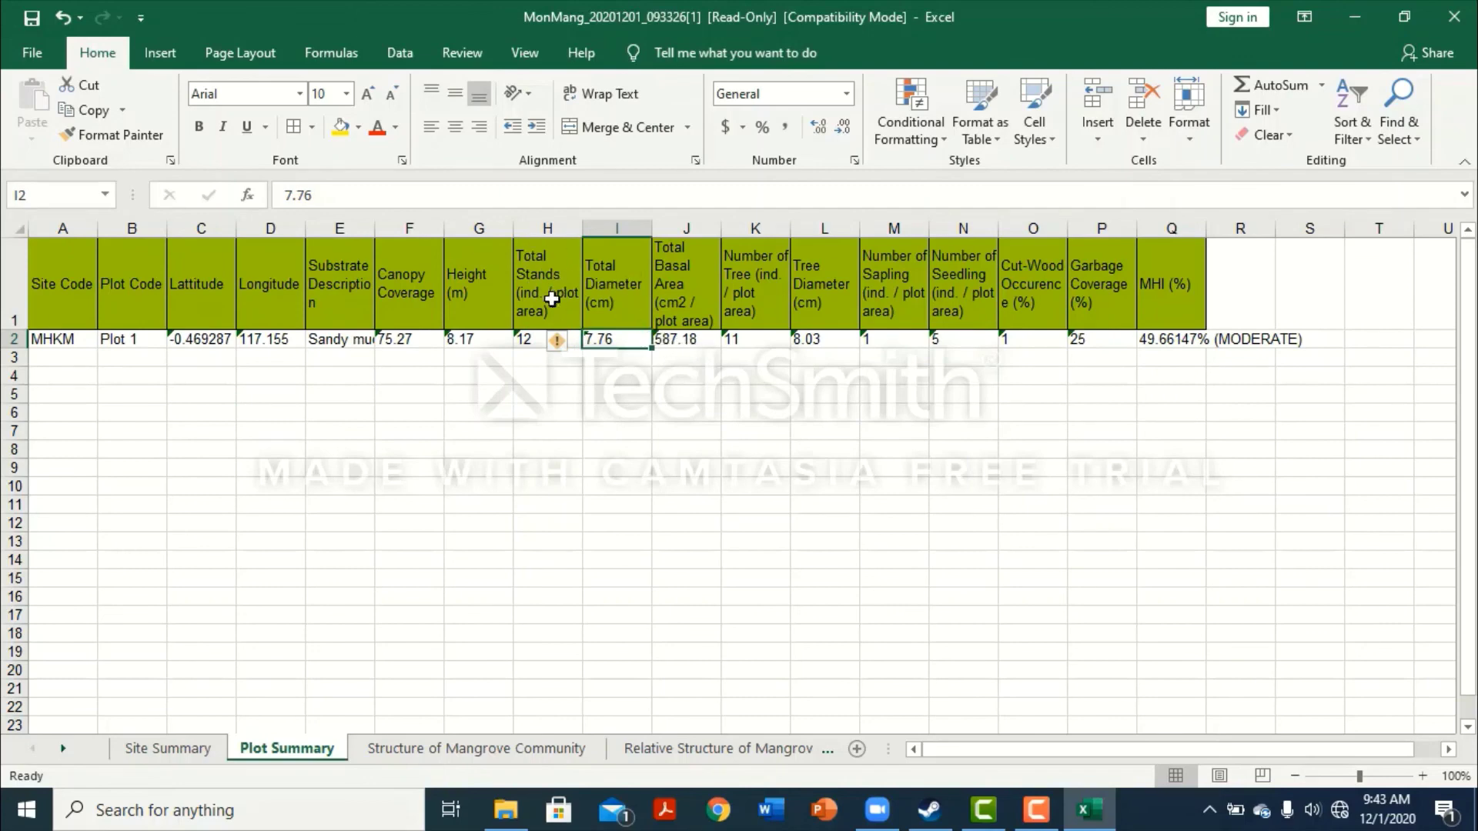
mouse_move(554, 340)
double_click(703, 343)
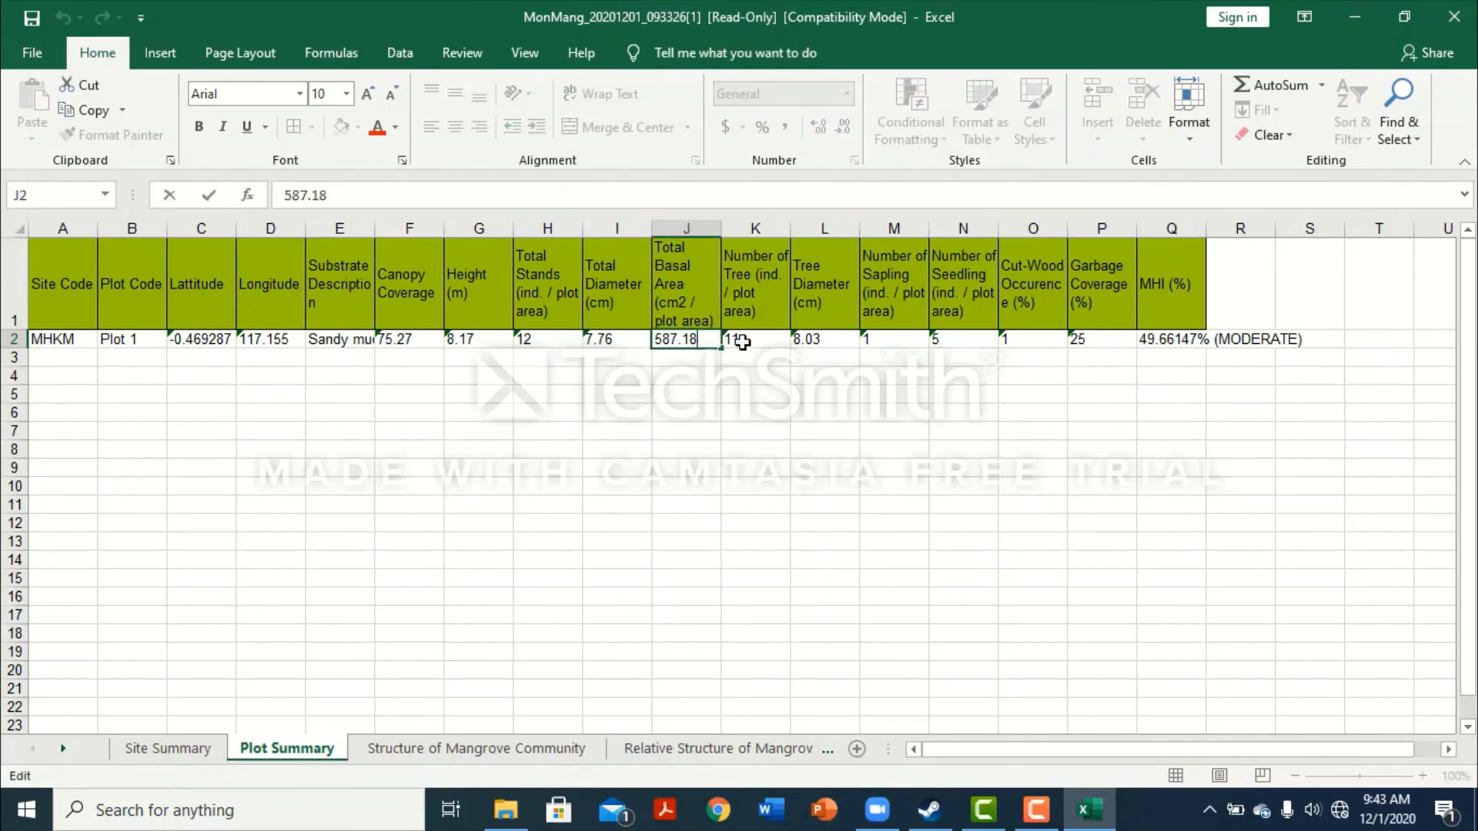
- Examine the plot's tree, sapling and seedling figures, Cut-Wood Occurence, Garbage Coverage and MHI (%) values
click(774, 340)
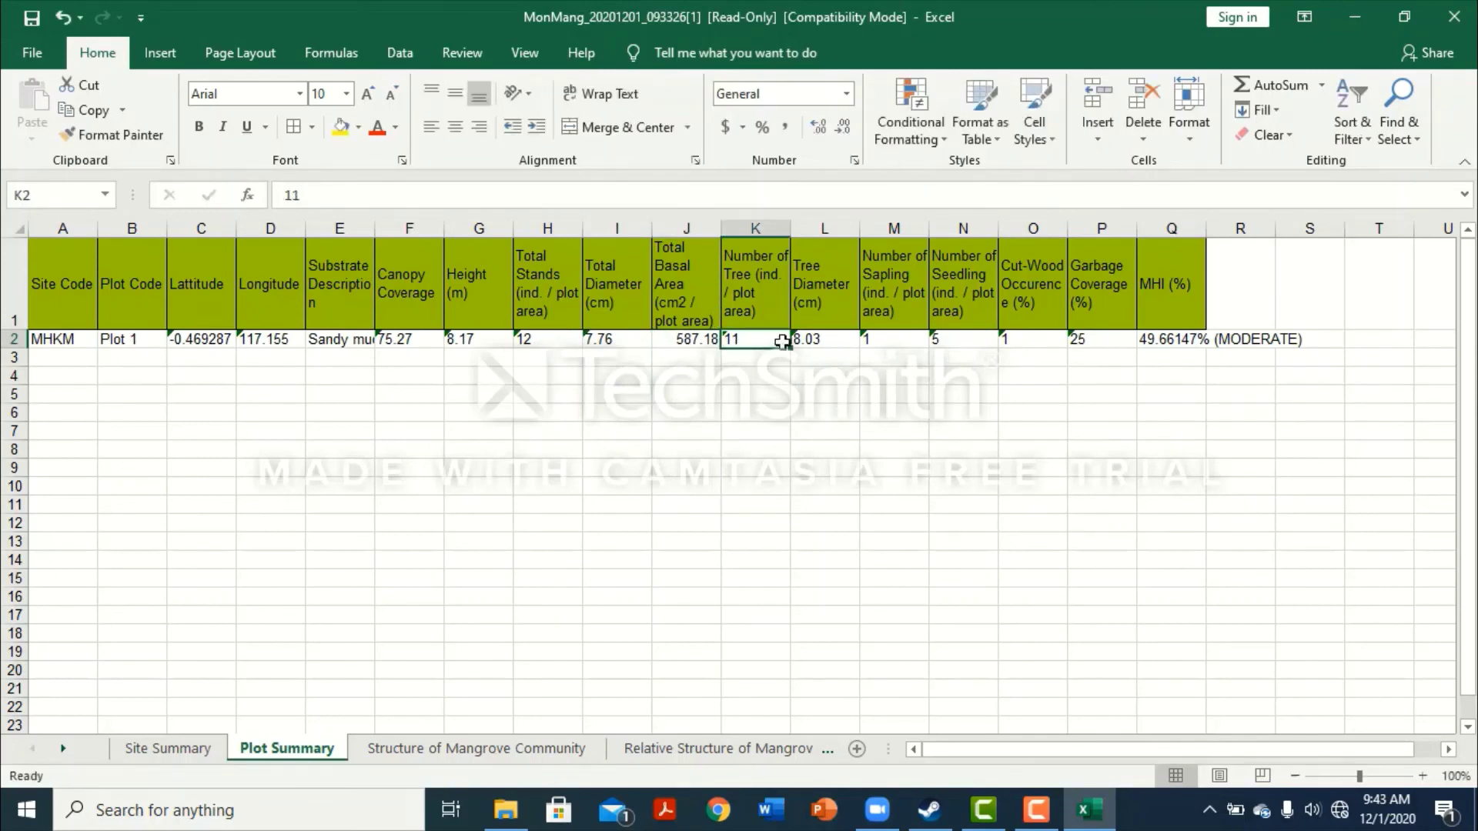
click(830, 339)
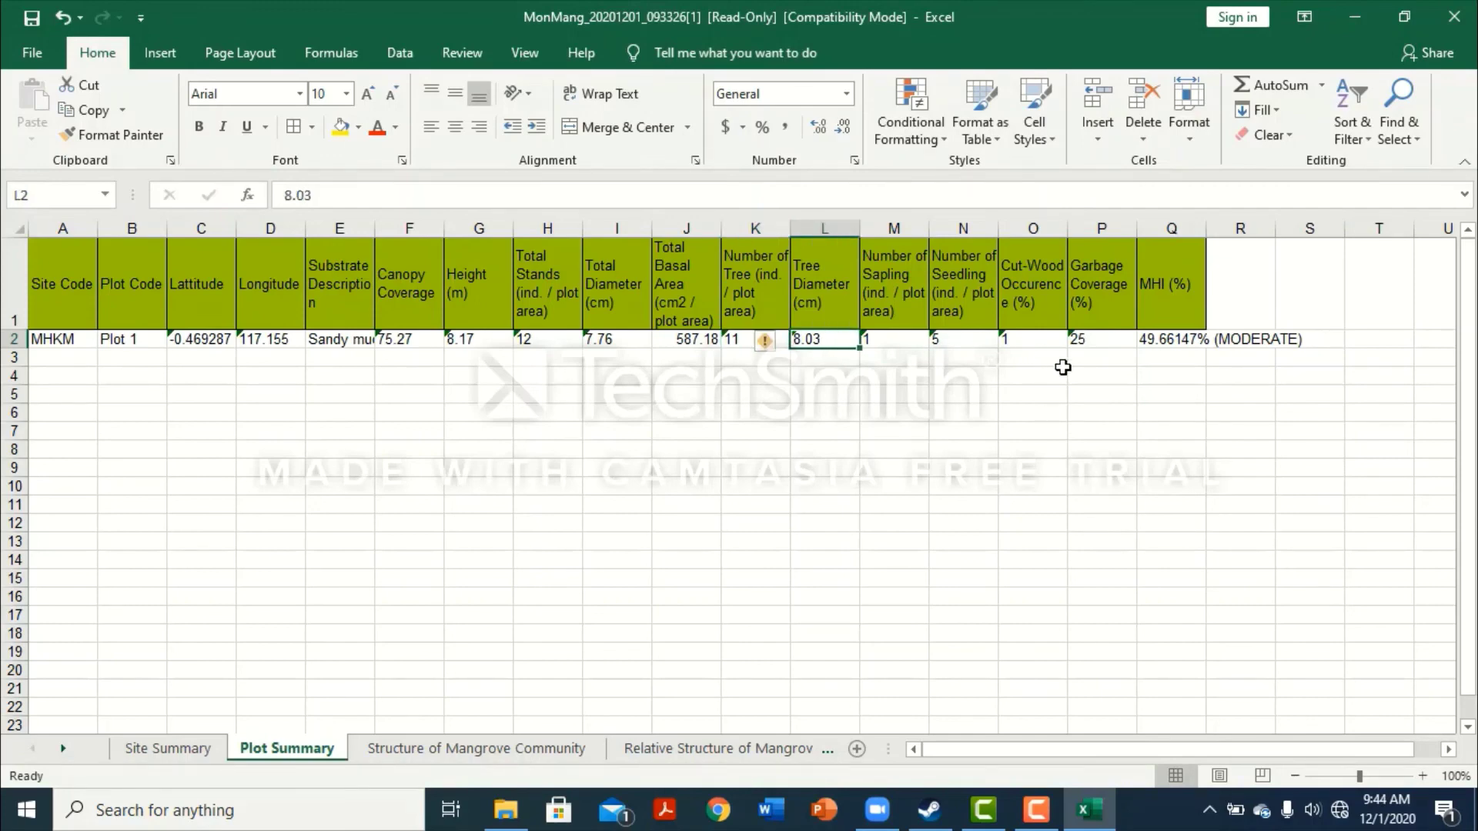
click(898, 339)
click(972, 340)
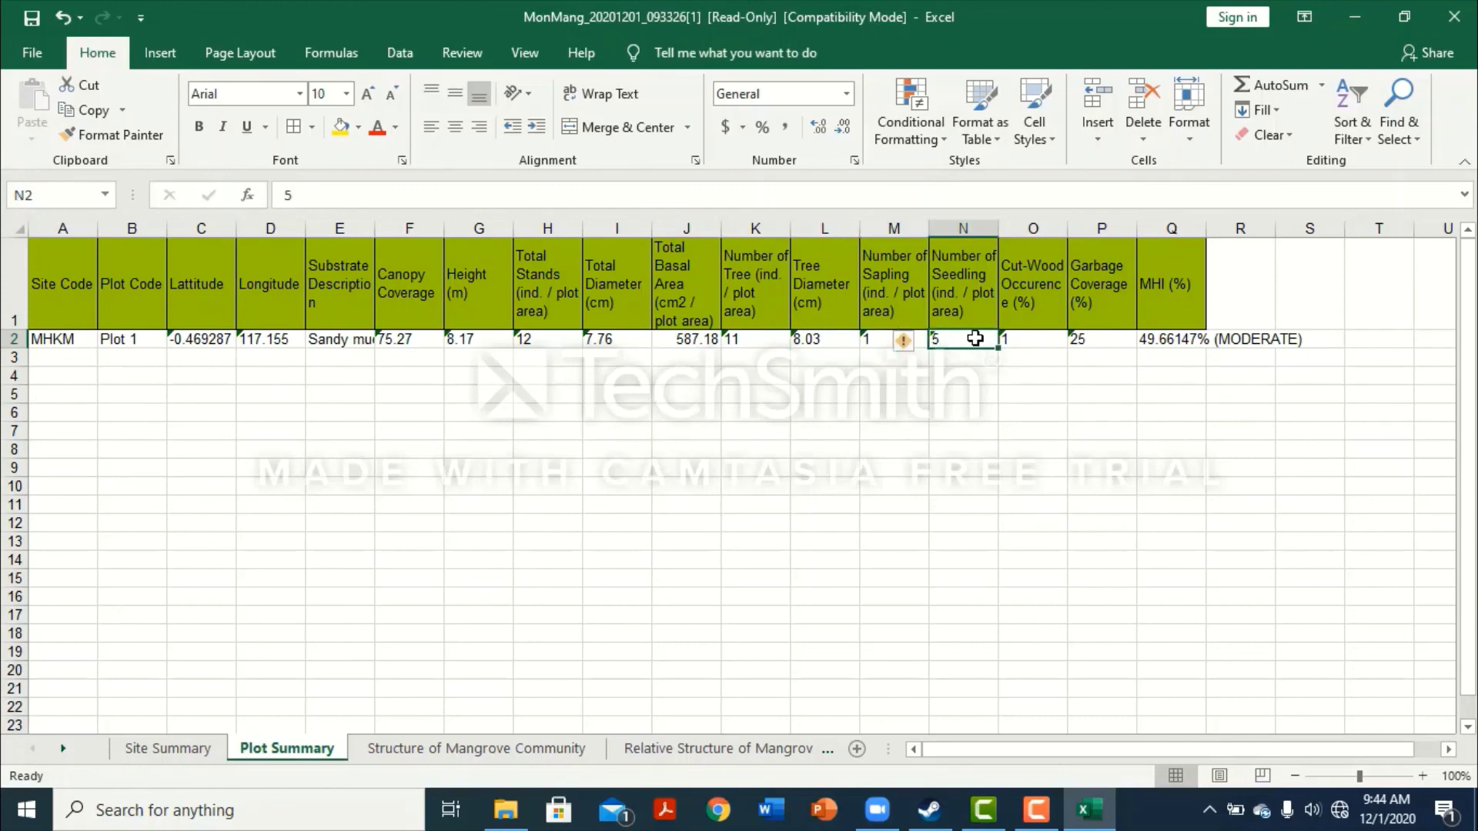
click(1051, 339)
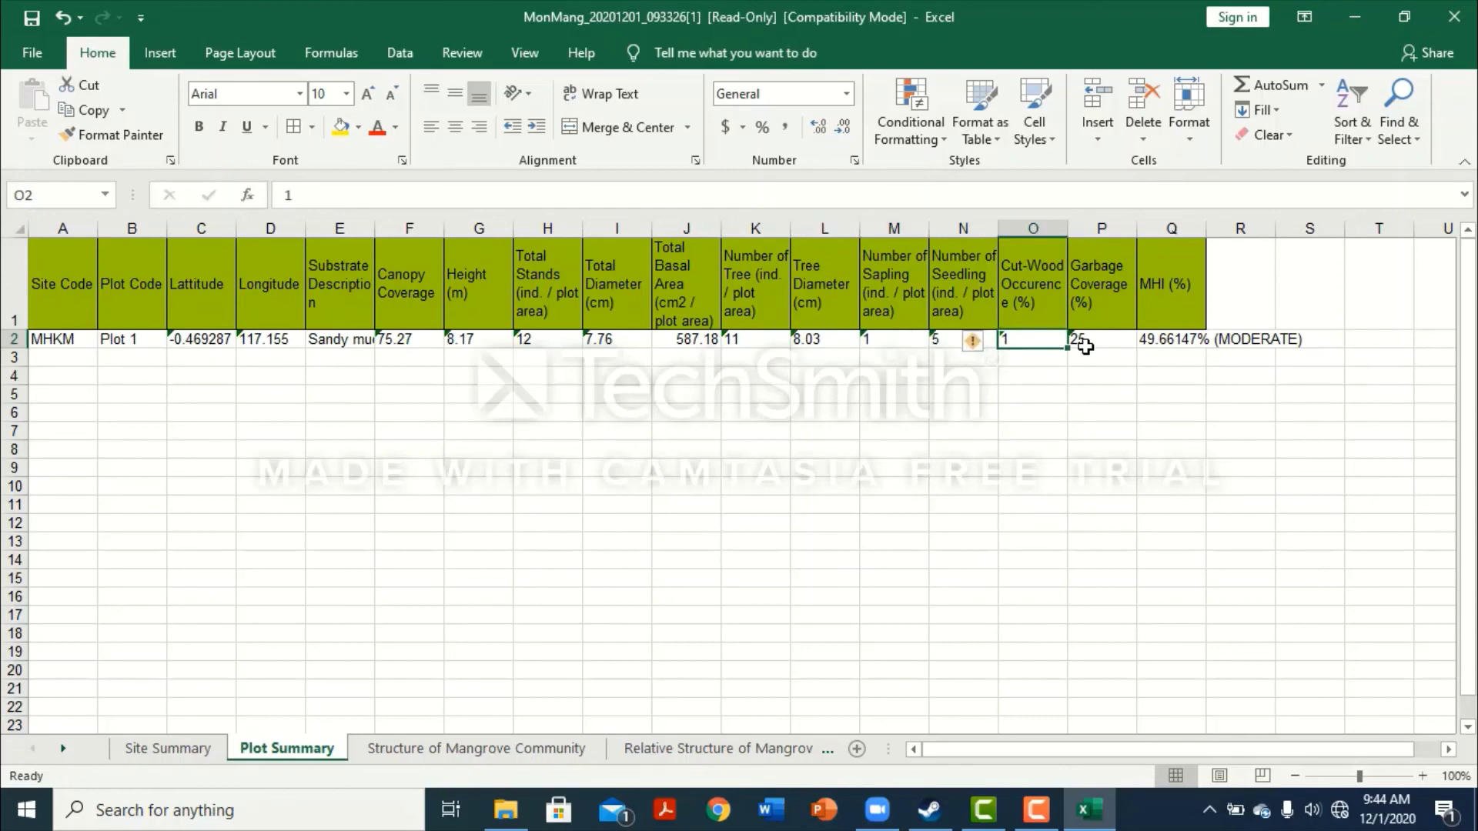
click(1113, 340)
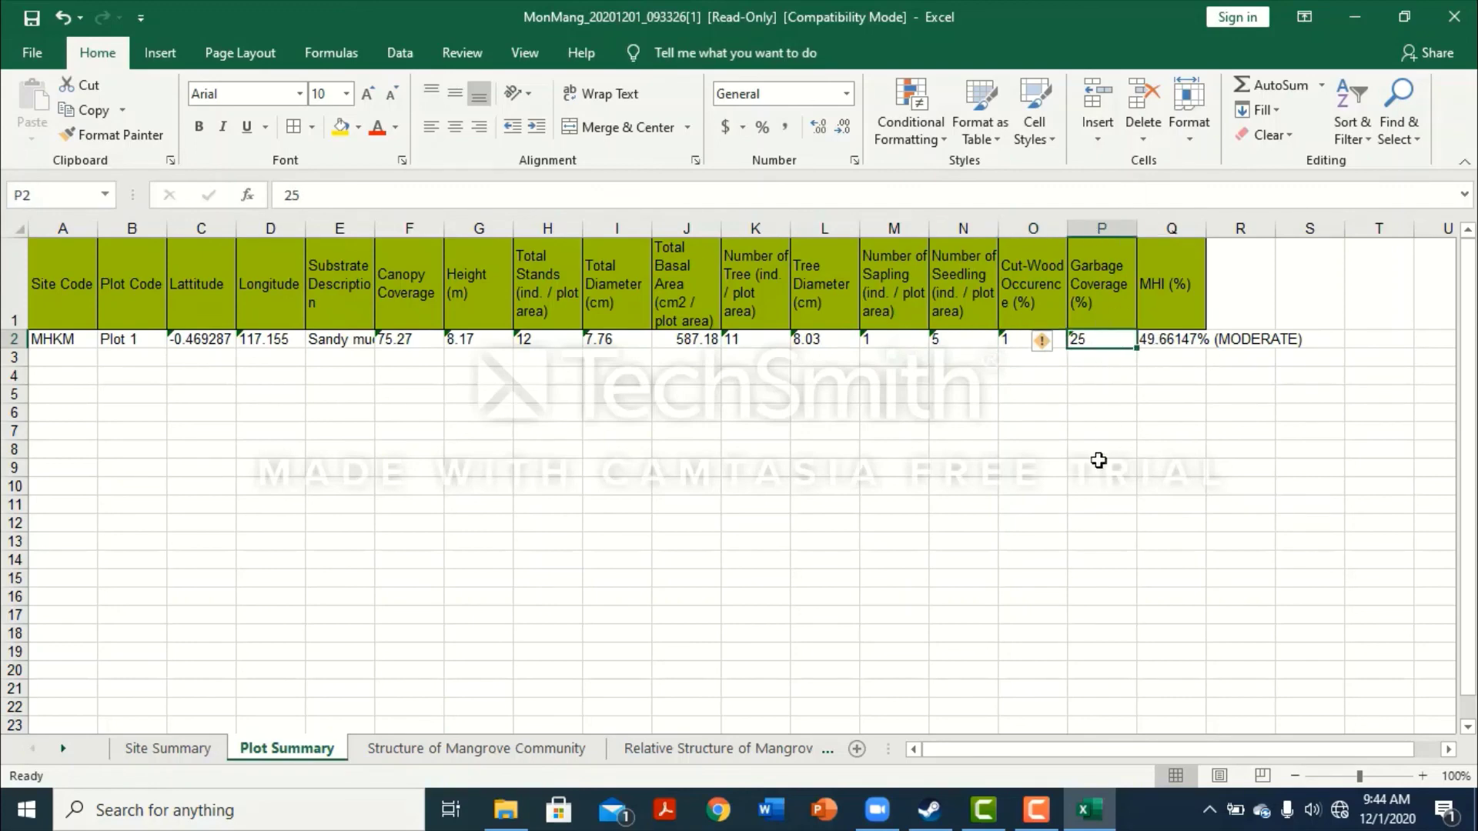
click(1166, 342)
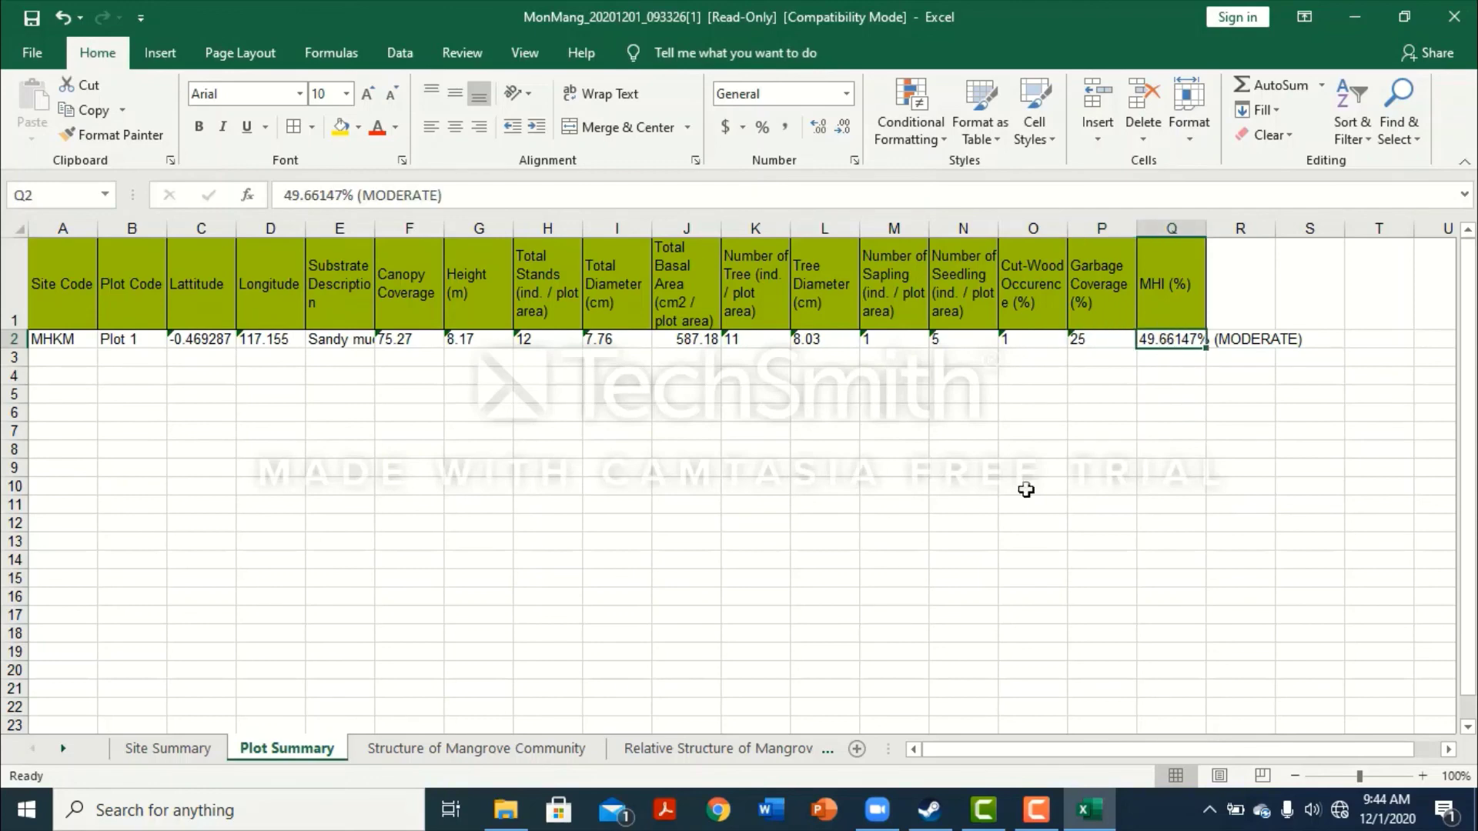
- View the Site Summary sheet and return to the Plot Summary sheet
click(448, 759)
click(192, 749)
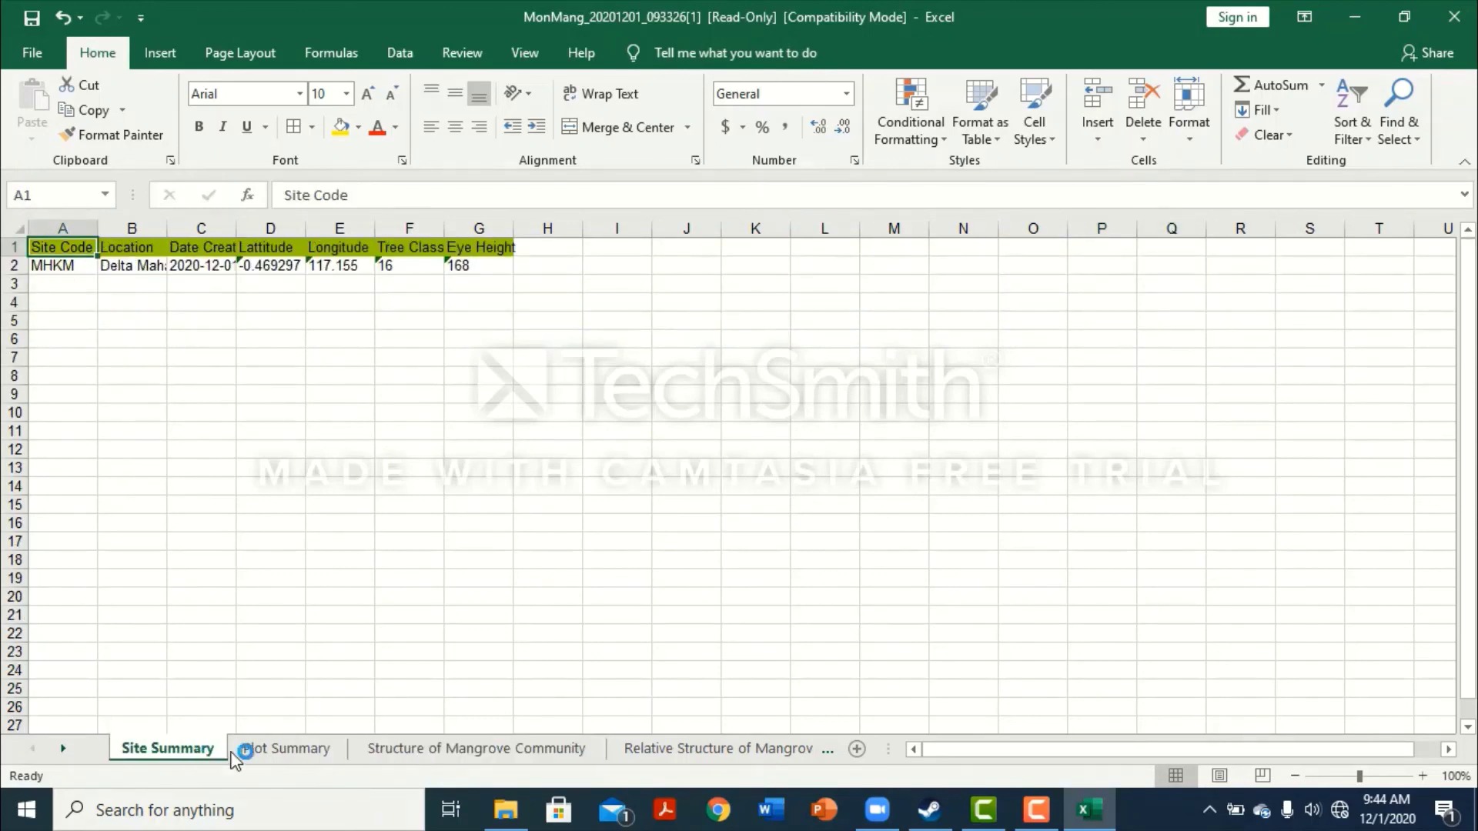
click(279, 749)
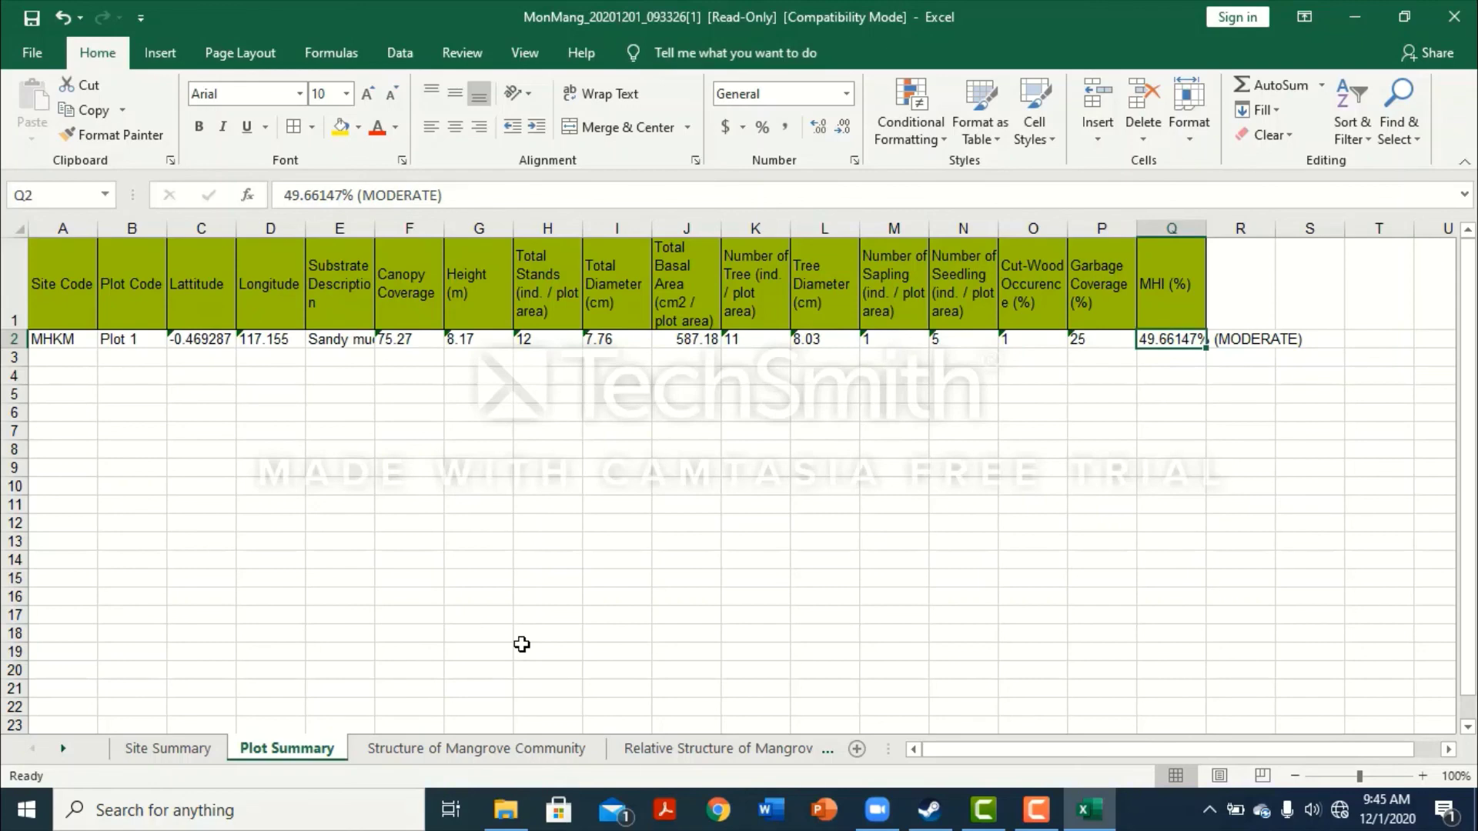
click(851, 436)
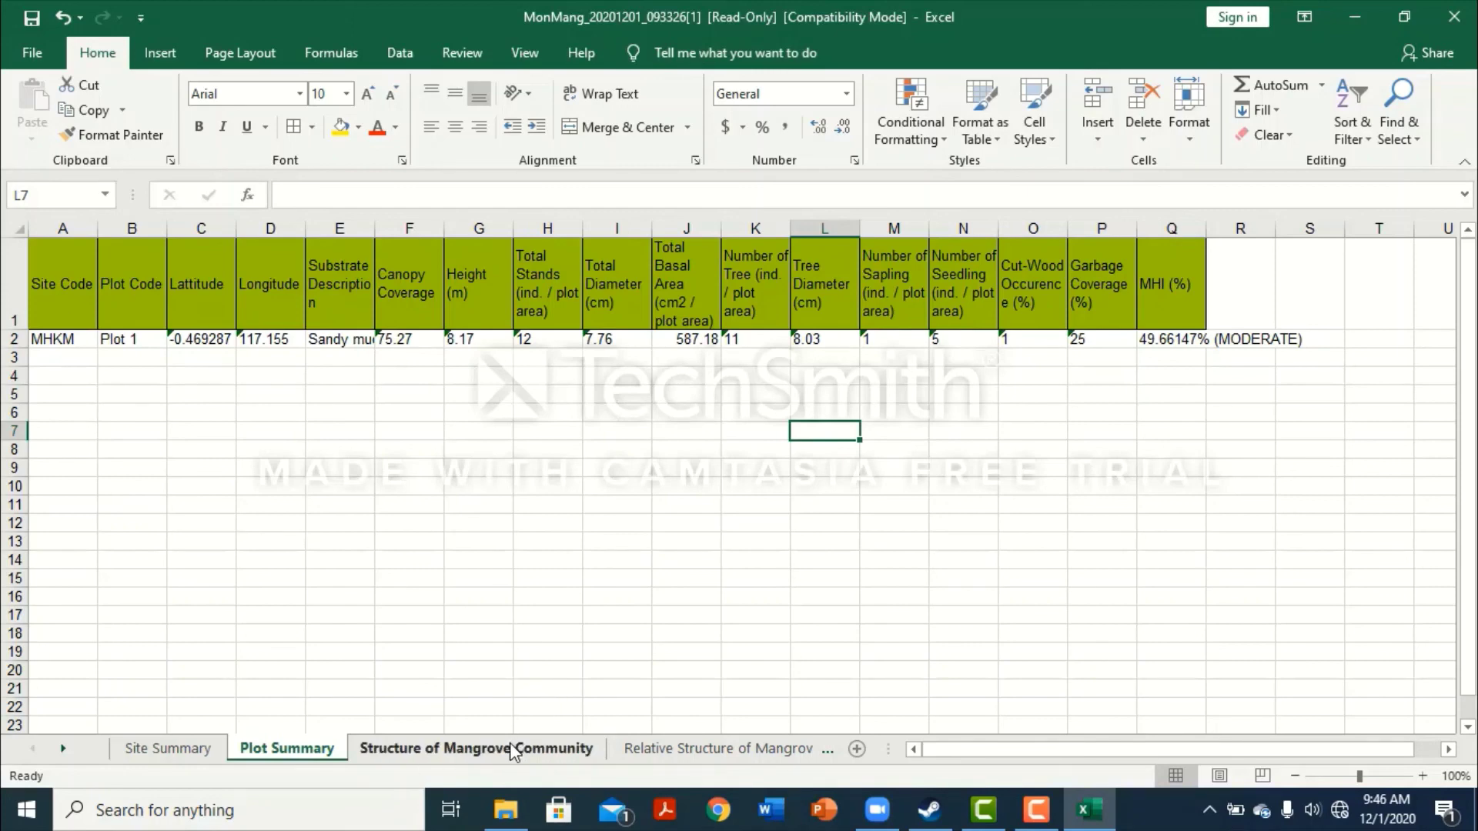
- Look through the Seedling Number sheet and the Diameter column of the Tree Circumference sheet
click(670, 748)
click(752, 750)
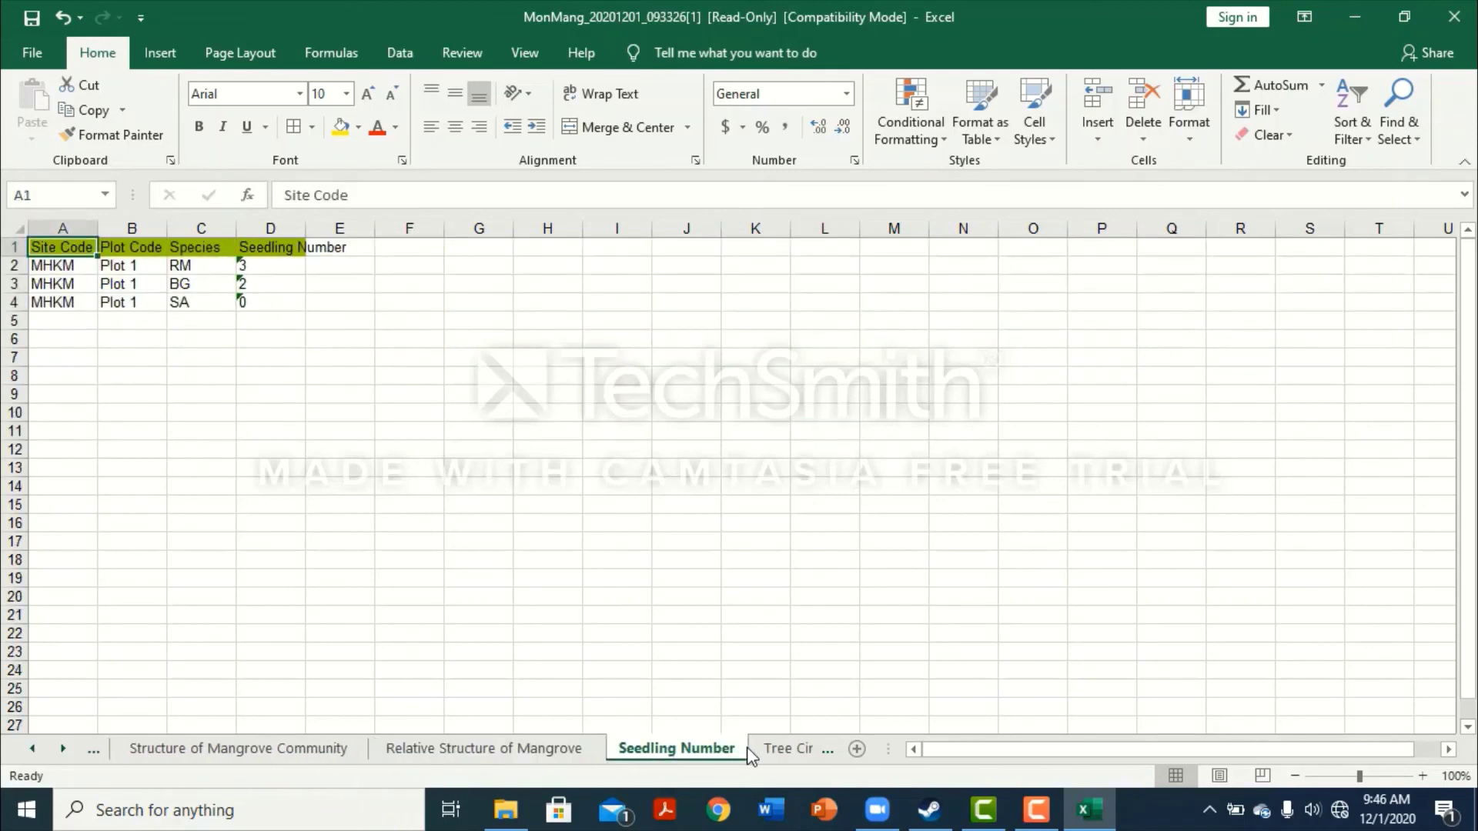
click(765, 749)
click(341, 228)
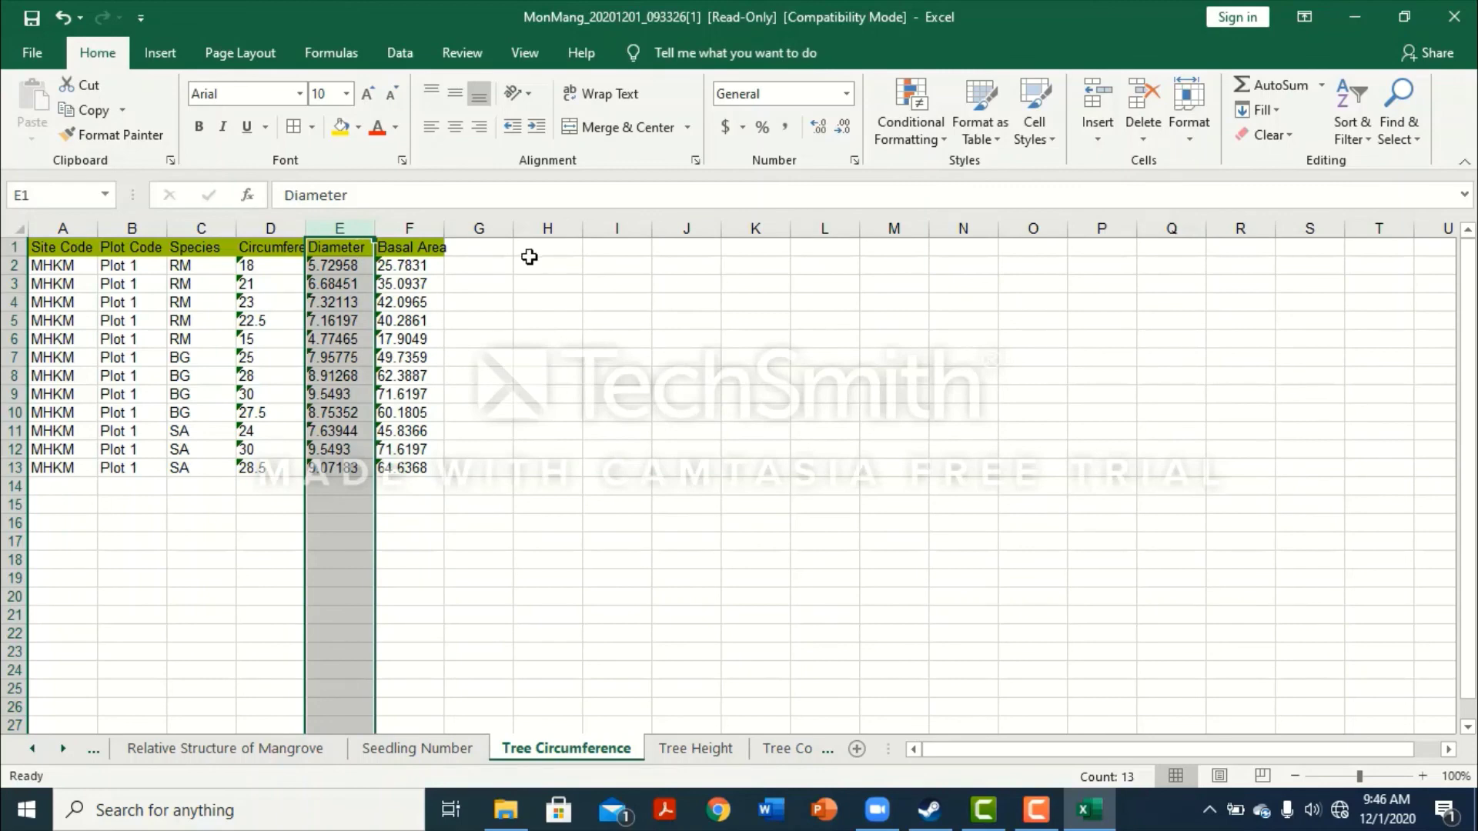
- Add the column header "stok karbon biomassa" in cell G1, beside Basal Area
click(507, 250)
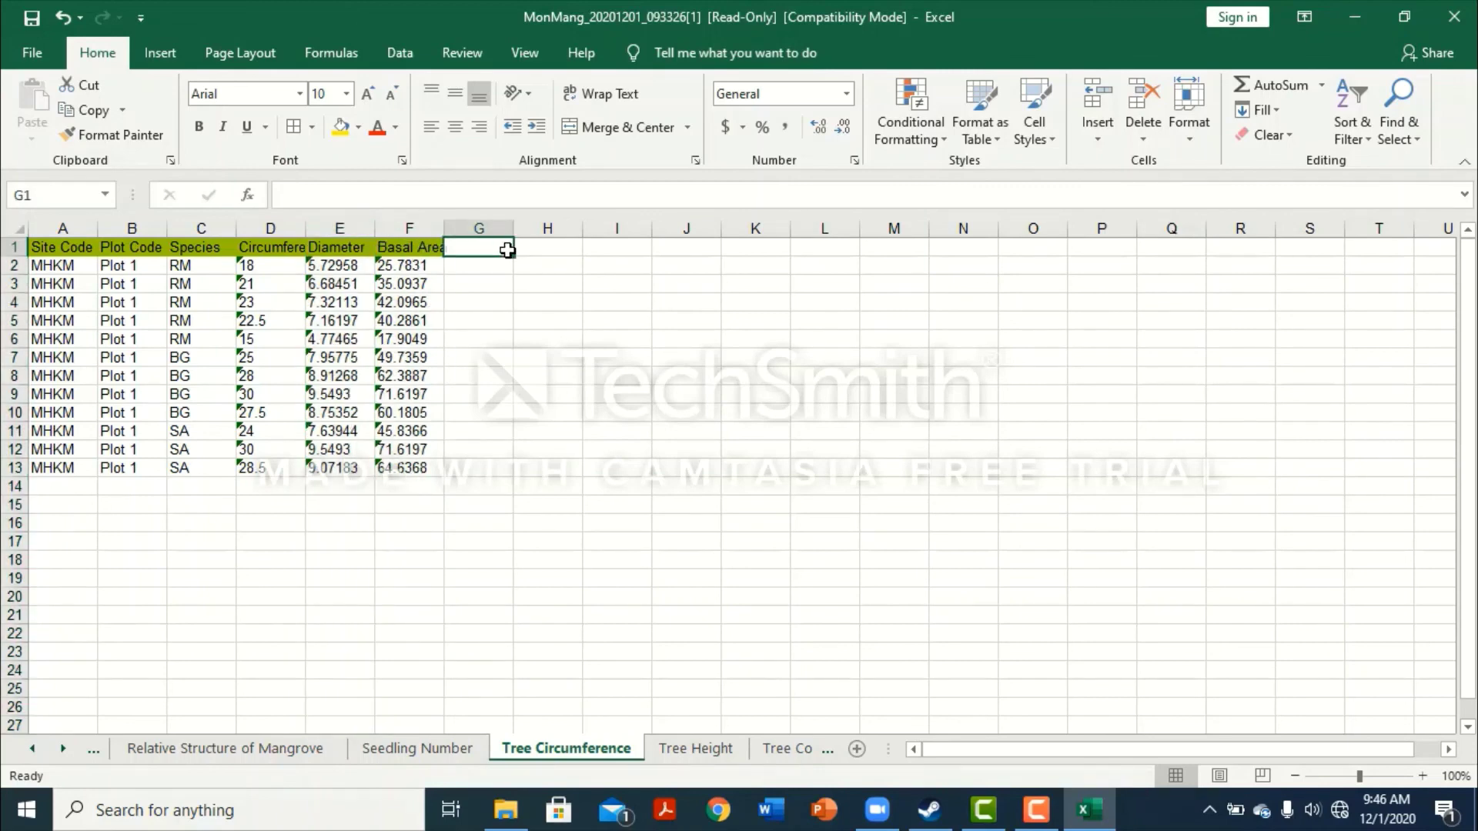
text(st)
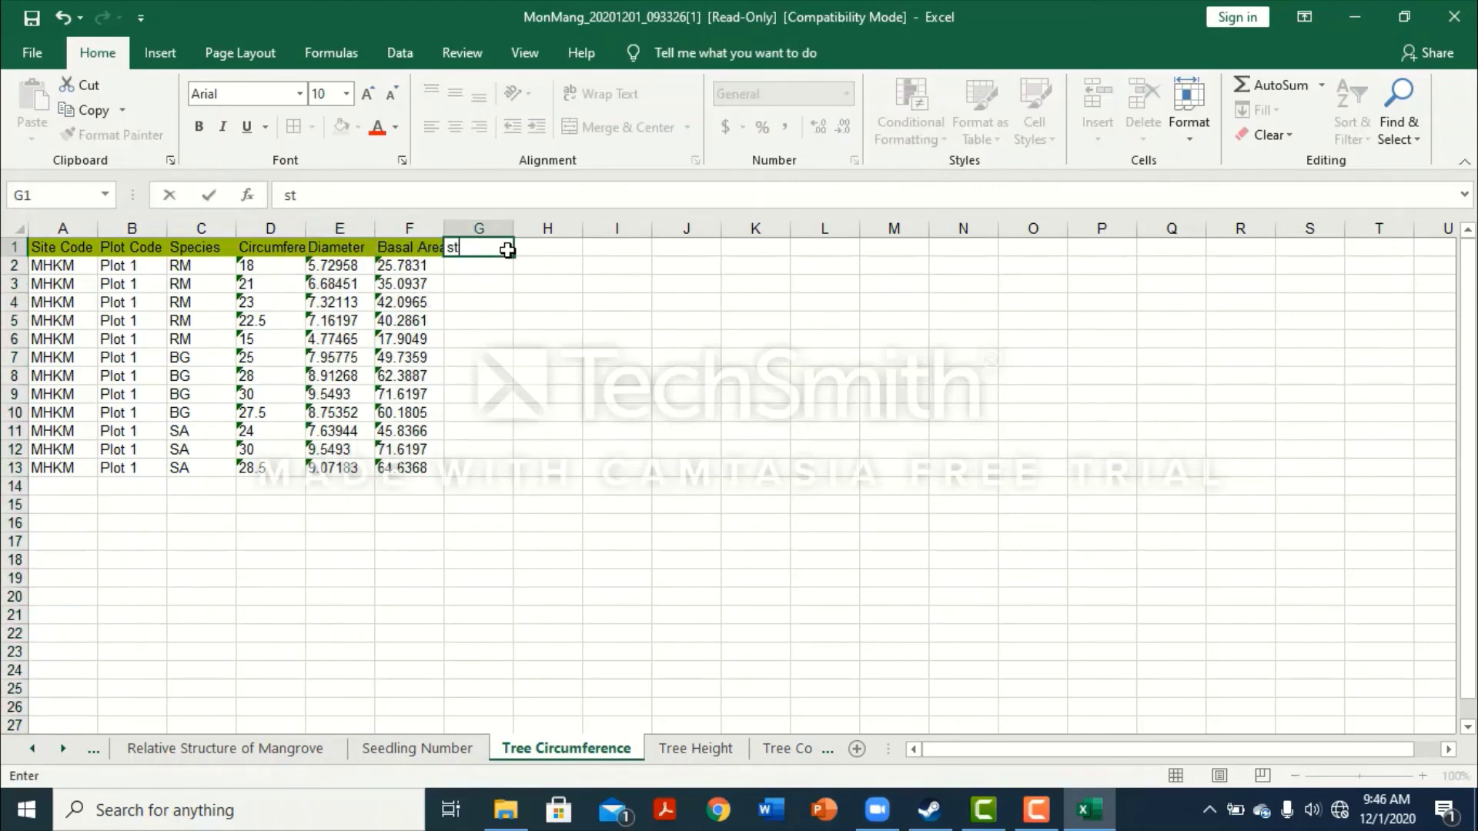
text(ok karbon biom)
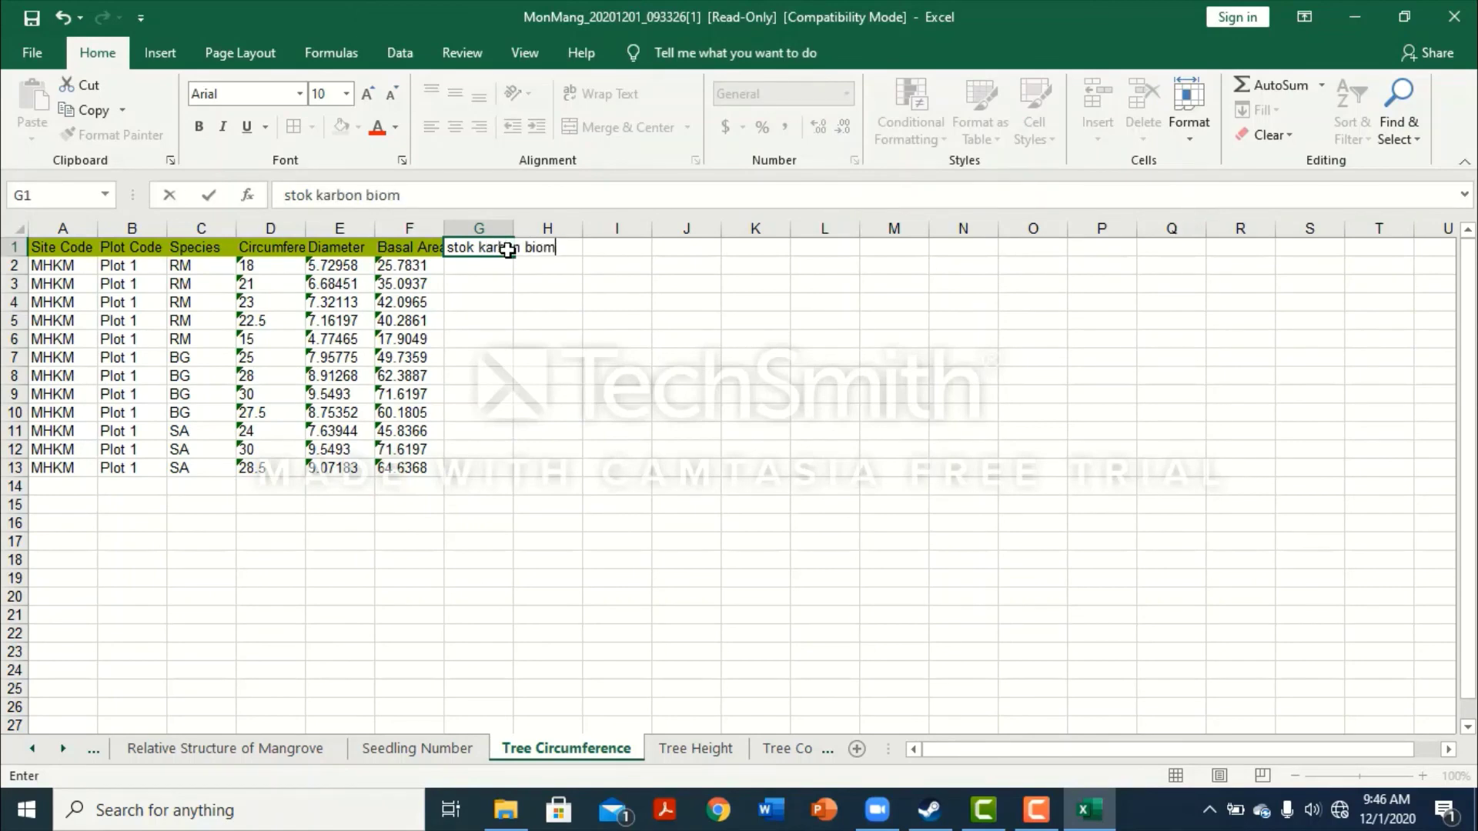
text(assa)
key(Return)
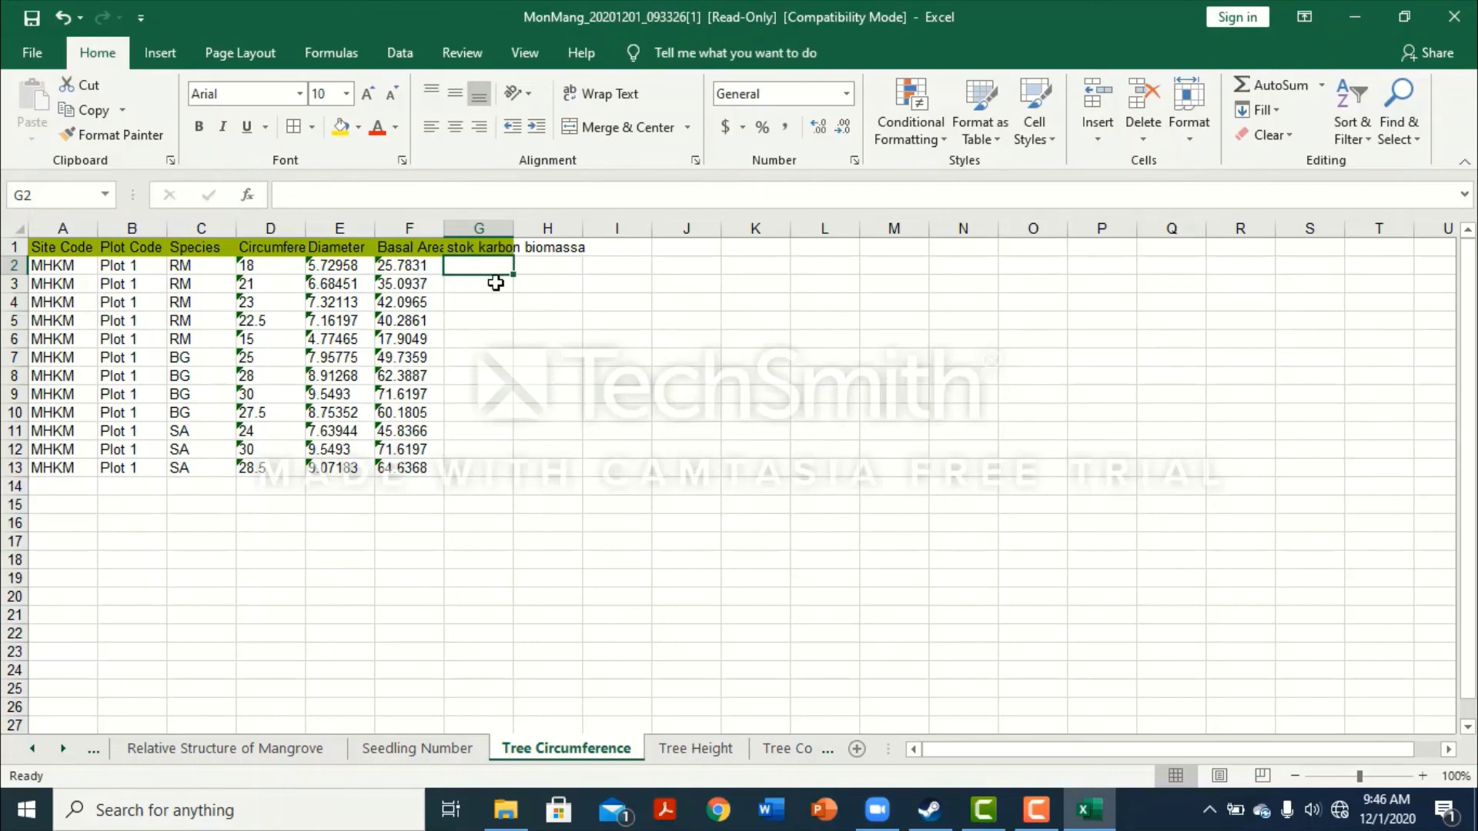
- Try a formula in cell G2 that refers to the Diameter value in E2, and clear it
click(497, 285)
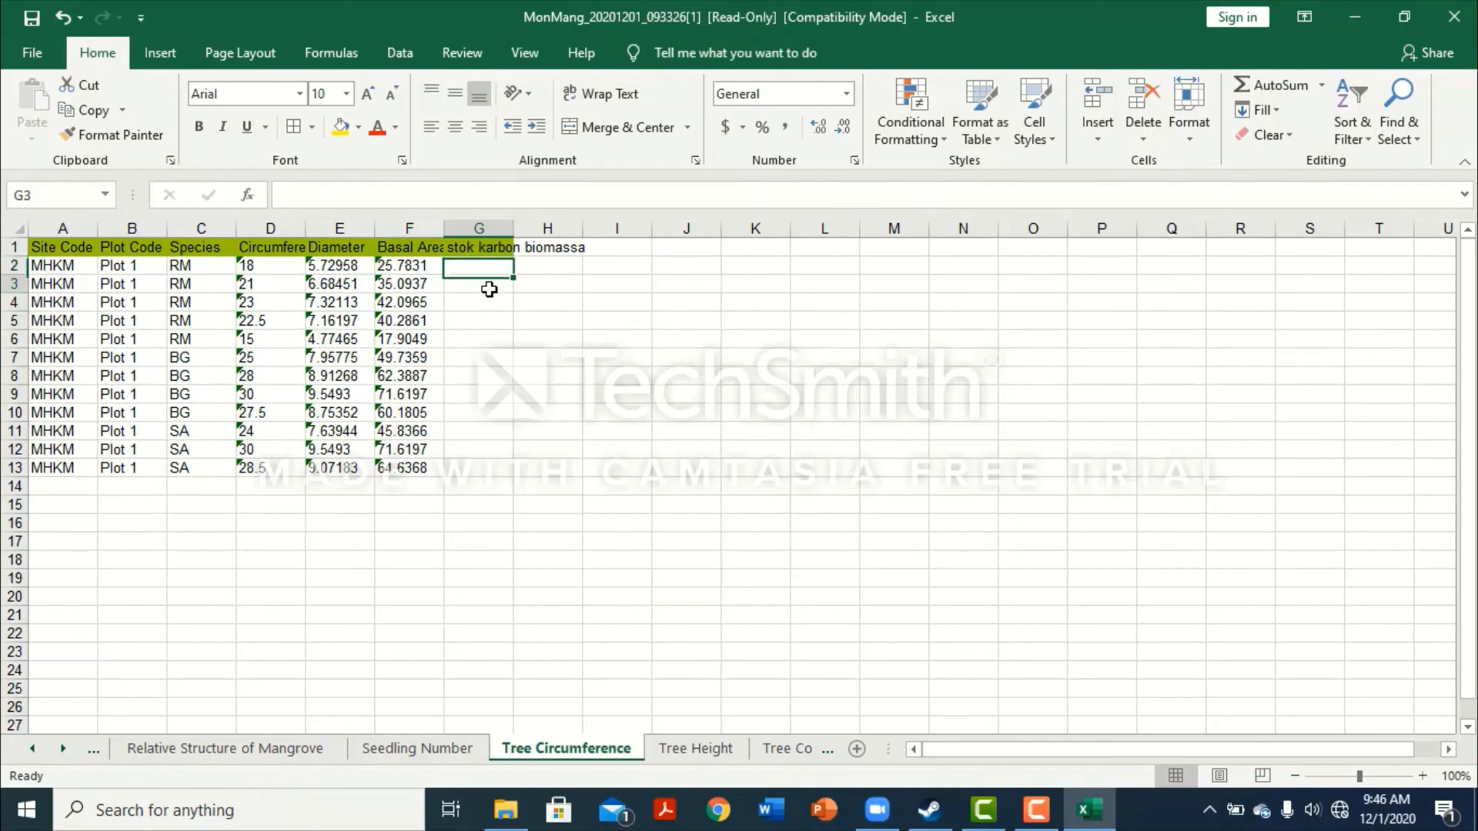
click(477, 251)
click(481, 266)
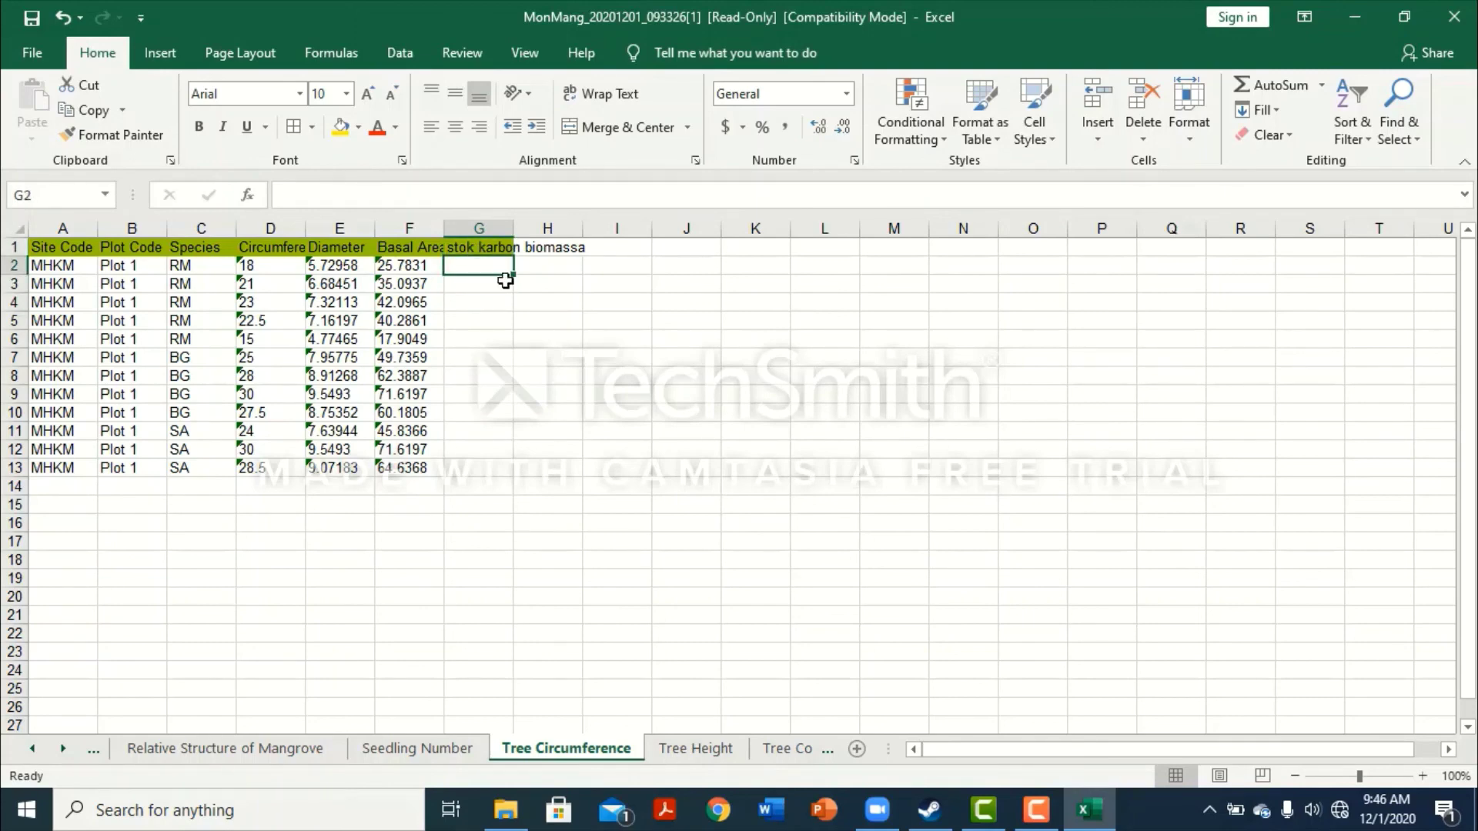
text(=)
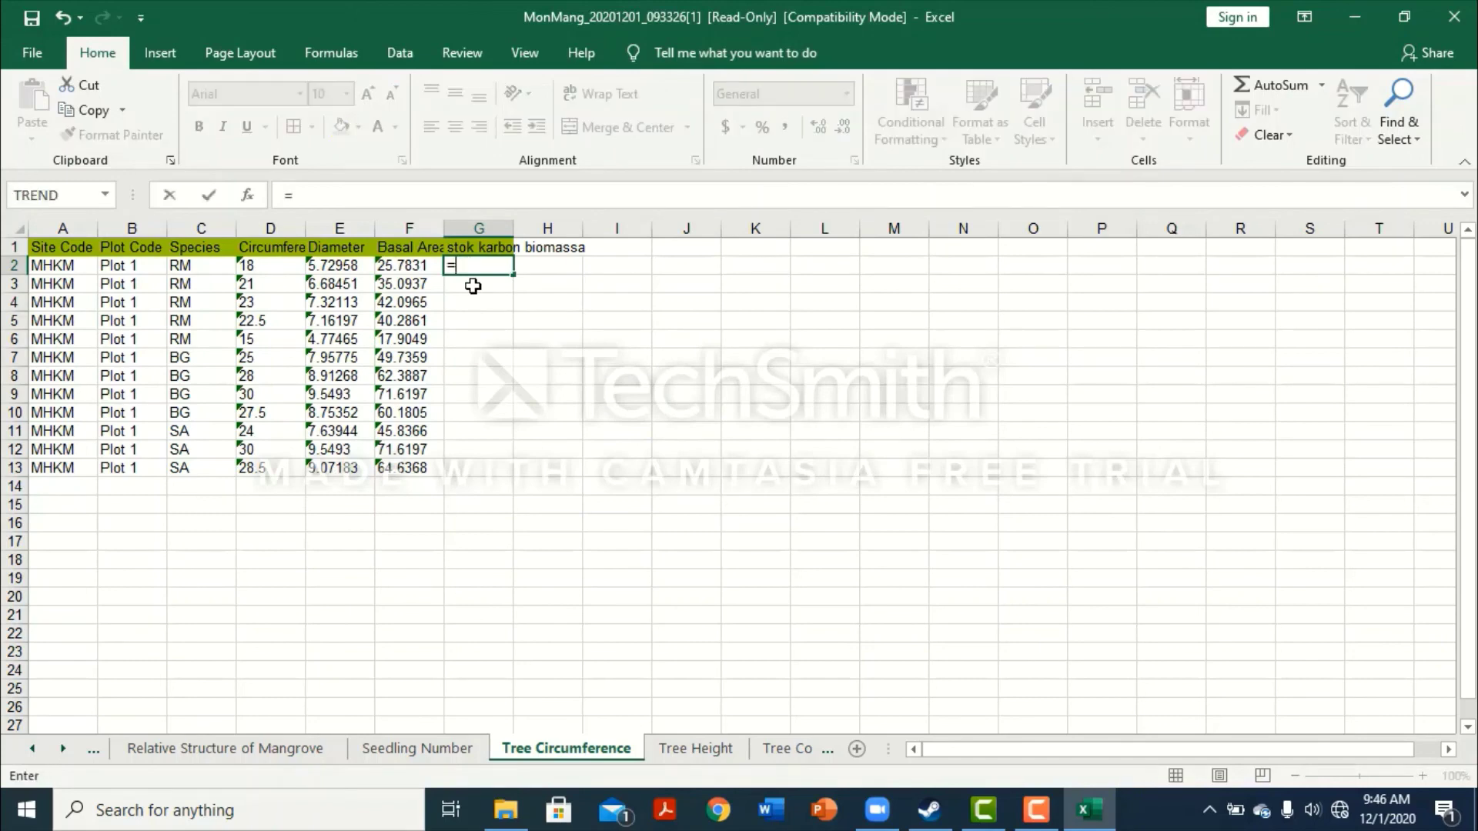
click(349, 265)
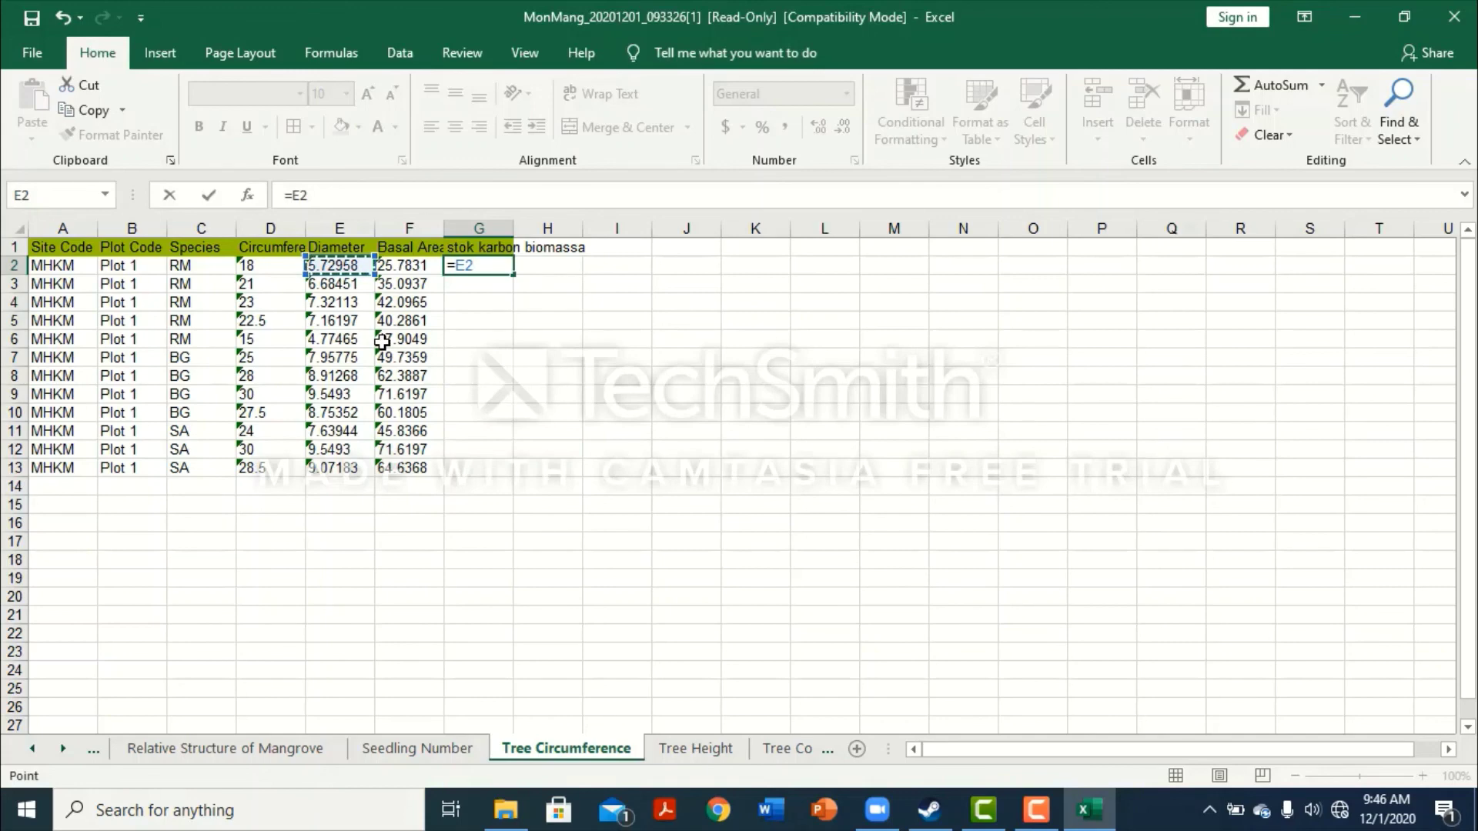
key(BackSpace)
key(BackSpace)
key(BackSpace)
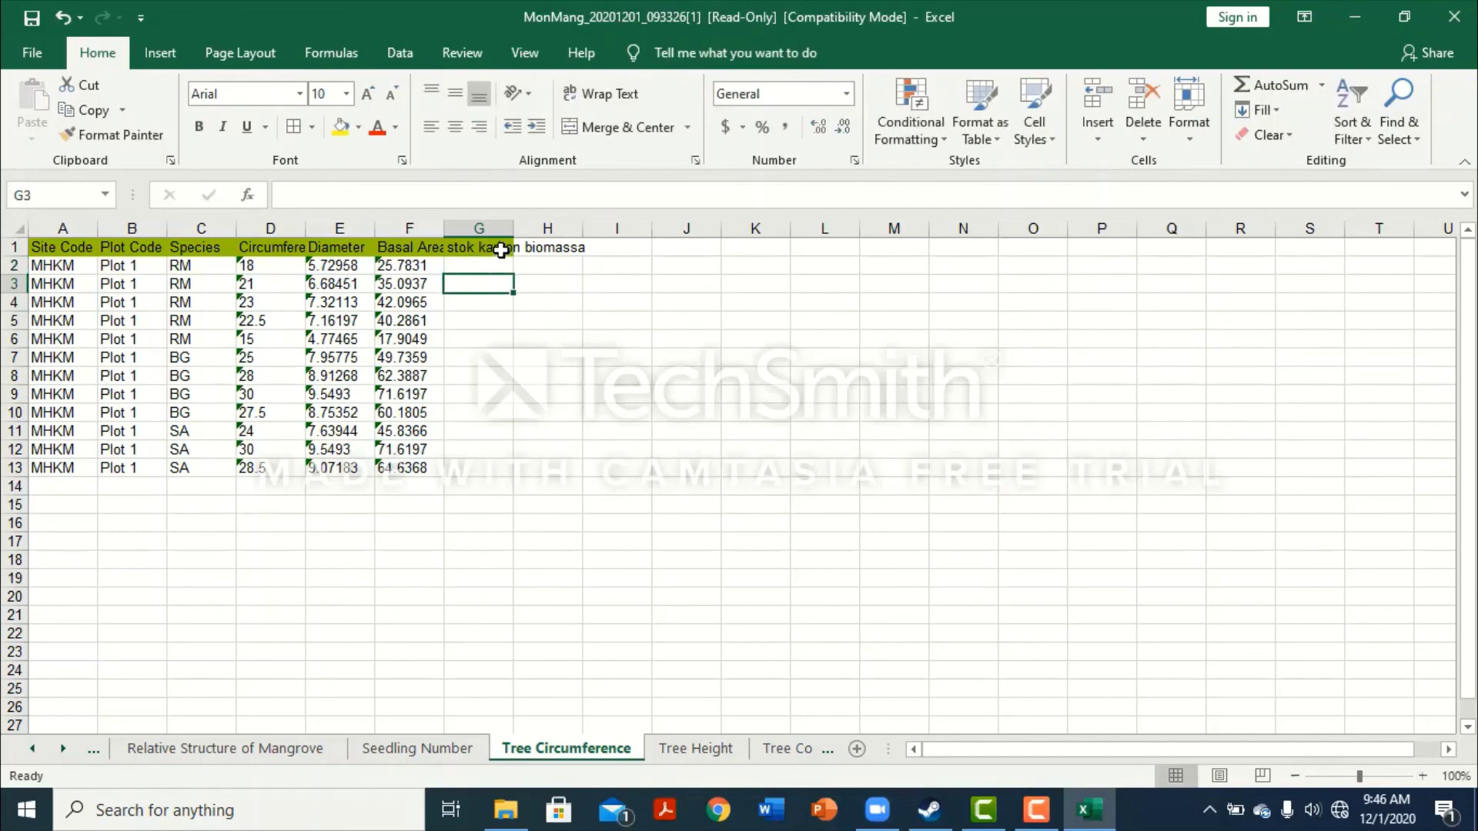
- Delete the "stok karbon biomassa" header from cell G1
click(495, 247)
click(489, 269)
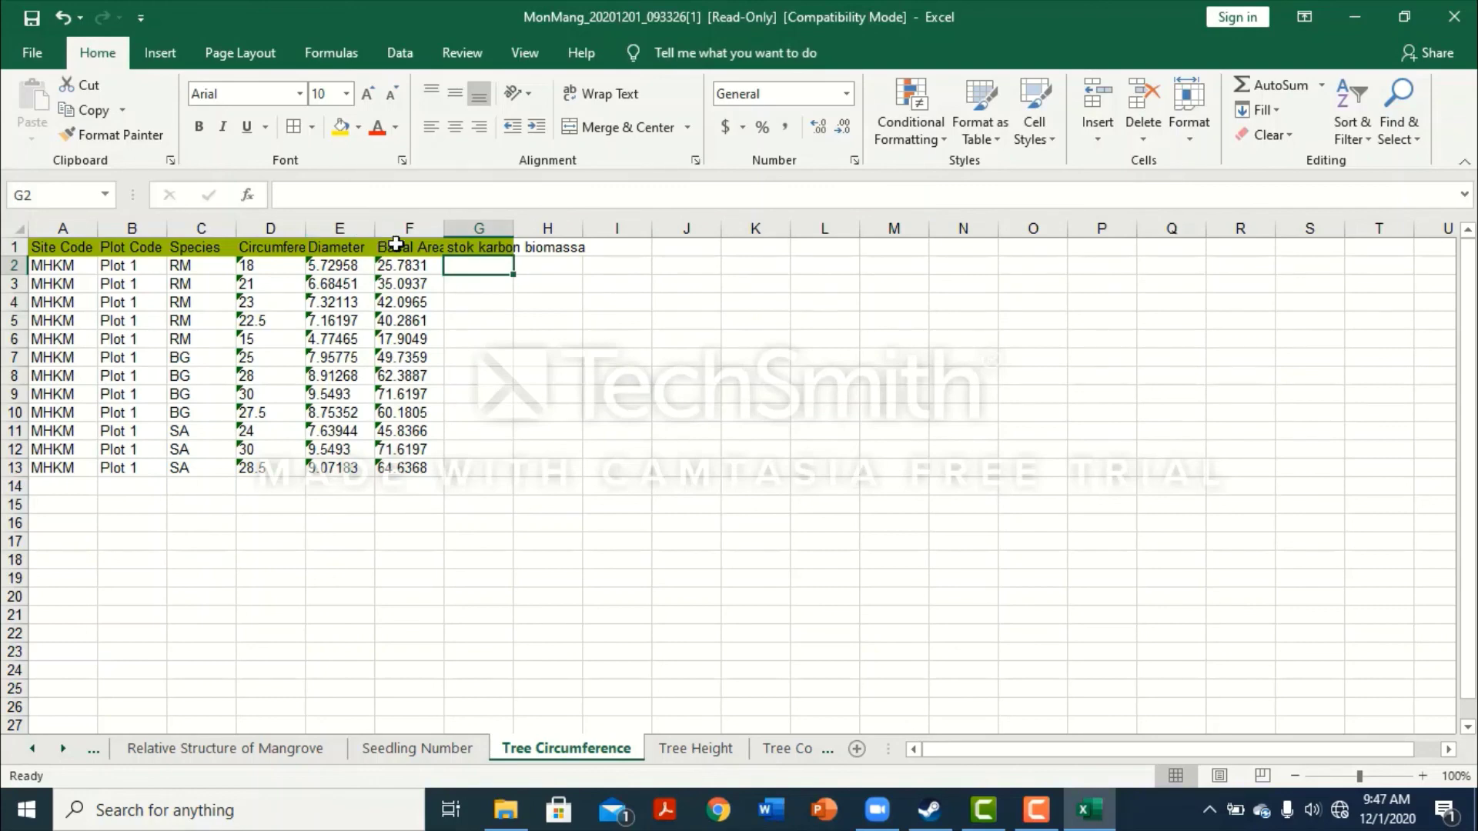
click(457, 247)
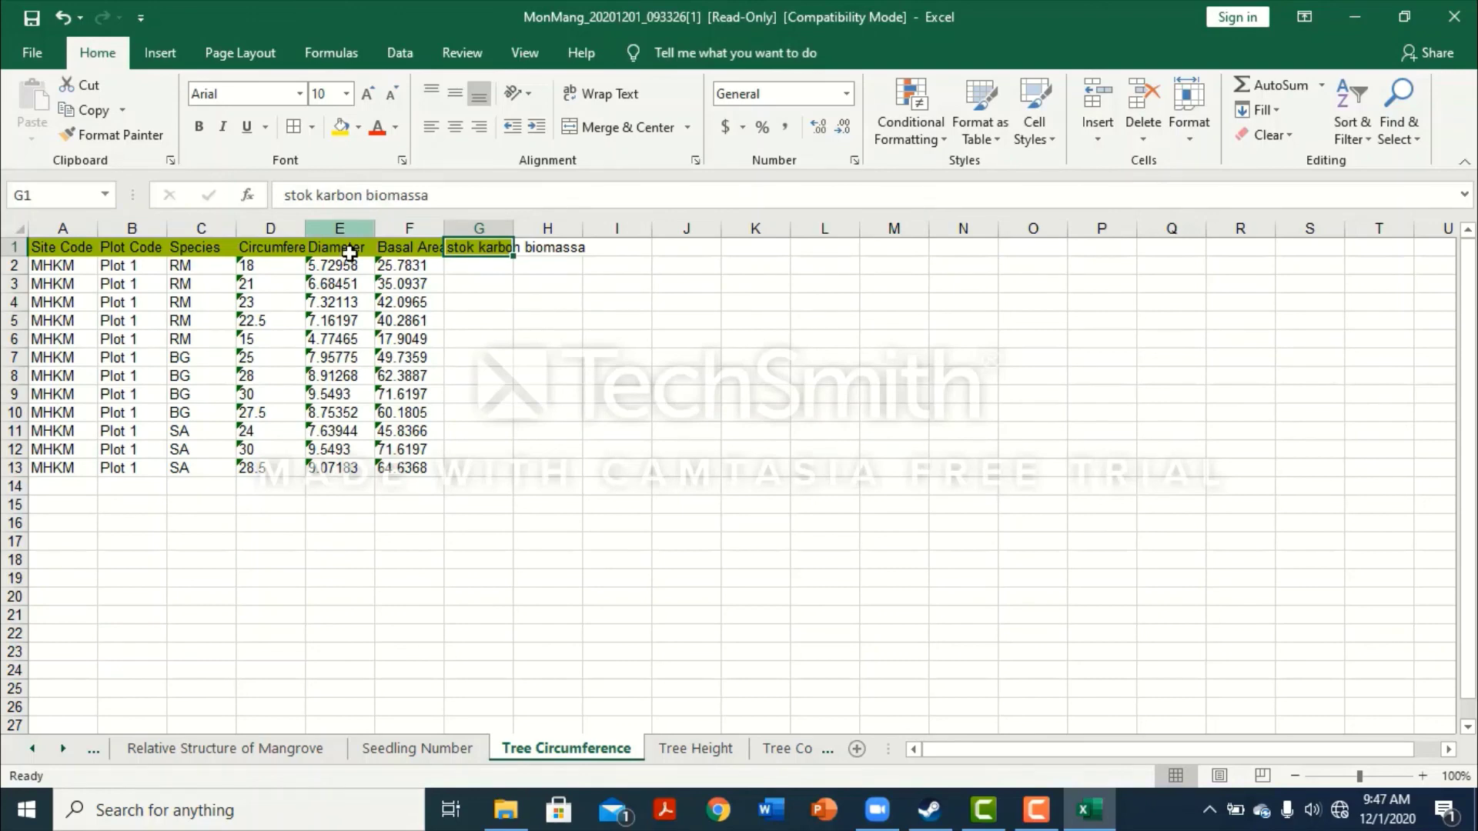
click(478, 261)
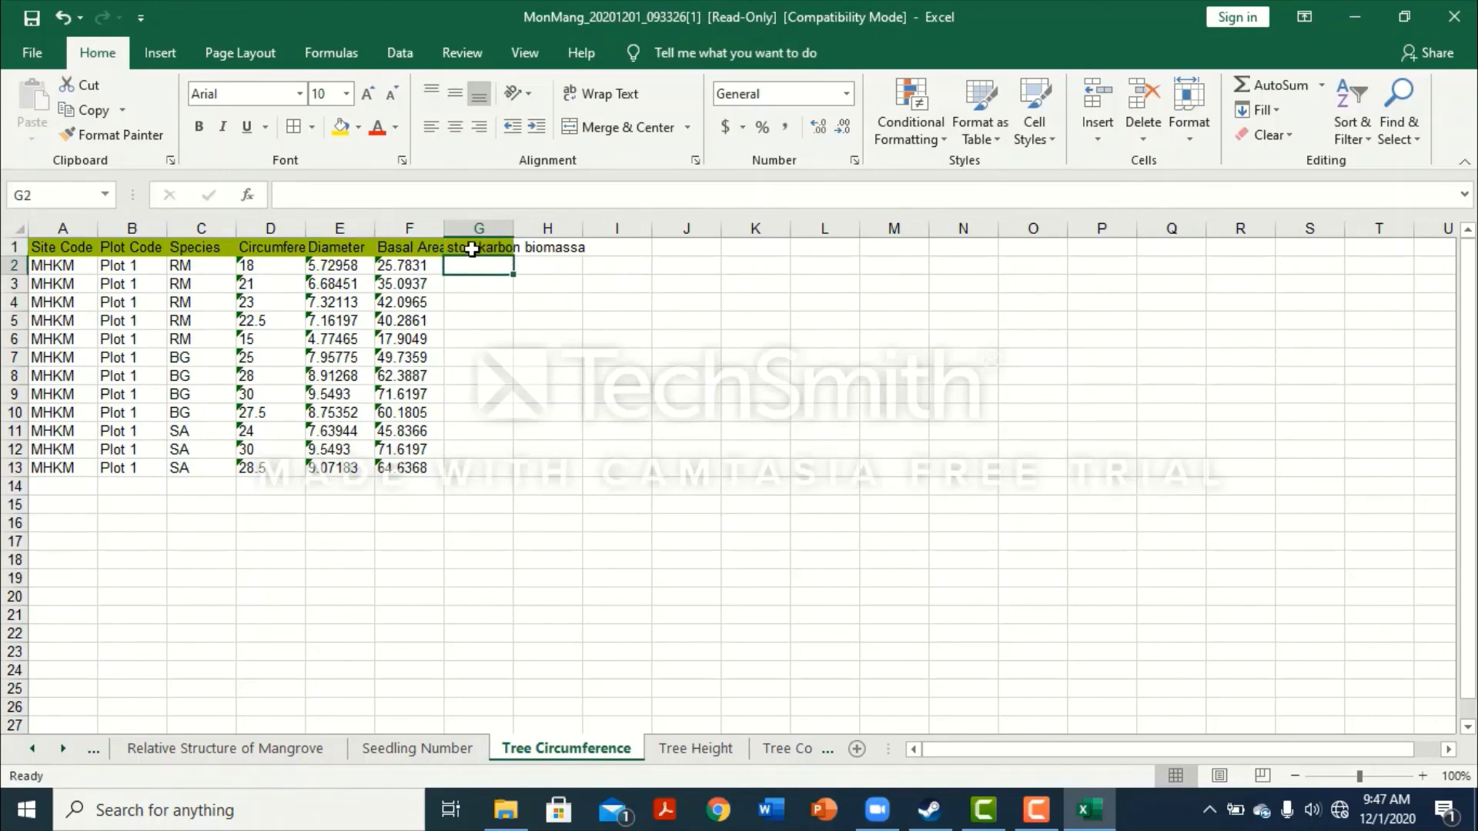
click(472, 249)
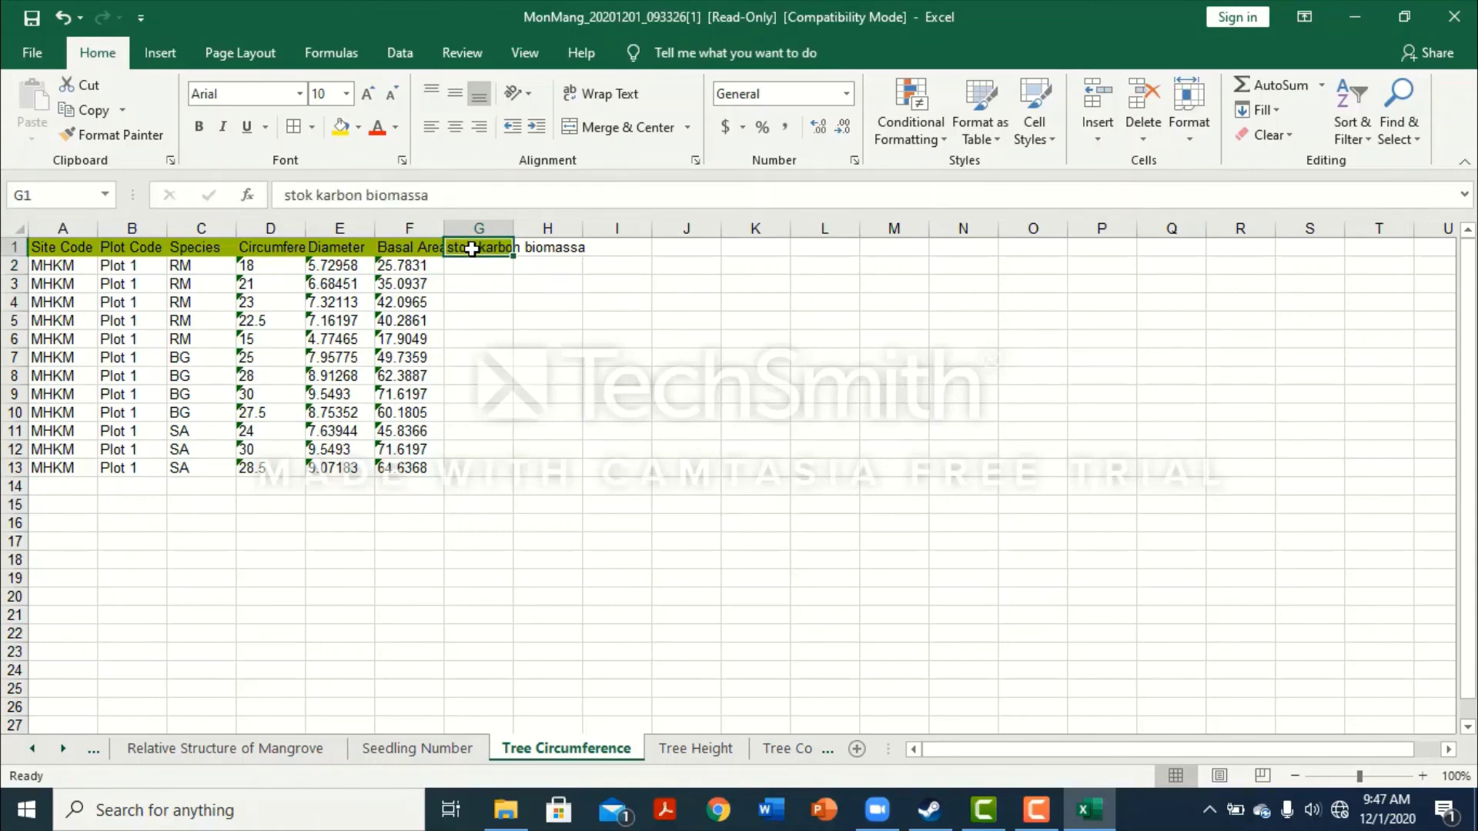
key(Delete)
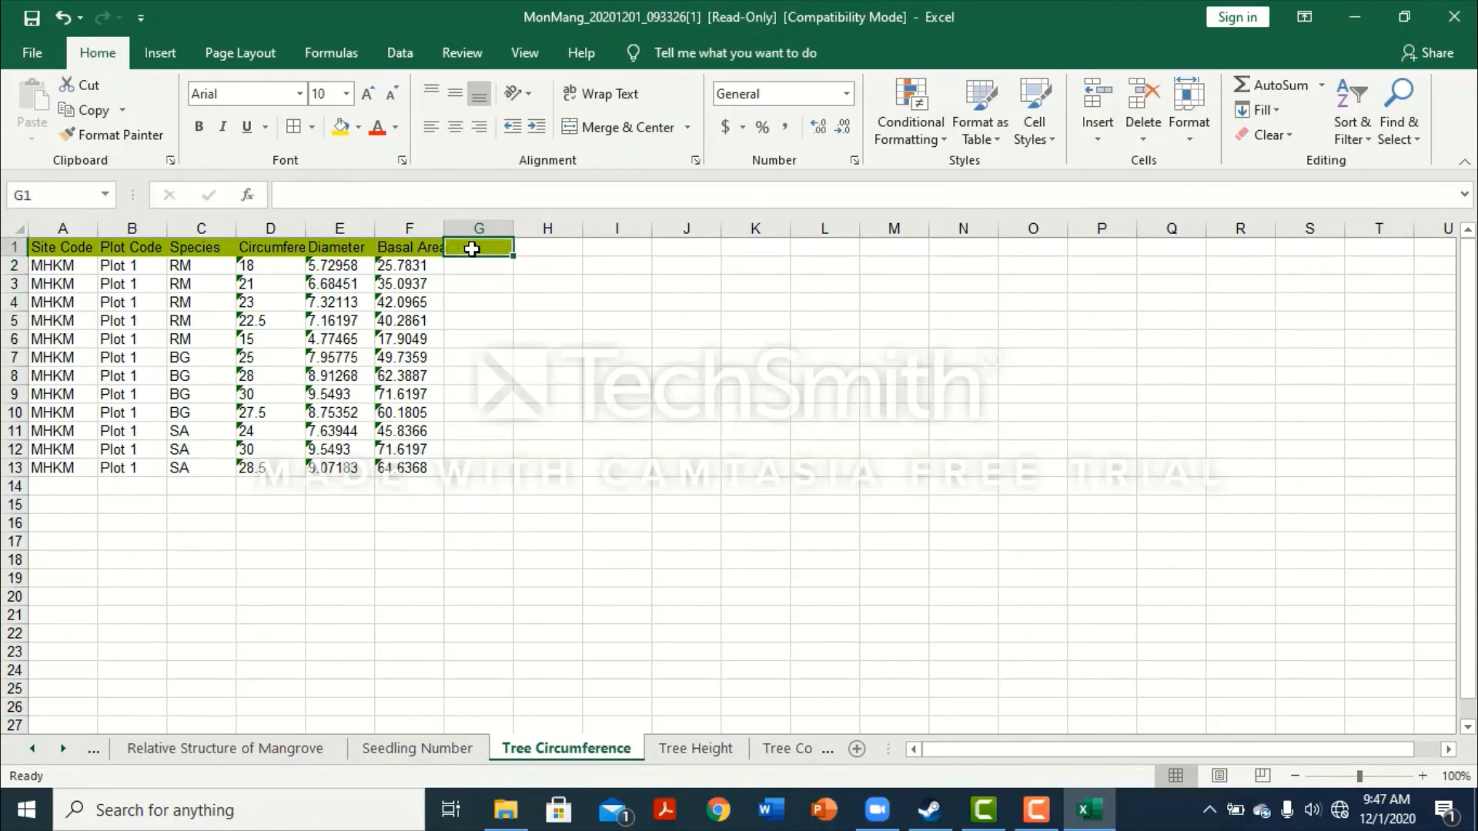
key(Down)
key(Left)
key(Down)
key(Down)
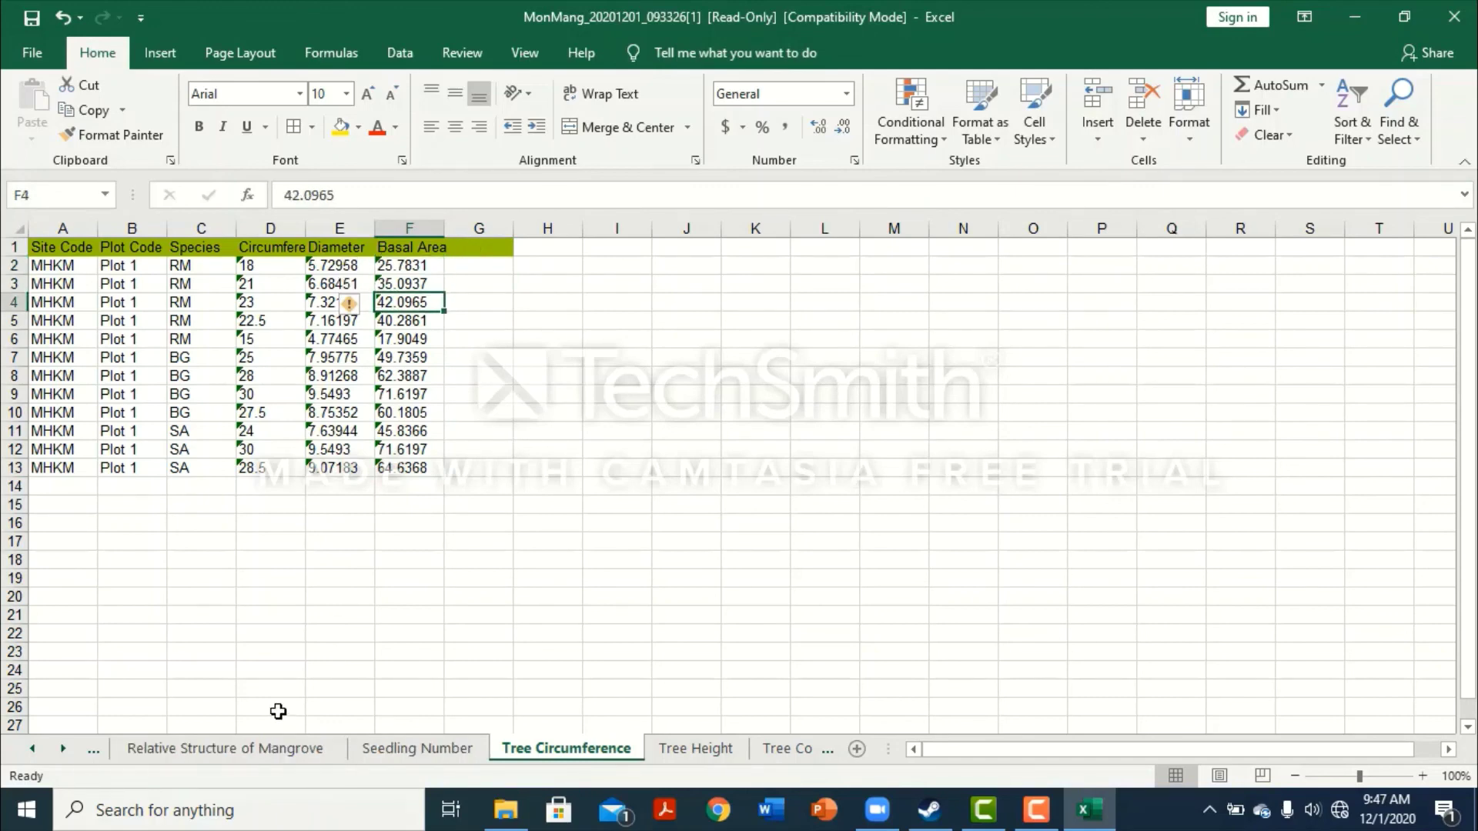
- View the Relative Structure of Mangrove sheet
click(33, 749)
click(414, 753)
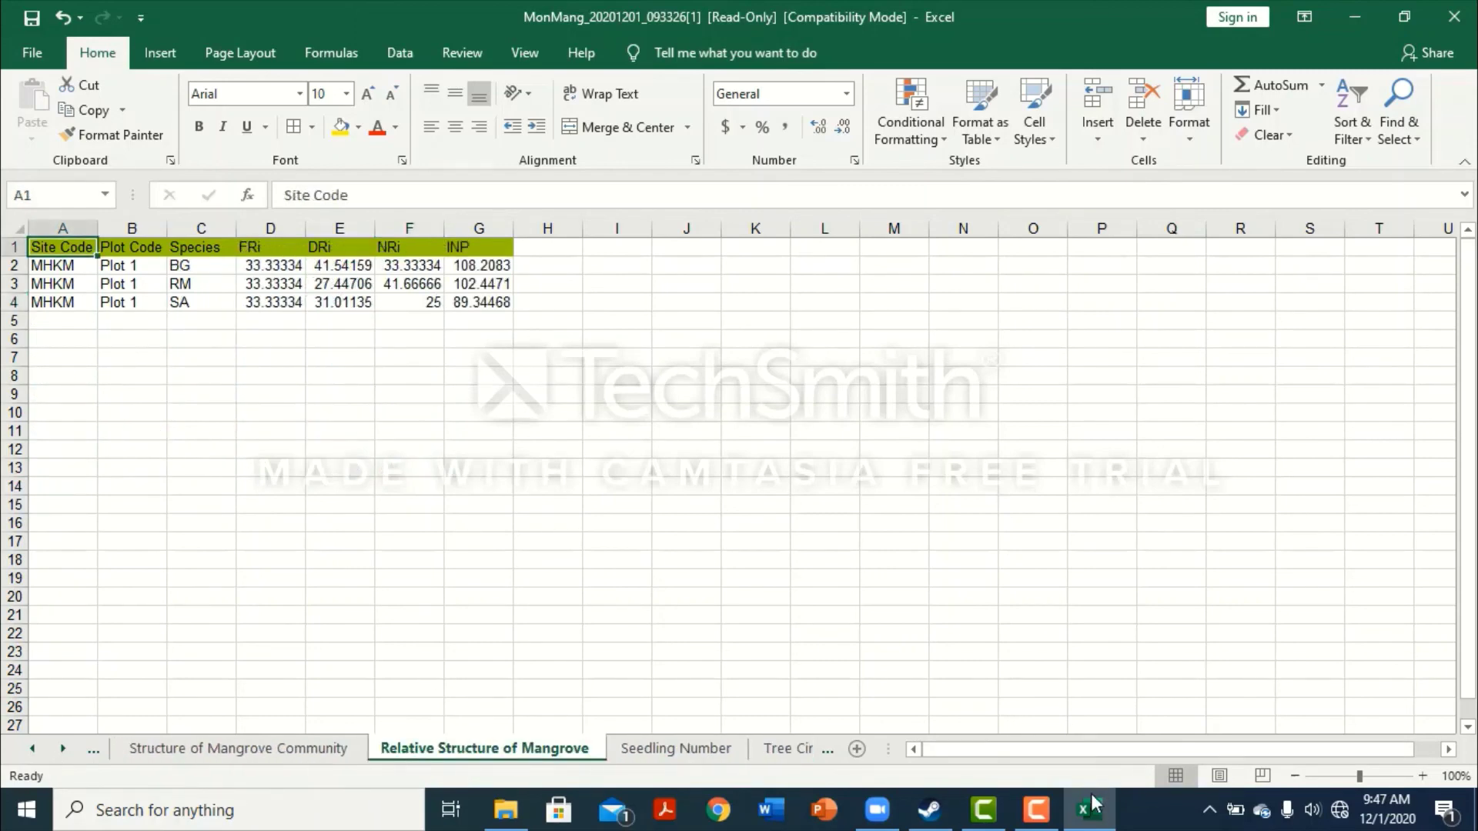
click(1040, 816)
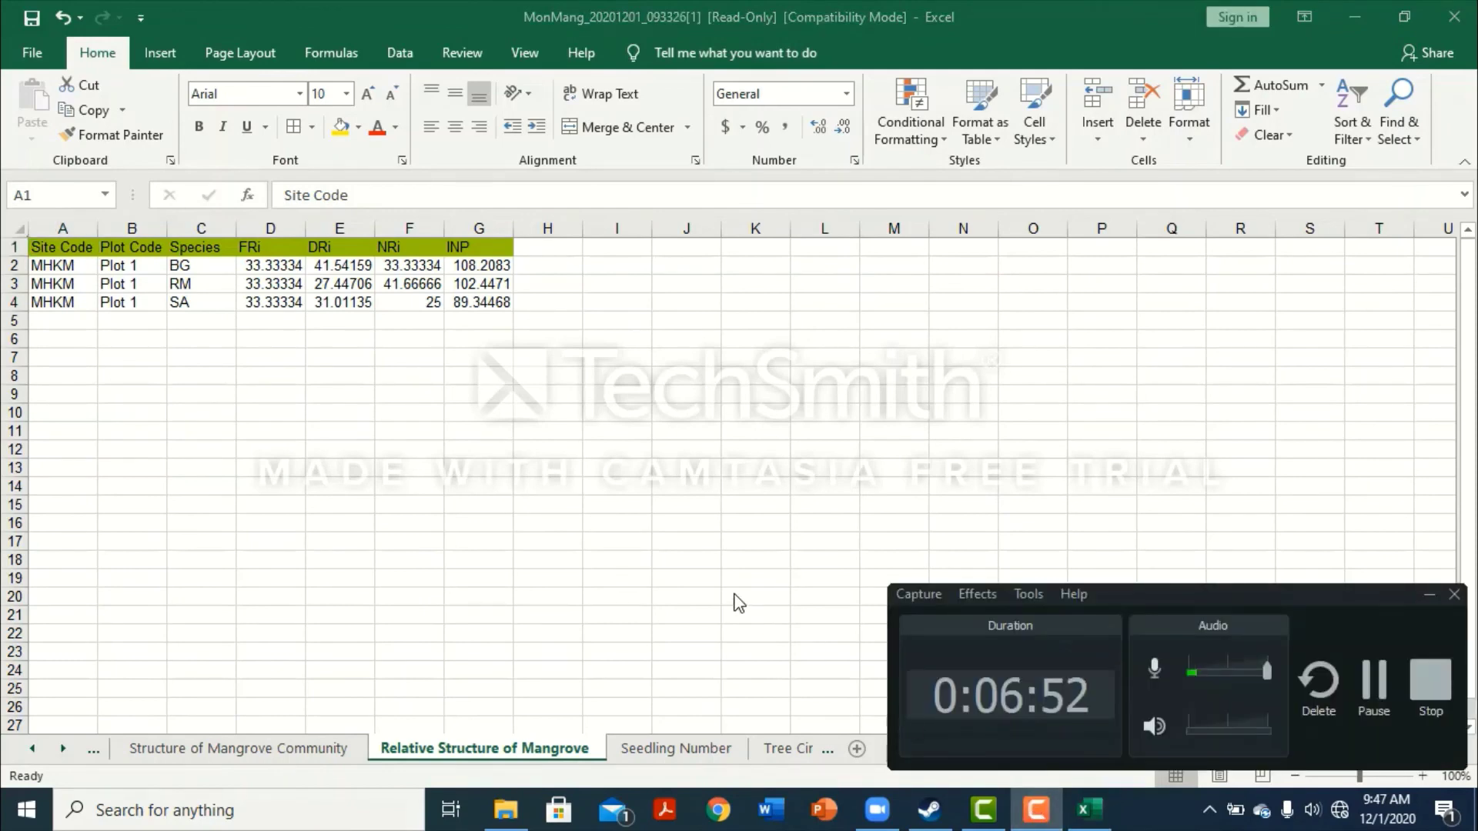
click(1429, 594)
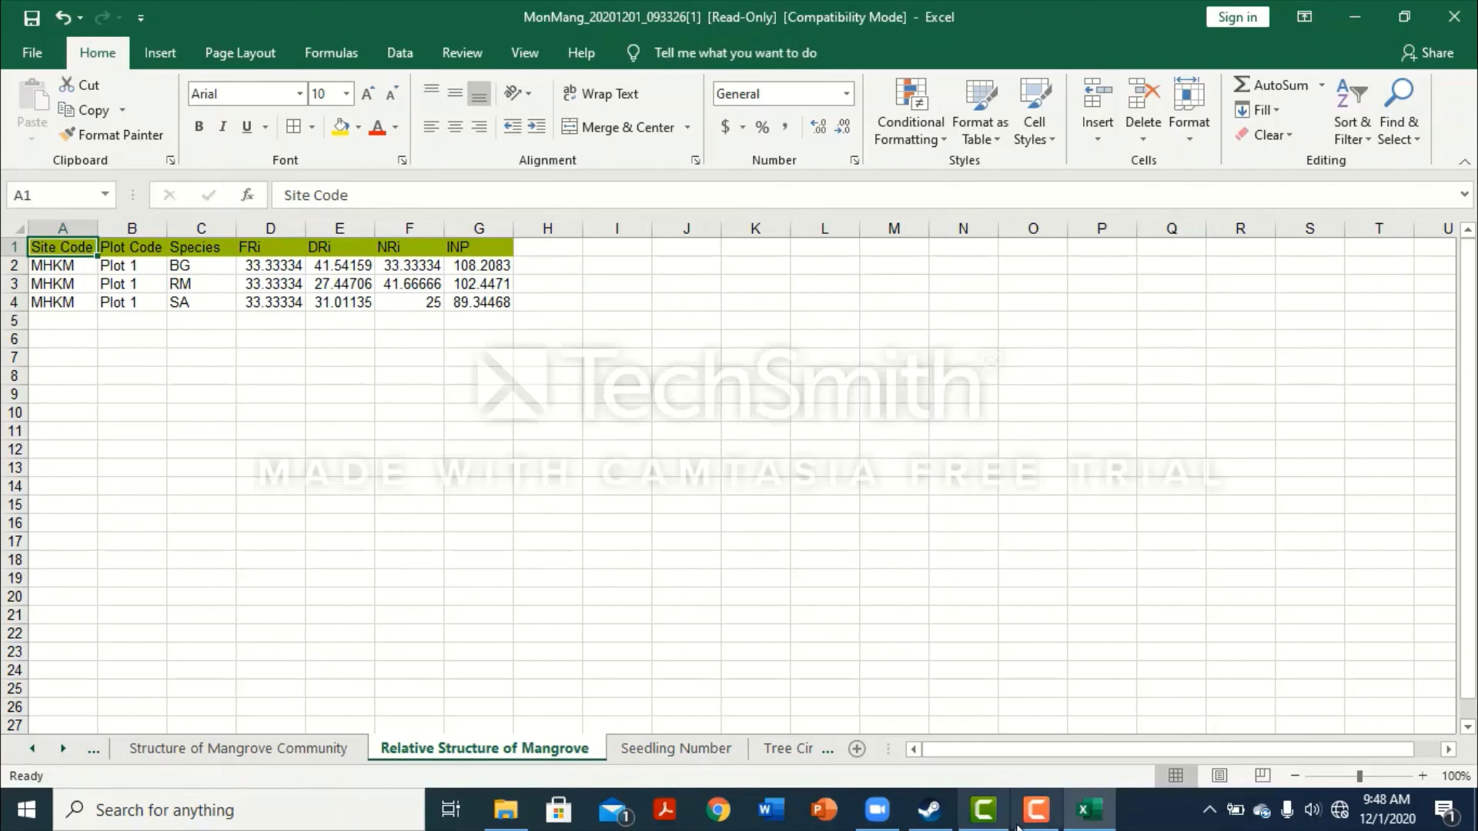
mouse_move(1031, 820)
click(1047, 738)
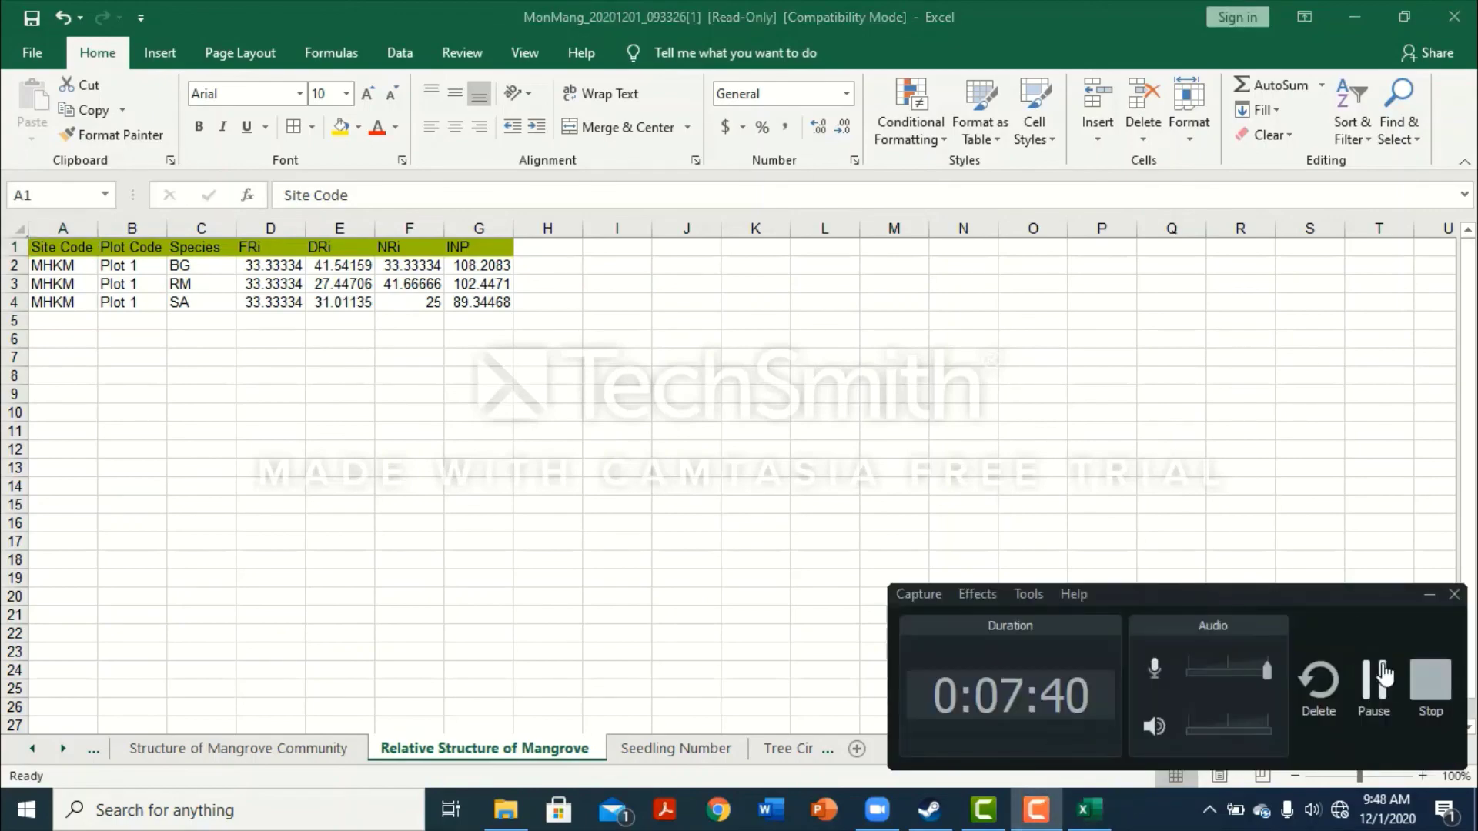